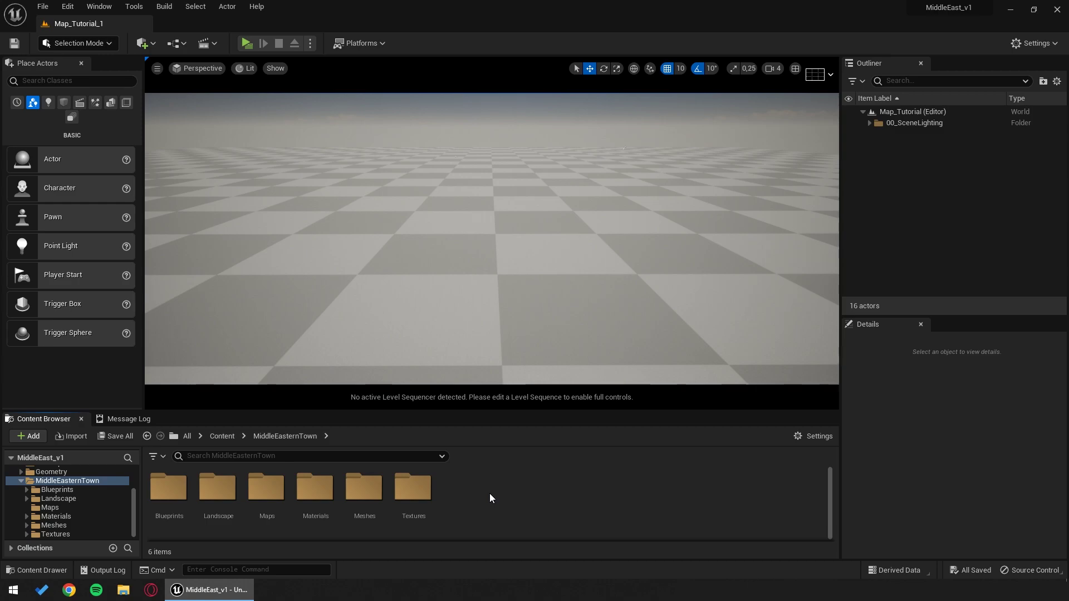
Step: Place the SM_Wall_C1_a corner piece from the Meshes/Walls folder on the level floor
left_click(28, 526)
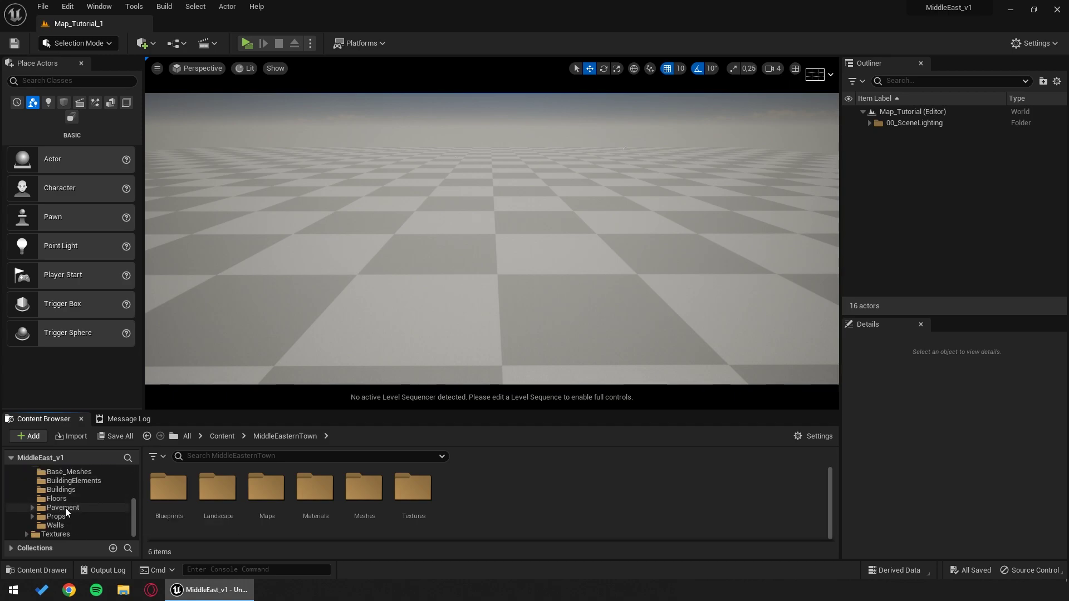
left_click(62, 525)
scroll(755, 494, "down", 5)
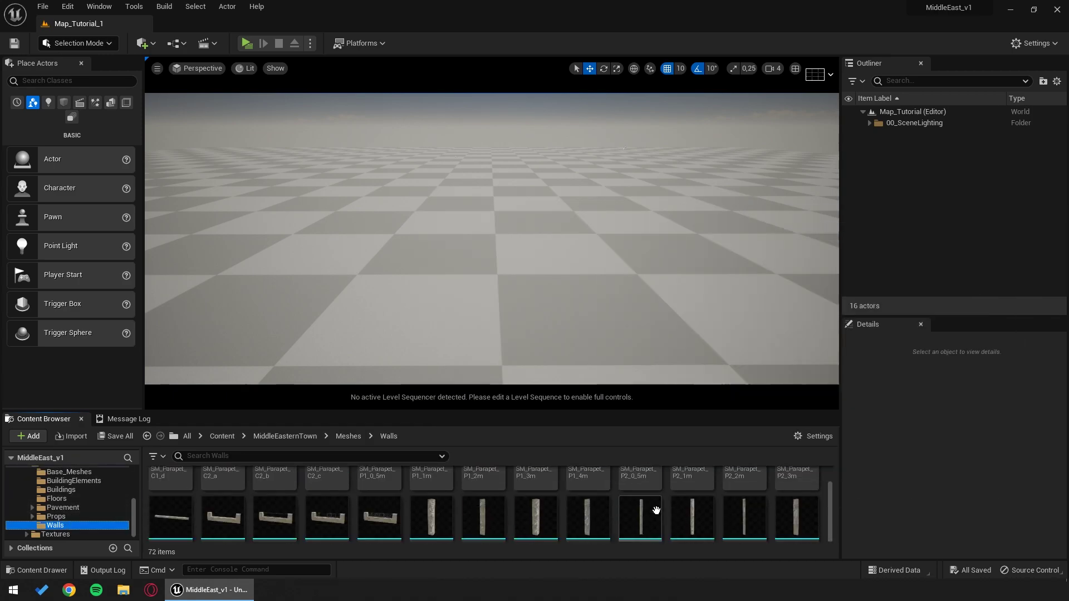
left_click_drag(435, 502, 535, 279)
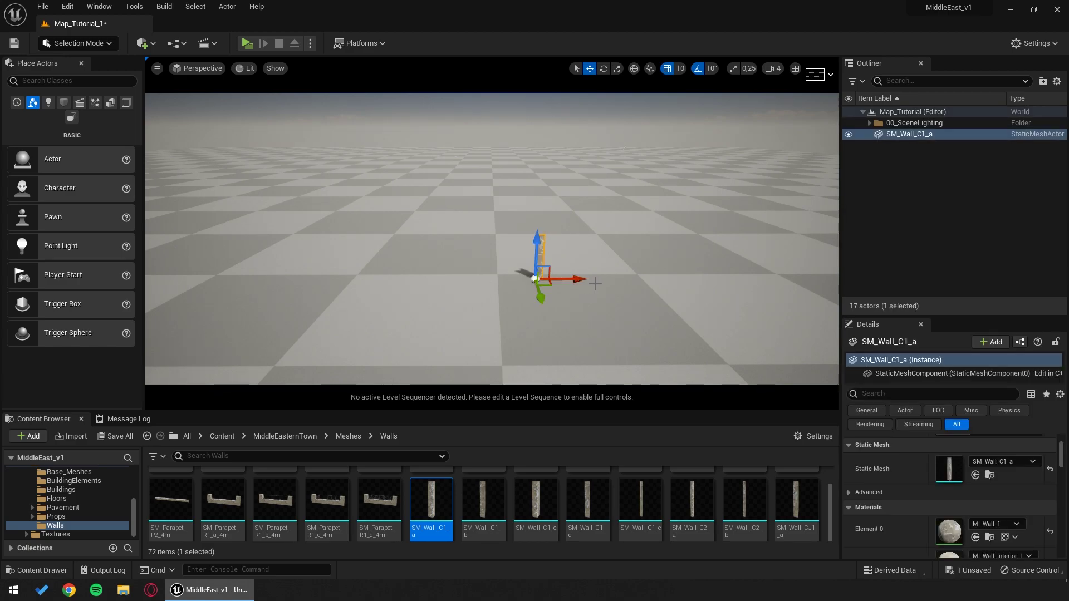
Step: Rotate the SM_Wall_C1_a corner piece about its vertical axis so its damaged edge faces outward
key("f")
right_click_drag(585, 270, 461, 250)
right_click_drag(562, 285, 563, 285)
key("e")
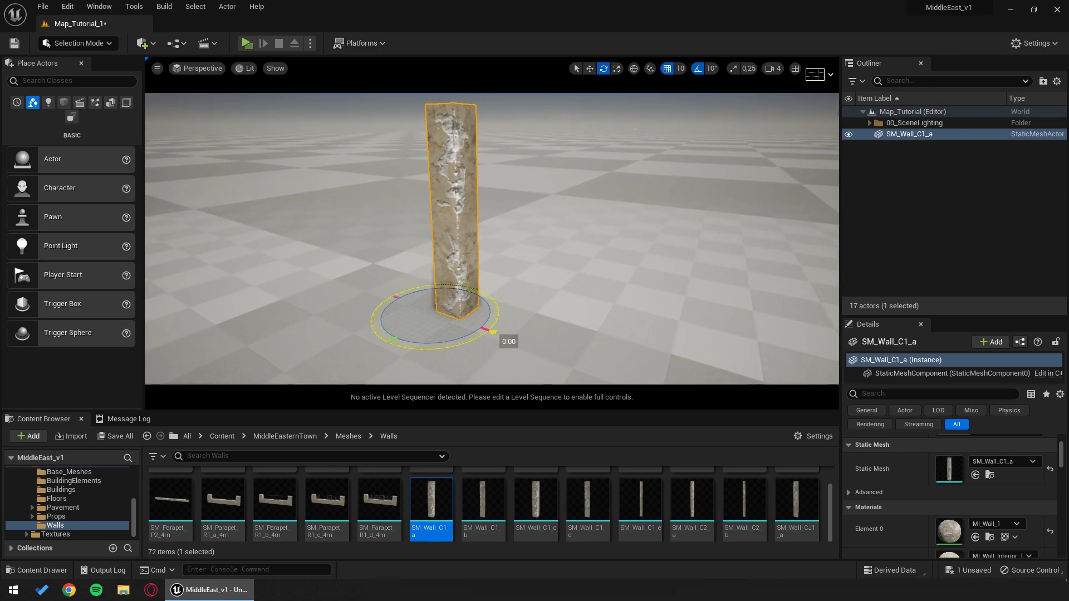
left_click_drag(494, 333, 384, 345)
key("w")
Step: Place the plain SM_Wall_P1_4m panel directly against the corner piece
right_click_drag(384, 345, 386, 345)
scroll(426, 499, "up", 3)
scroll(427, 499, "down", 3)
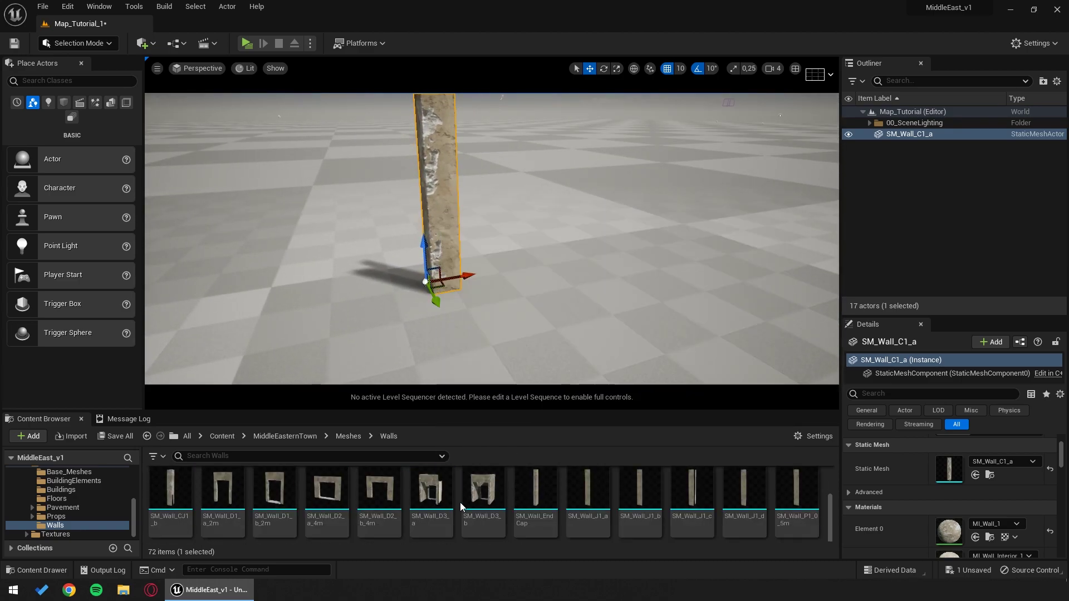
scroll(424, 505, "down", 2)
left_click_drag(330, 501, 464, 287)
key("Escape")
right_click_drag(463, 288, 451, 266)
Step: Examine the seam between the SM_Wall_C1_a corner piece and the adjoining 4 m wall panel
left_click(451, 265)
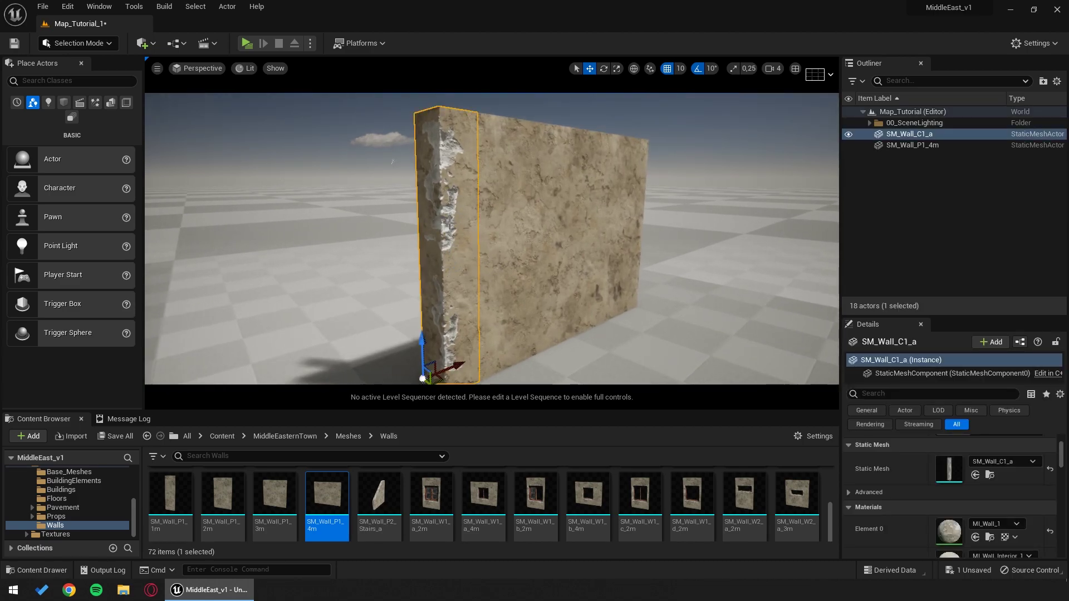
key("f")
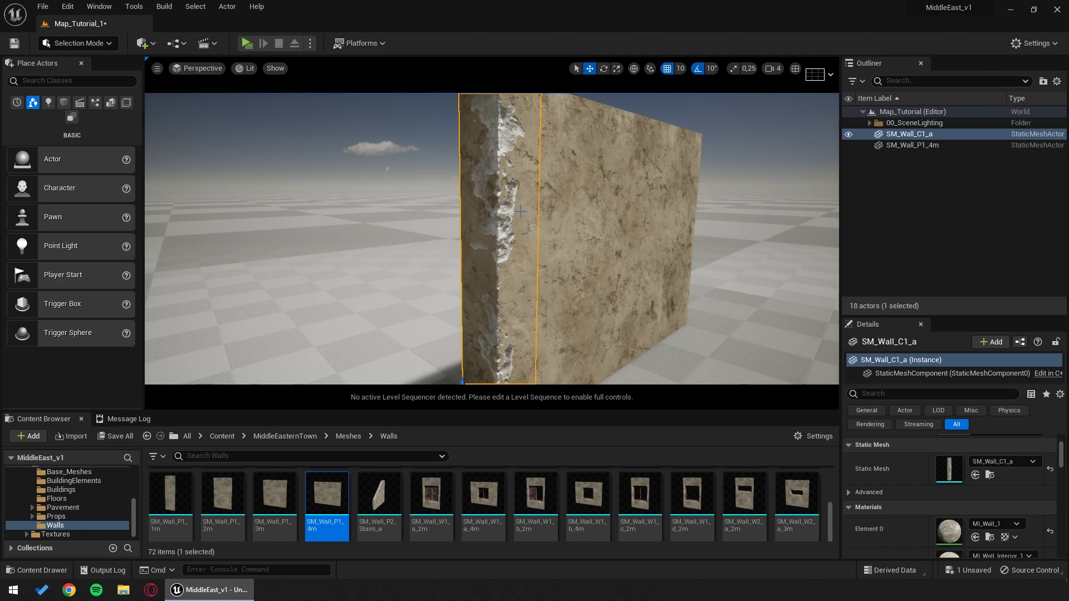
right_click_drag(521, 212, 495, 219)
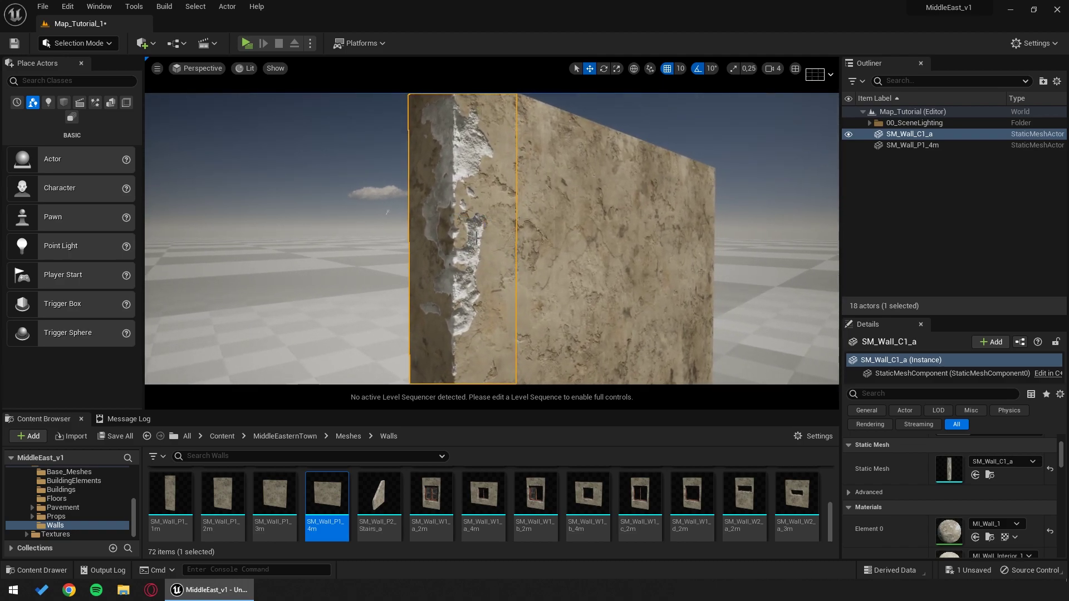
key("s")
right_click_drag(547, 234, 547, 233)
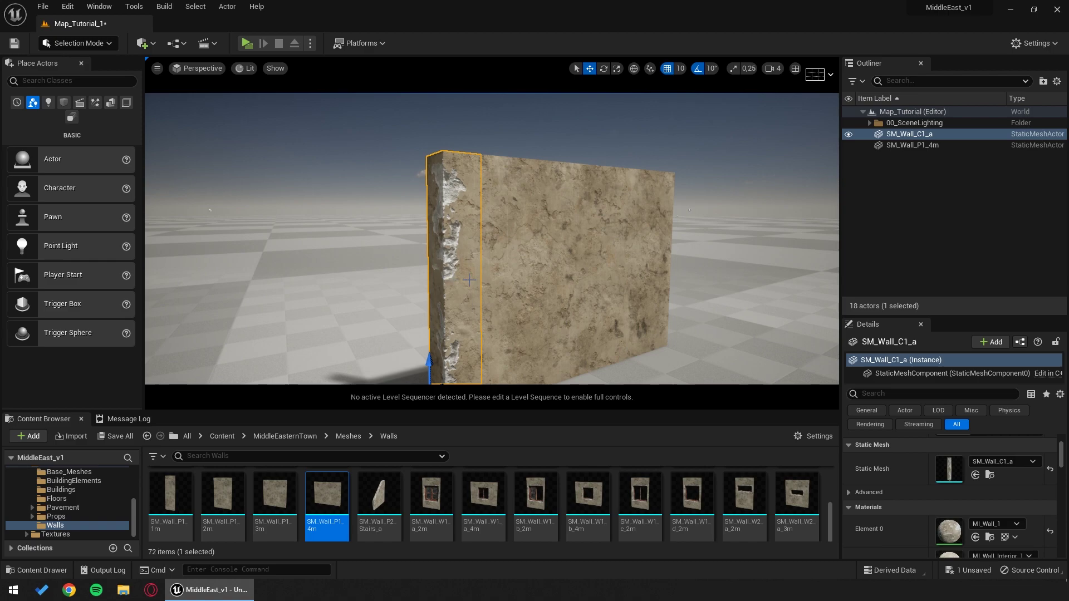
key("Escape")
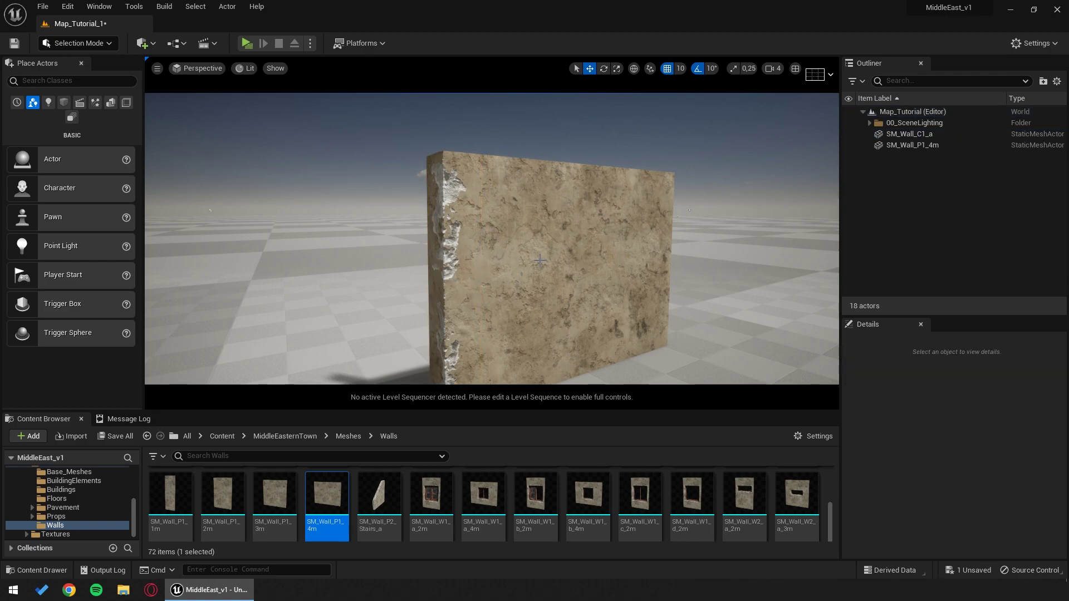
Step: Open the 4 m wall's MI_Wall_1 material and examine its T_Walls_BC base color texture
left_click(526, 329)
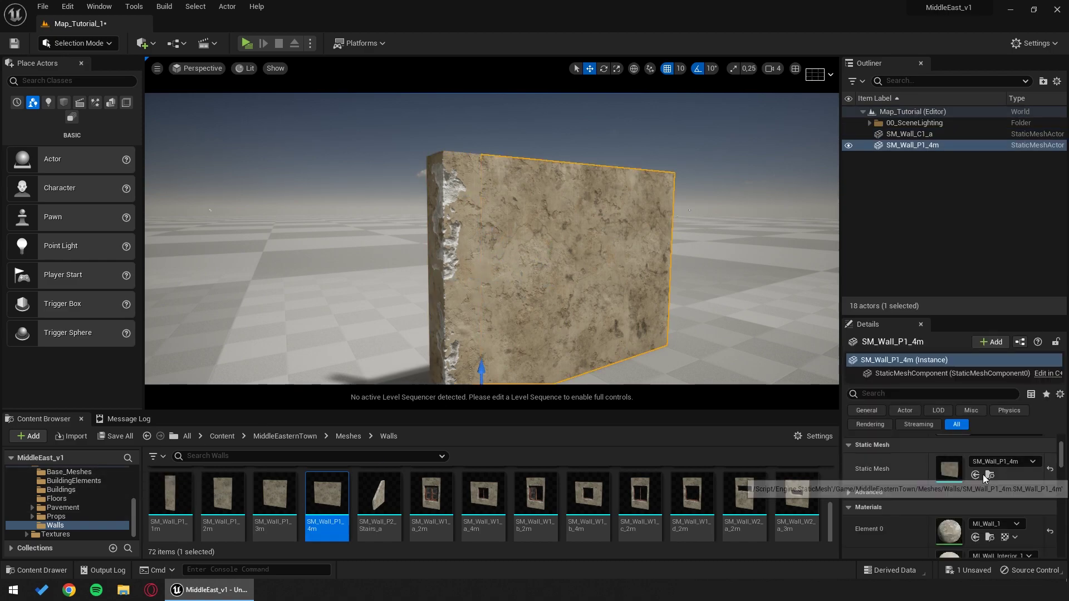
double_click(949, 528)
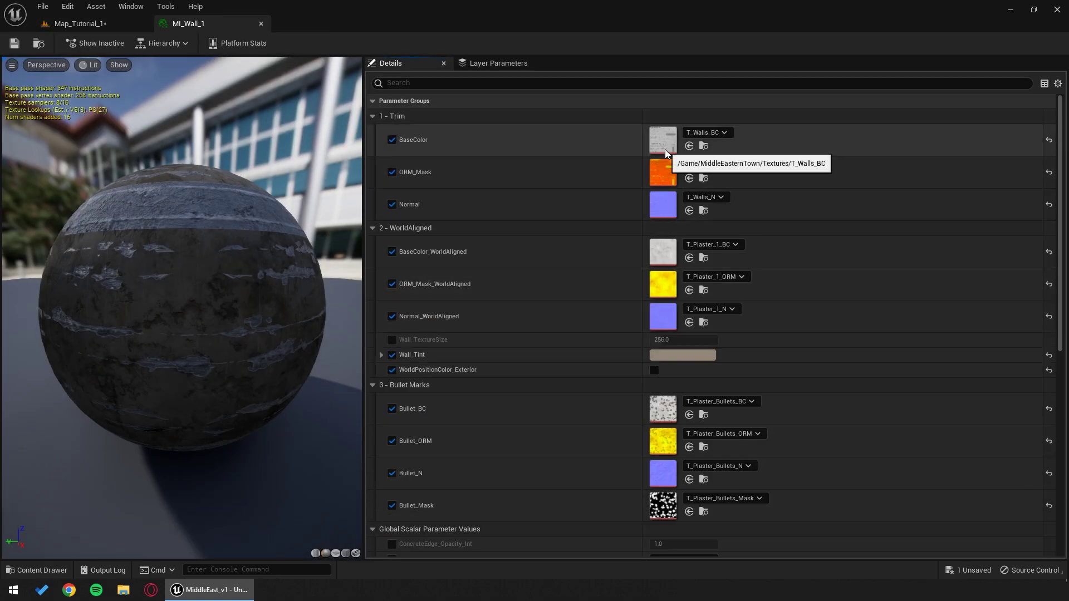
double_click(662, 136)
scroll(483, 286, "down", 8)
scroll(465, 289, "up", 2)
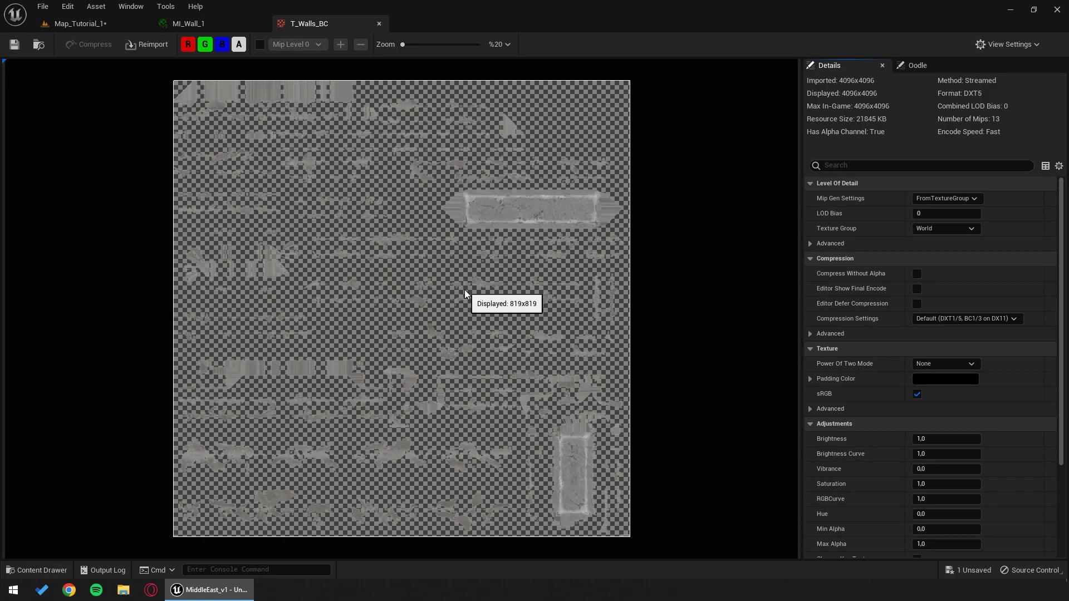
Step: Return to the level and place the SM_Wall_W1_a_2m window panel against the end of the 4 m wall
left_click(102, 22)
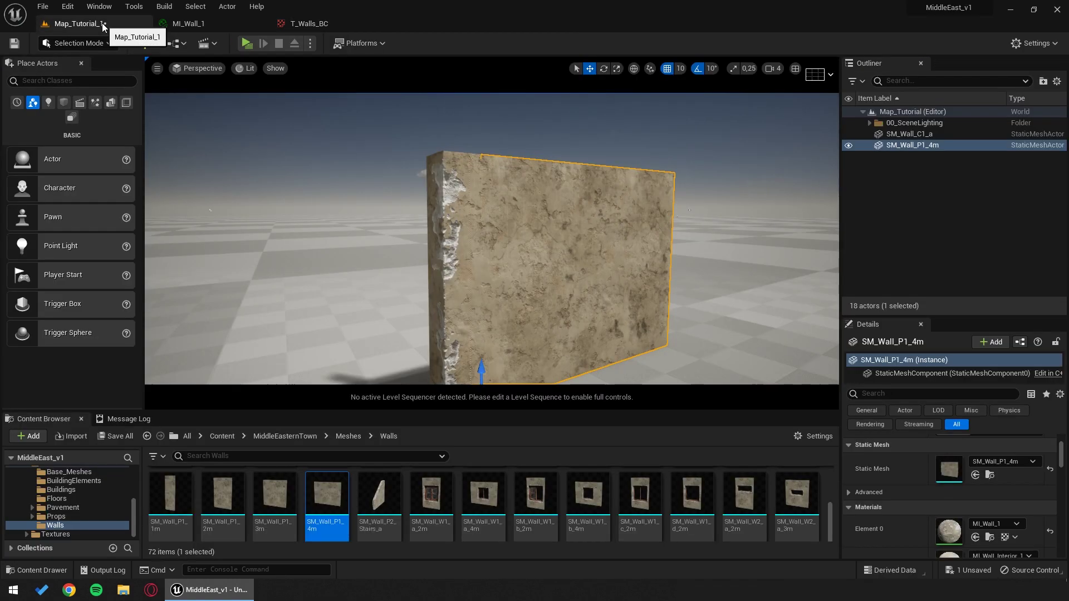
right_click_drag(483, 334, 453, 341)
key("d")
left_click_drag(440, 502, 542, 344)
key("Escape")
right_click_drag(541, 343, 557, 331)
key("w")
Step: Place the SM_Wall_D1_b_2m door panel against the free end of the window panel
scroll(486, 513, "up", 4)
scroll(486, 512, "down", 1)
left_click_drag(274, 506, 579, 292)
key("Escape")
mouse_move(580, 291)
right_mouse_down()
mouse_move(567, 267)
mouse_move(479, 265)
mouse_move(501, 284)
mouse_move(562, 286)
right_mouse_up()
key("w")
key("a")
Step: Show only the alpha channel of the T_Walls_BC texture and examine its damage mask
left_click(322, 24)
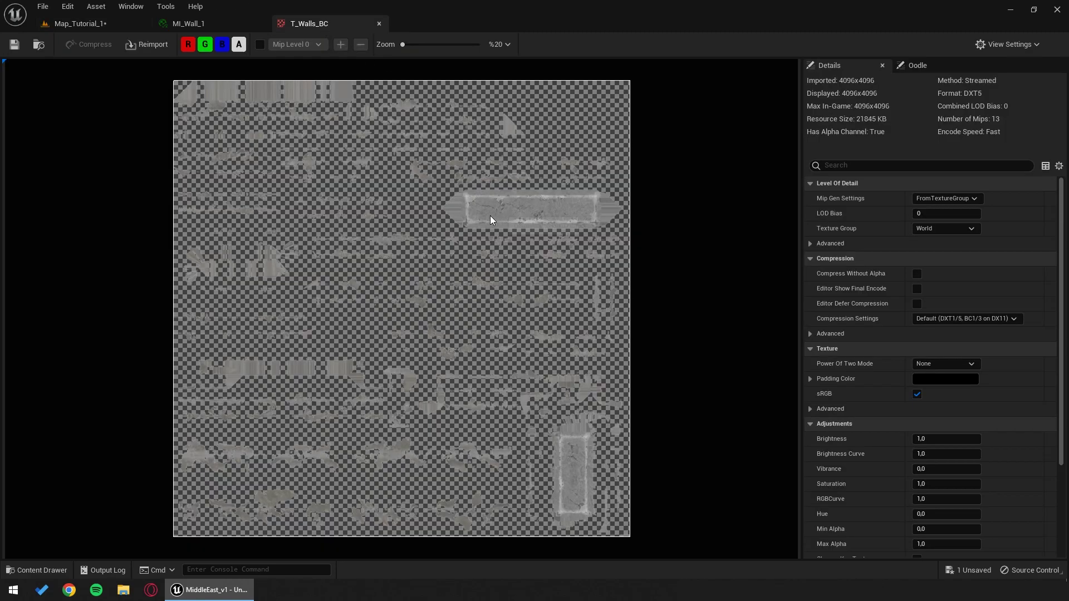
left_click(187, 44)
left_click(206, 45)
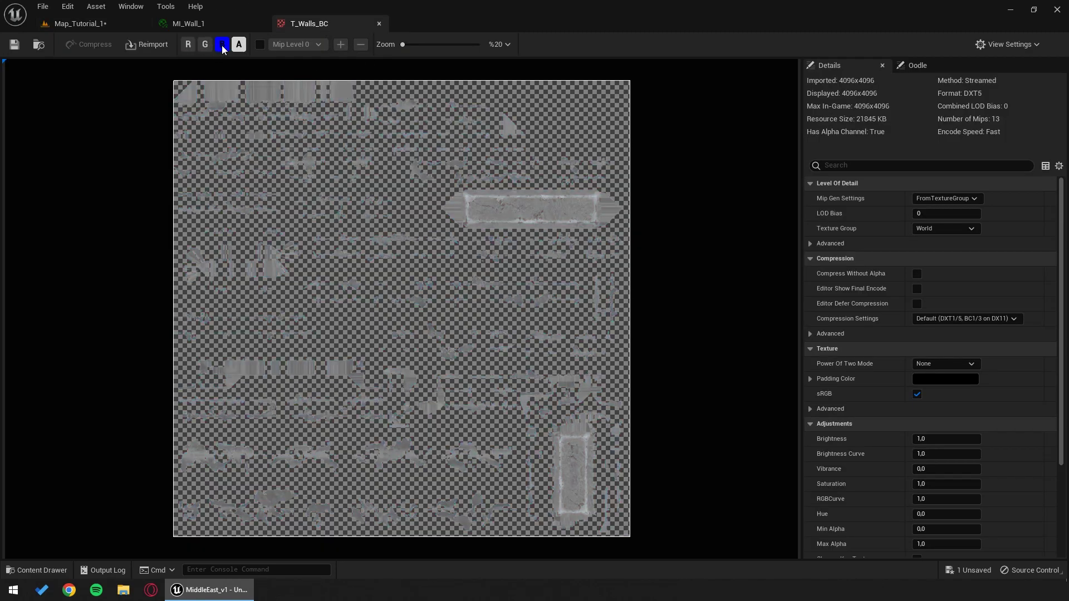
left_click(222, 45)
scroll(423, 148, "up", 4)
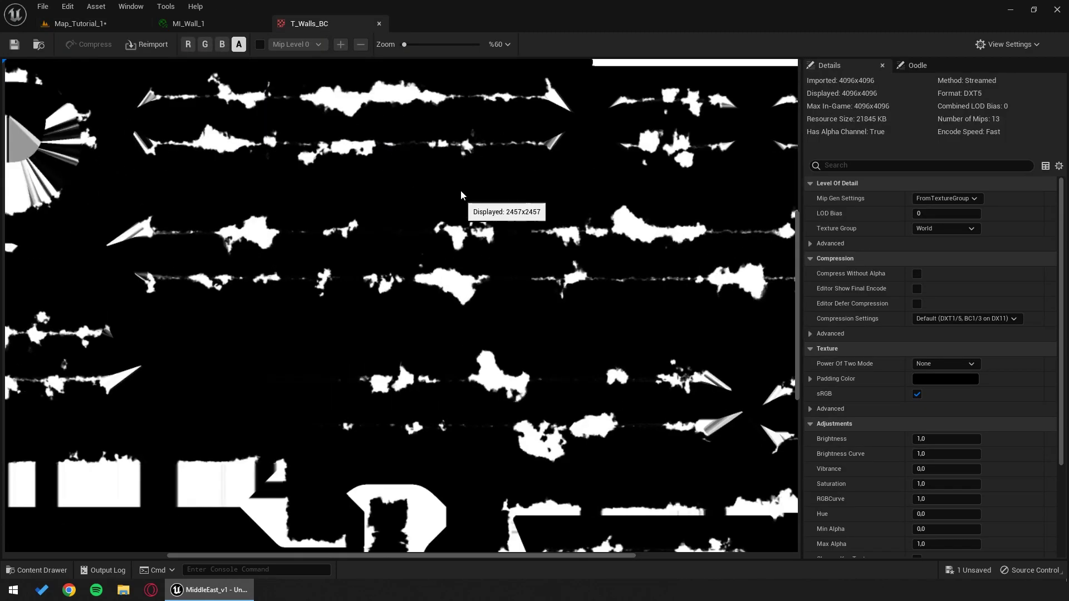
scroll(462, 258, "down", 3)
right_click_drag(410, 127, 431, 217)
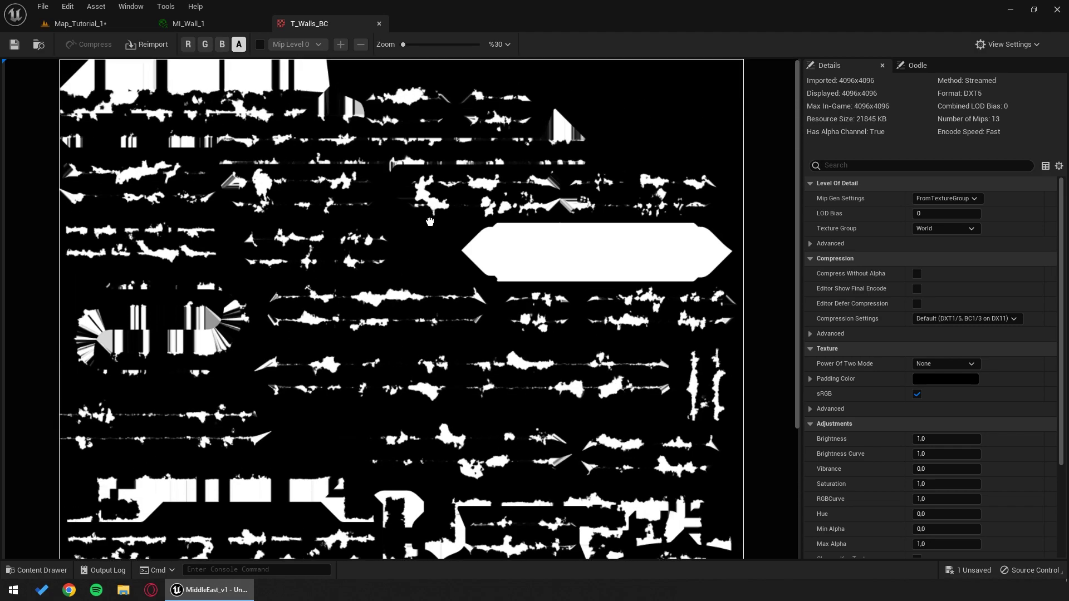
scroll(412, 192, "up", 2)
right_click_drag(282, 88, 302, 202)
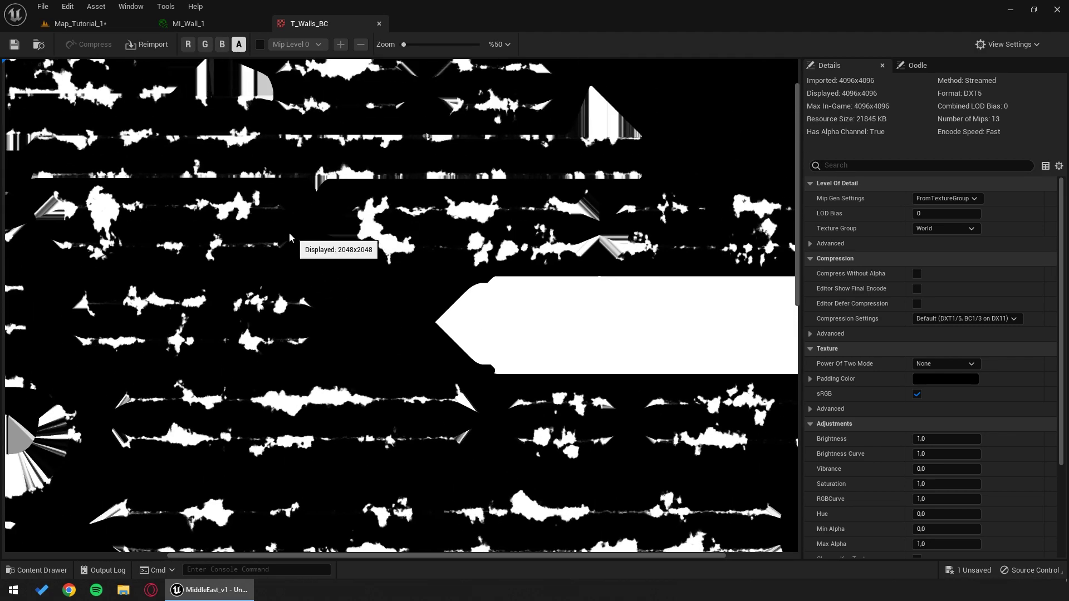
Step: Return to the level and swap the plain 4 m wall's static mesh for SM_Wall_P1_2m
left_click(70, 22)
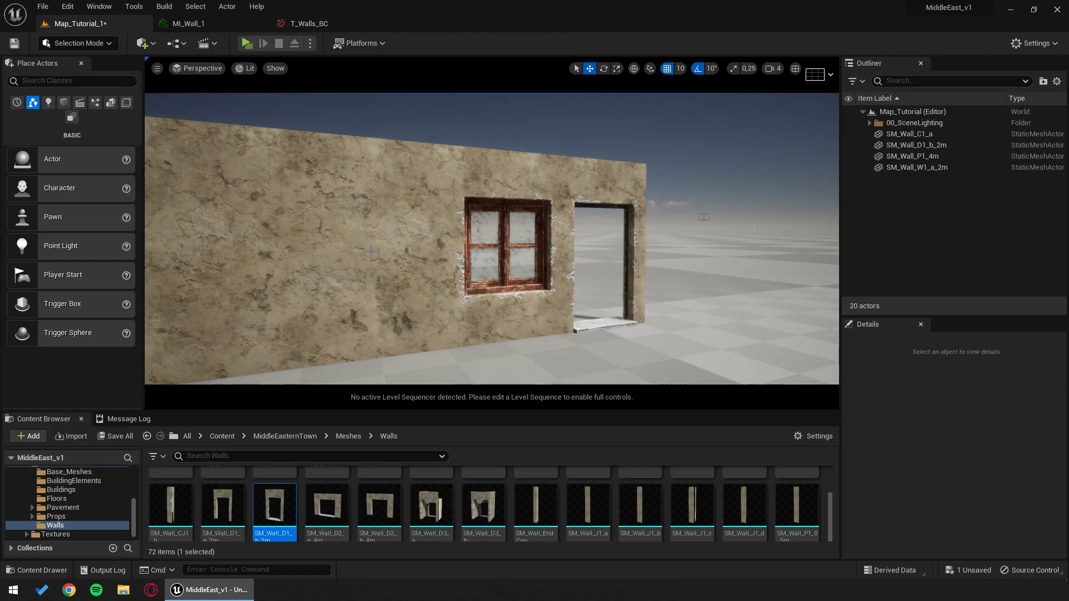
key("s")
right_click_drag(386, 258, 370, 255)
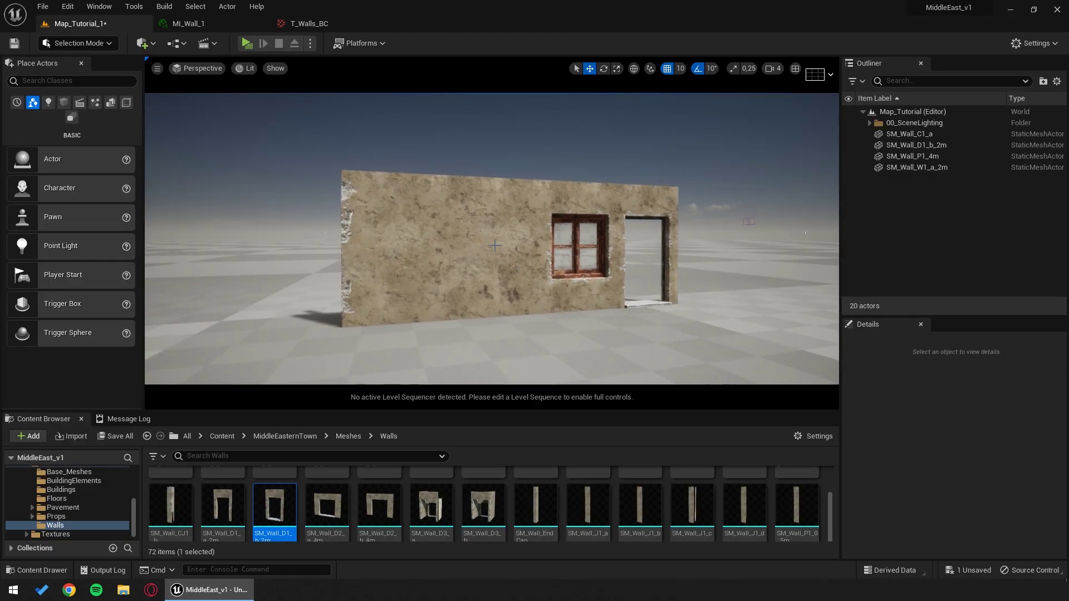
left_click(443, 260)
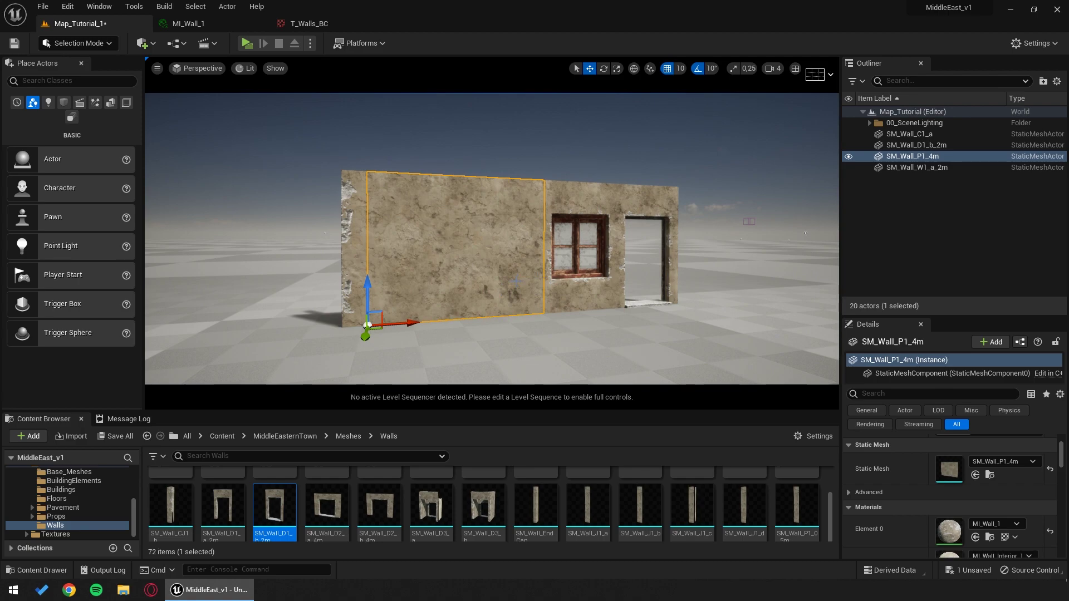
mouse_move(414, 320)
right_mouse_down()
mouse_move(462, 321)
mouse_move(399, 327)
right_mouse_up()
key("w")
mouse_move(399, 327)
left_mouse_down()
mouse_move(436, 324)
mouse_move(402, 324)
left_mouse_up()
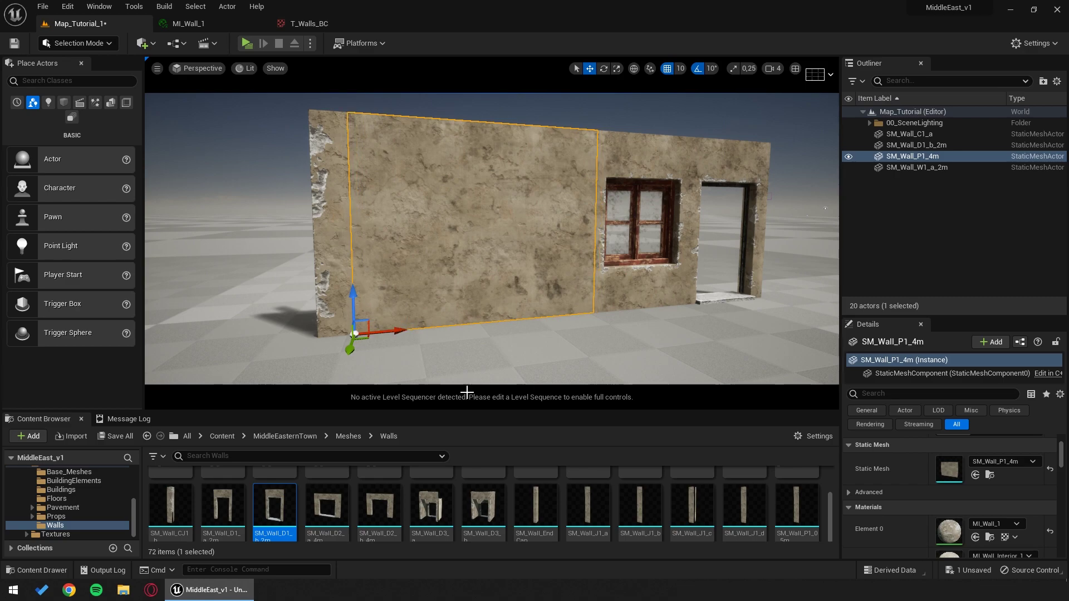
scroll(564, 487, "up", 2)
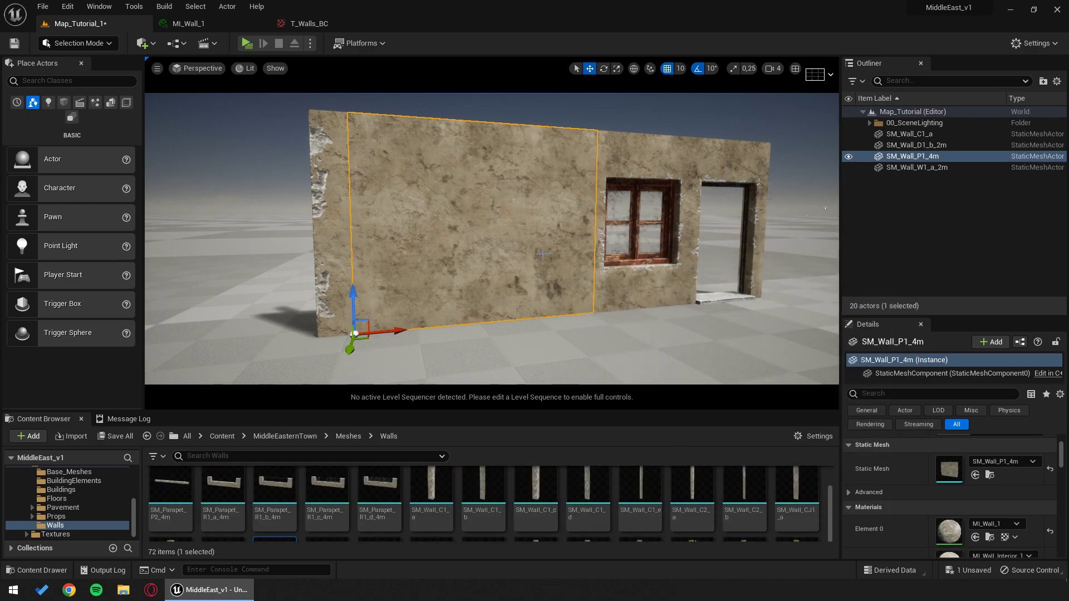
key("s")
right_click_drag(566, 258, 585, 272)
key("e")
key("w")
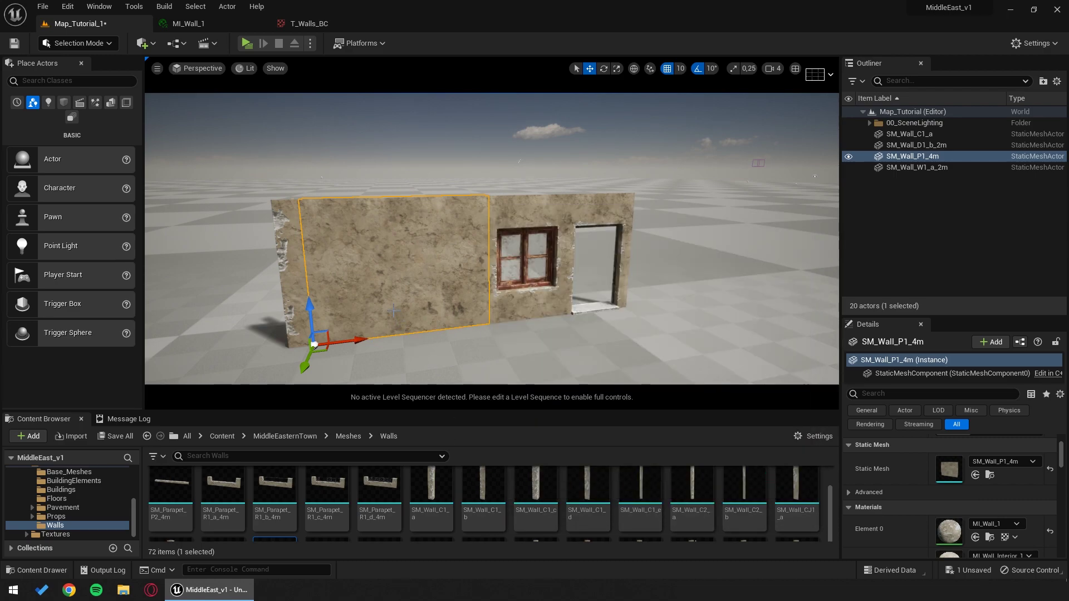
scroll(477, 494, "down", 3)
left_click_drag(223, 519, 980, 473)
Step: Move the window and door panels against the shortened wall, and duplicate the window panel beyond the door
left_click(526, 298)
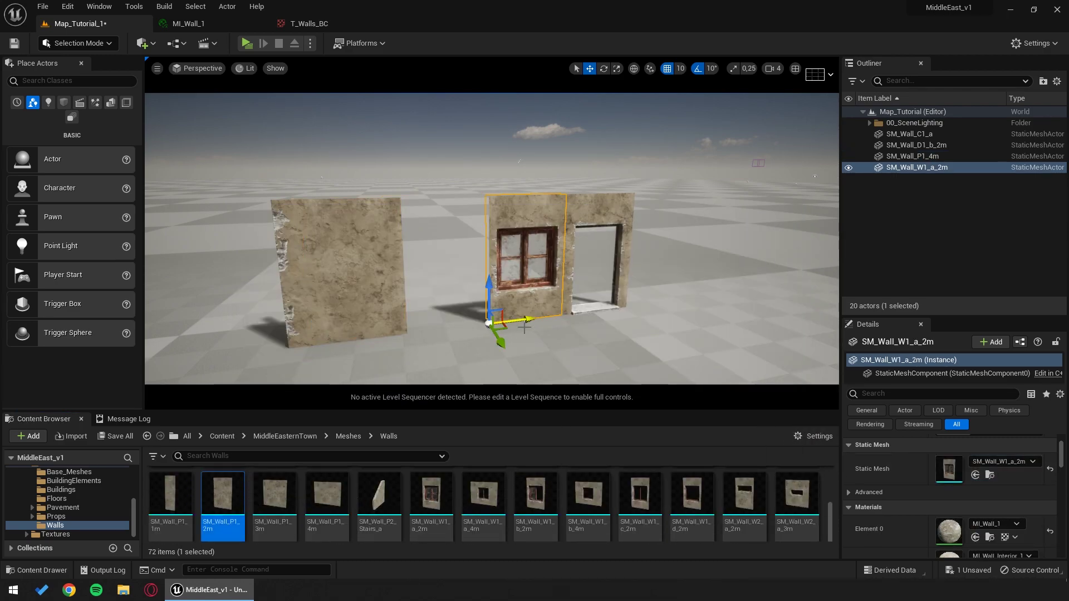
left_click_drag(537, 318, 454, 324)
left_click(596, 311)
left_click_drag(528, 317, 595, 311, "alt")
Step: Swap the duplicated window panel's static mesh for SM_Wall_W1_b_2m
left_click(990, 537)
scroll(651, 516, "down", 1)
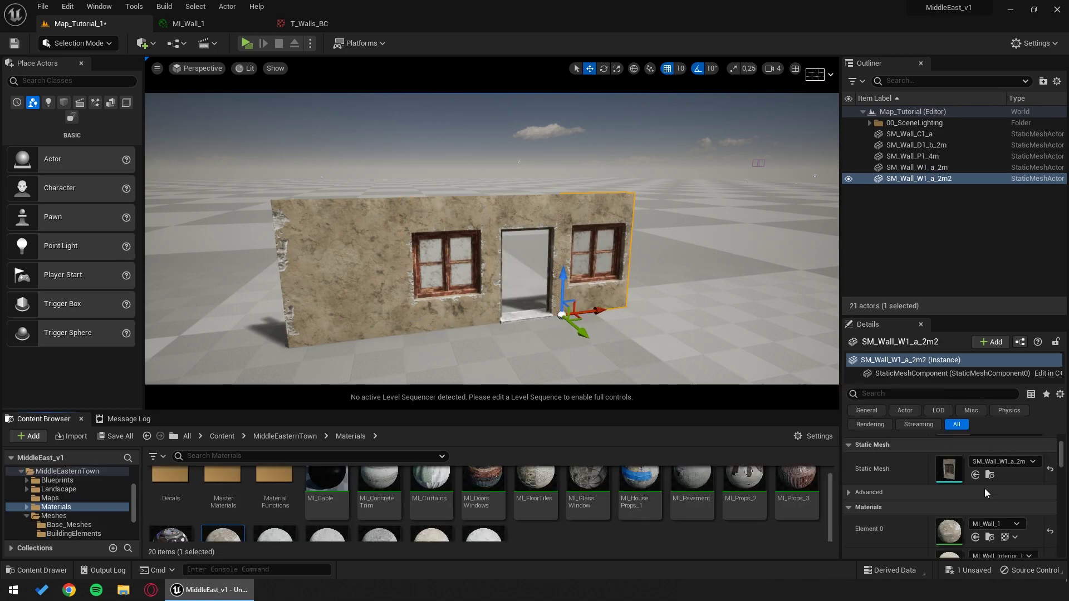
left_click(989, 475)
right_click_drag(746, 360, 715, 381)
left_click_drag(532, 510, 952, 470)
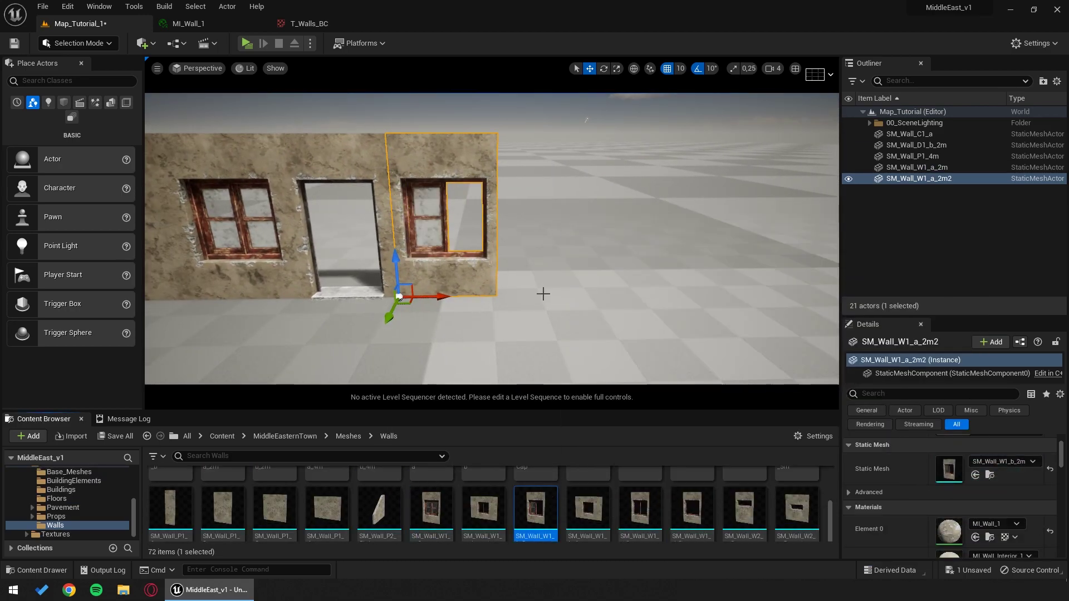
Step: Extend the facade with two more duplicated panels, setting their meshes to SM_Wall_P1_1m and SM_Wall_W1_c_2m
left_click_drag(435, 296, 536, 296, "alt")
left_click_drag(168, 508, 951, 469)
left_click(452, 280)
left_click_drag(431, 296, 584, 296, "alt")
left_click_drag(640, 509, 951, 469)
Step: Place the SM_Wall_C1_c corner piece at the open end of the facade
right_click_drag(436, 255, 390, 261)
scroll(584, 505, "up", 5)
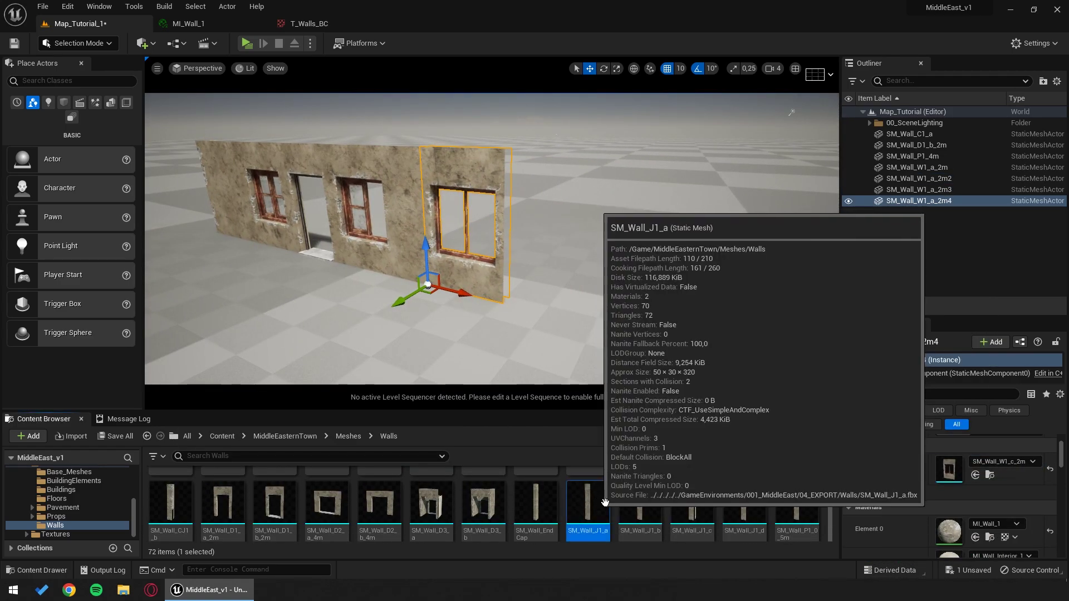
left_click_drag(537, 504, 504, 306)
key("Escape")
Step: Place an SM_Wall_P1_4m panel as the side wall running back from the SM_Wall_C1_c corner
mouse_move(382, 188)
right_mouse_down()
mouse_move(373, 173)
mouse_move(382, 188)
right_mouse_up()
right_click_drag(638, 196, 563, 196)
mouse_move(462, 203)
right_mouse_down()
mouse_move(445, 200)
mouse_move(462, 209)
right_mouse_up()
scroll(454, 525, "up", 3)
scroll(390, 514, "down", 5)
scroll(378, 511, "down", 1)
left_click_drag(327, 485, 415, 365)
Step: Rebuild the side wall from two duplicated panels, using the SM_Wall_P1_2m and SM_Wall_W2_a_2m meshes
scroll(416, 376, "down", 4)
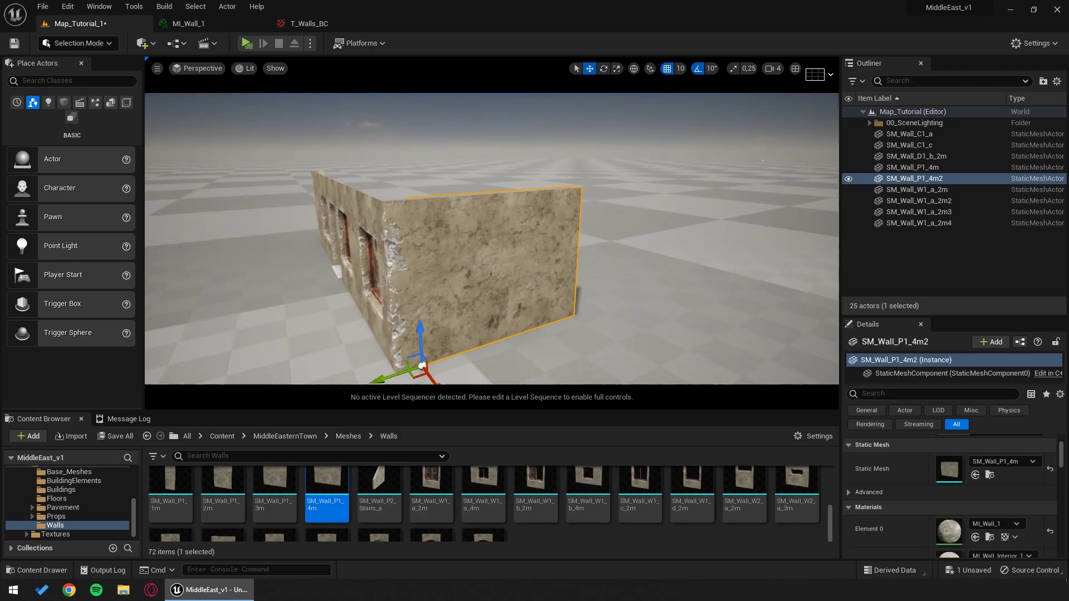
scroll(529, 501, "up", 1)
left_click_drag(744, 490, 971, 459)
left_click_drag(222, 493, 960, 467)
left_click_drag(365, 321, 396, 318, "alt")
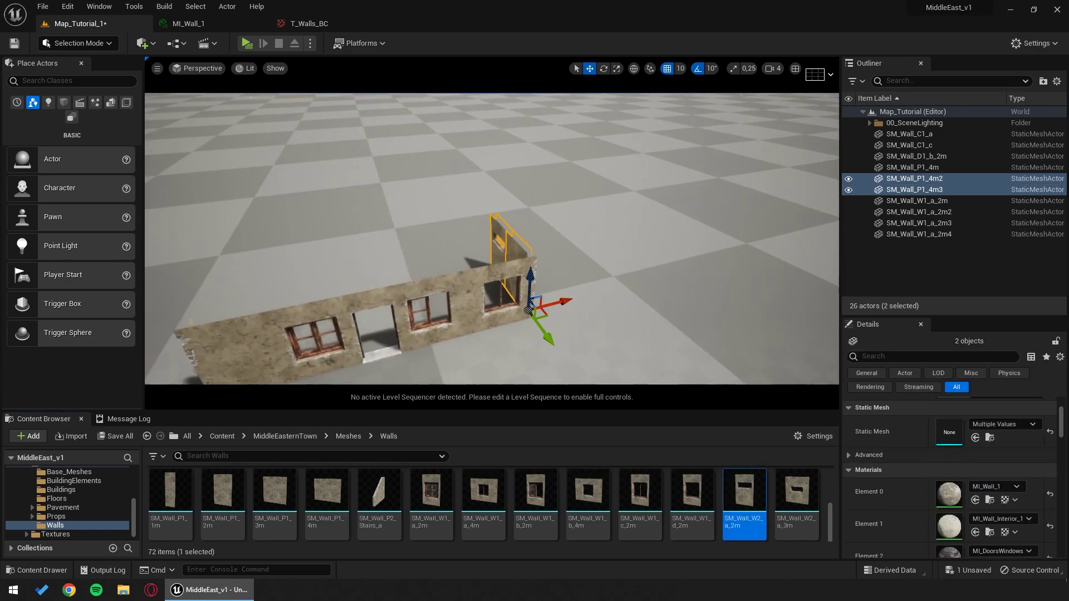
Step: Duplicate the two side wall panels to the opposite end and rotate them to join the SM_Wall_C1_a corner
right_click_drag(419, 266, 515, 355)
key("e")
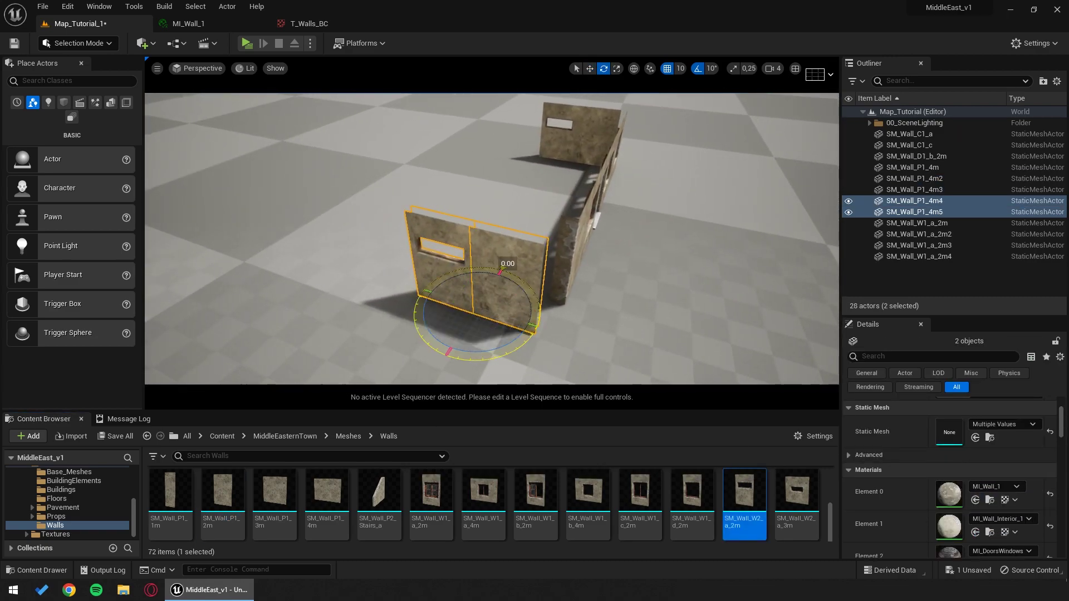
right_click_drag(492, 239, 390, 245)
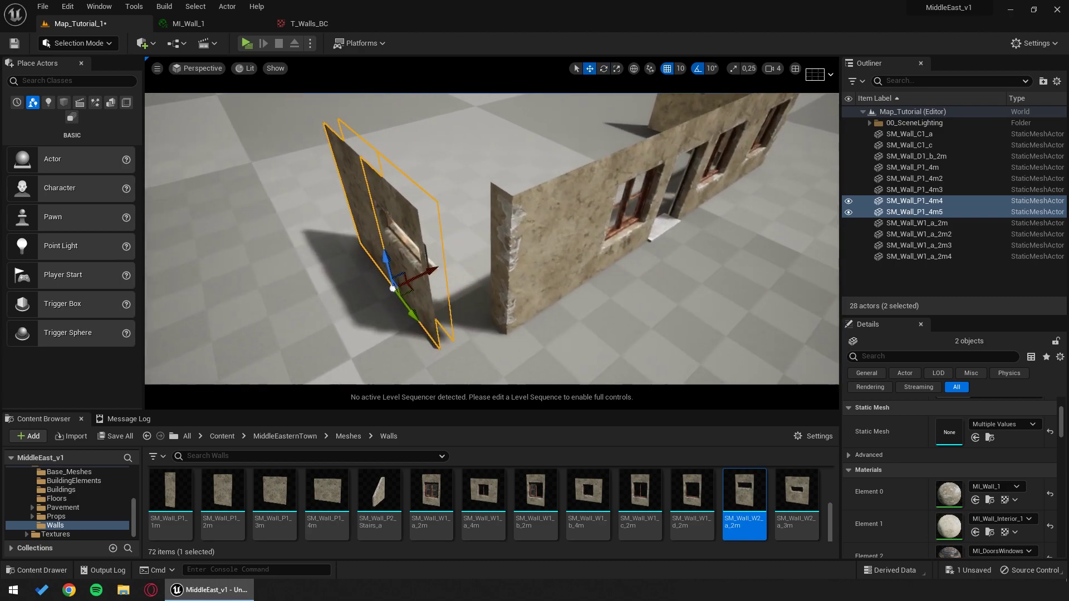
right_click_drag(491, 240, 501, 167)
key("Escape")
Step: Try the SM_Parapet_C1_d piece on top of the SM_Wall_C1_a corner, and replace it with SM_Parapet_C1_a
right_click_drag(501, 211, 829, 221)
right_click_drag(657, 221, 603, 235)
right_click_drag(501, 291, 473, 306)
scroll(462, 516, "up", 5)
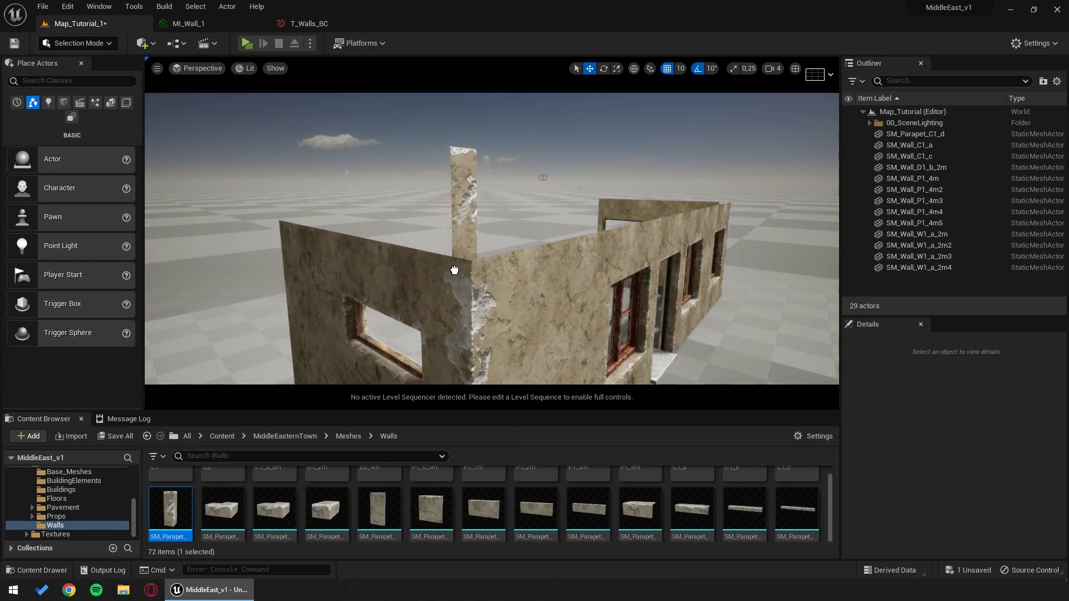
scroll(640, 518, "up", 2)
left_click_drag(508, 255, 508, 256)
mouse_move(508, 256)
right_mouse_down()
mouse_move(486, 281)
mouse_move(465, 278)
mouse_move(496, 265)
right_mouse_up()
scroll(620, 489, "down", 2)
Step: Place the SM_Parapet_P1_4m parapet on top of the facade, next to the corner parapet
scroll(621, 490, "down", 1)
left_click_drag(588, 495, 490, 305)
left_click_drag(404, 260, 404, 260)
Step: Duplicate the 4 m parapet along the top of the facade, directly after the first one
right_click_drag(404, 259, 384, 246)
left_click(334, 218)
left_click_drag(327, 230, 498, 230, "alt")
right_click_drag(499, 231, 538, 227)
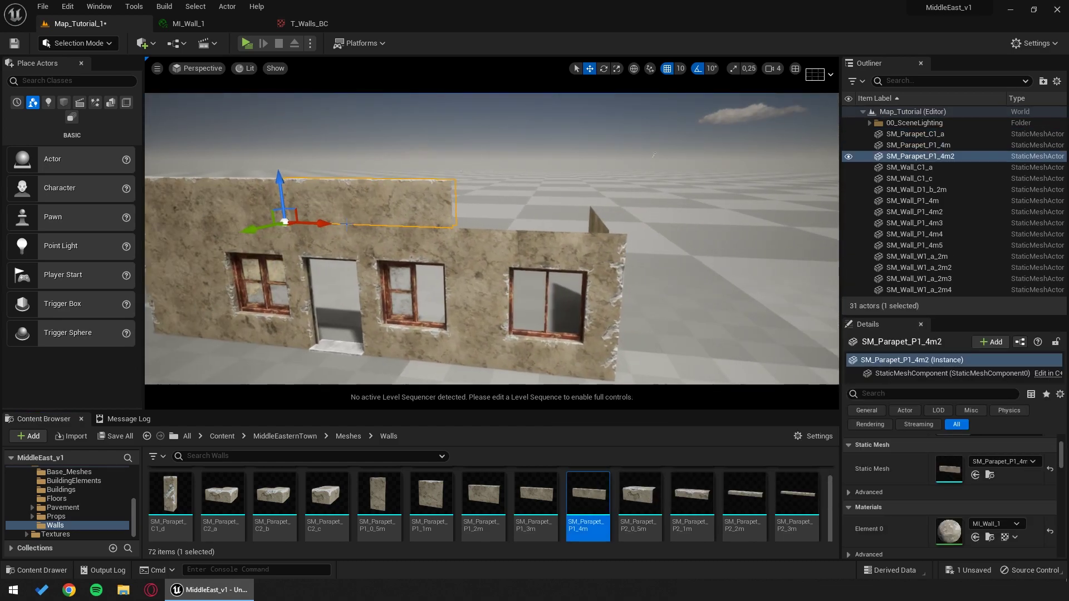
Step: Duplicate the parapet further along the top of the facade and swap the copy's mesh to SM_Parapet_P1_2m
left_click_drag(323, 223, 510, 230, "alt")
left_click_drag(431, 494, 951, 468)
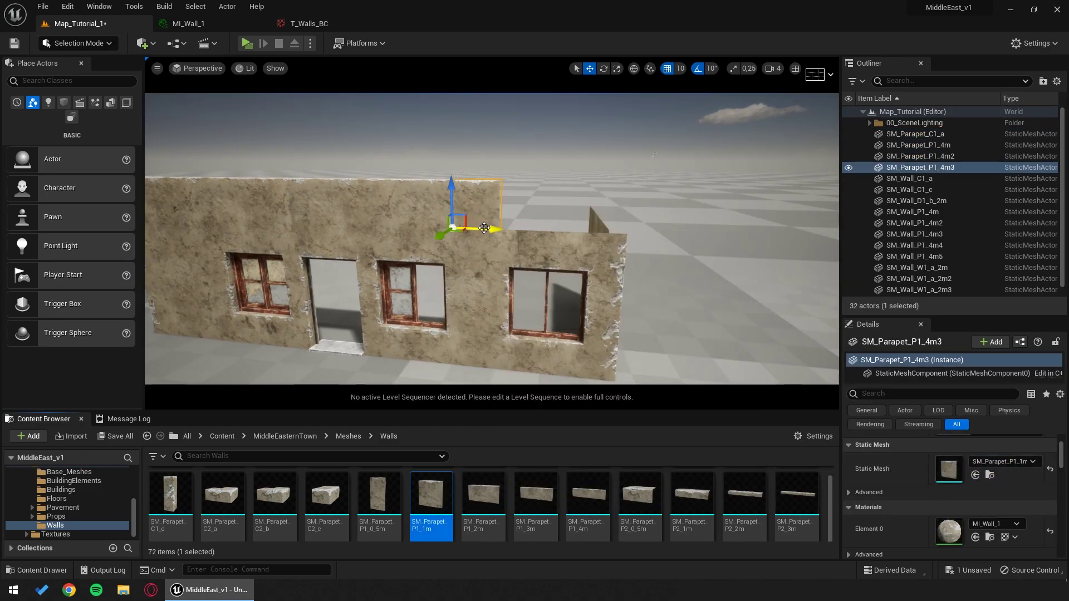
left_click_drag(483, 495, 943, 470)
right_click_drag(680, 290, 590, 286)
Step: Try SM_Parapet_C1_a on the facade's open corner and replace it with the SM_Parapet_C1_b corner parapet
scroll(544, 516, "up", 2)
scroll(545, 516, "up", 1)
left_click_drag(692, 490, 625, 226)
left_click_drag(538, 263, 696, 488)
left_click_drag(744, 490, 489, 254)
key("Escape")
right_click_drag(490, 253, 462, 279)
Step: Duplicate the 2 m parapet onto the side wall beside the SM_Parapet_C1_b corner and swap its mesh to SM_Parapet_P1_4m
left_click(355, 246)
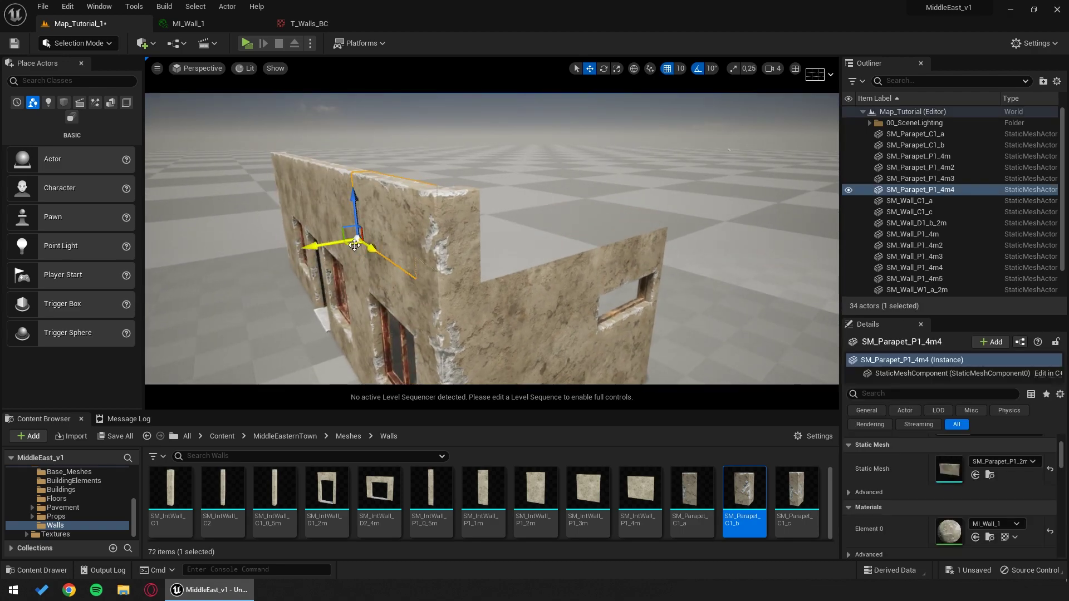
left_click_drag(475, 283, 474, 286)
key("Escape")
right_click_drag(473, 286, 418, 281)
left_click(446, 251)
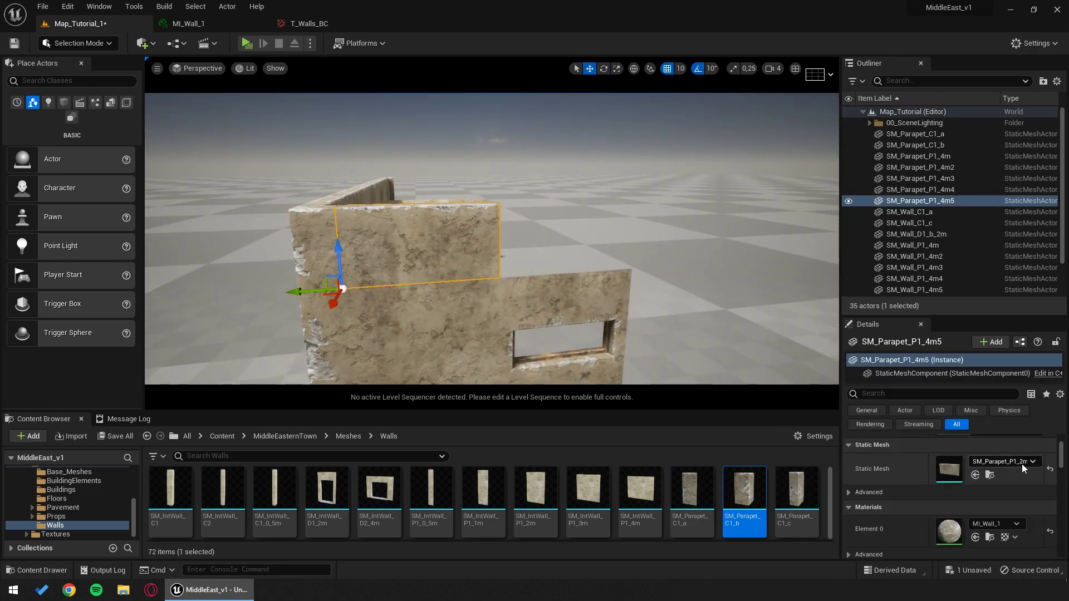
left_click(989, 475)
left_click_drag(588, 508, 946, 469)
right_click_drag(668, 251, 717, 250)
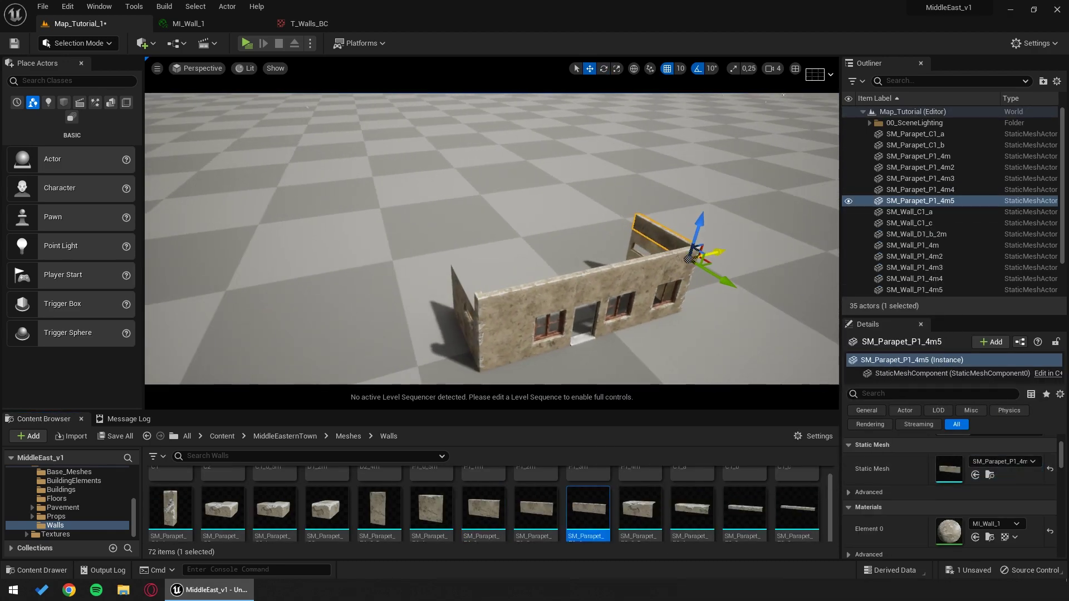
Step: Duplicate the 4 m side parapet onto the top of the opposite side wall
right_click_drag(524, 303, 393, 293)
key("Escape")
right_click_drag(557, 284, 556, 295)
Step: Place the SM_Floor_Tiles_4_4m mesh from the Floors folder at roof level, fitted into the corner between the parapets
left_click(61, 500)
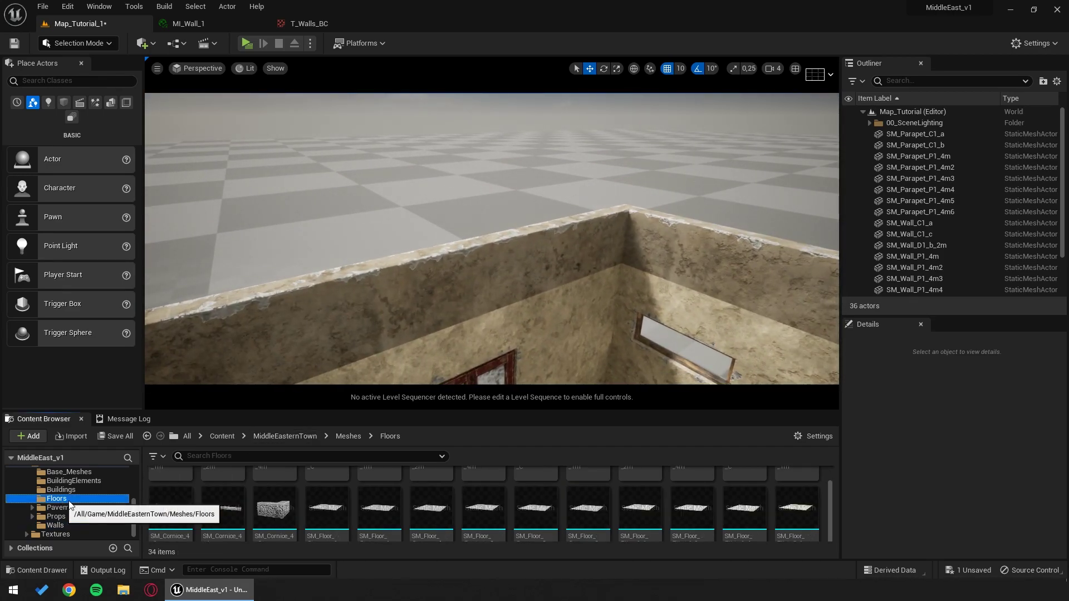
scroll(732, 513, "down", 5)
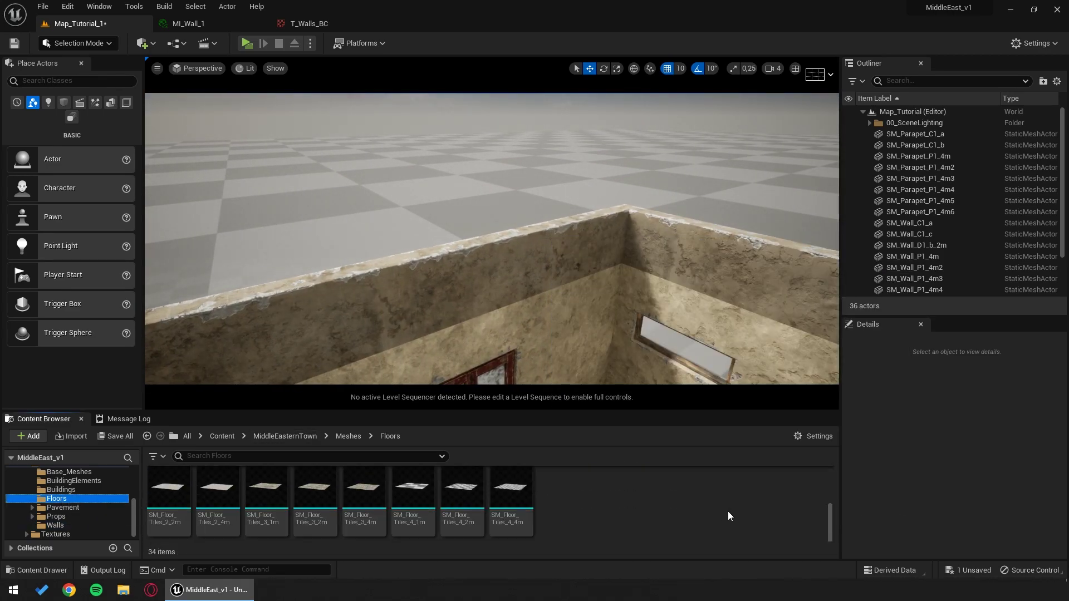
left_click_drag(641, 273, 642, 272)
right_click_drag(642, 273, 467, 260)
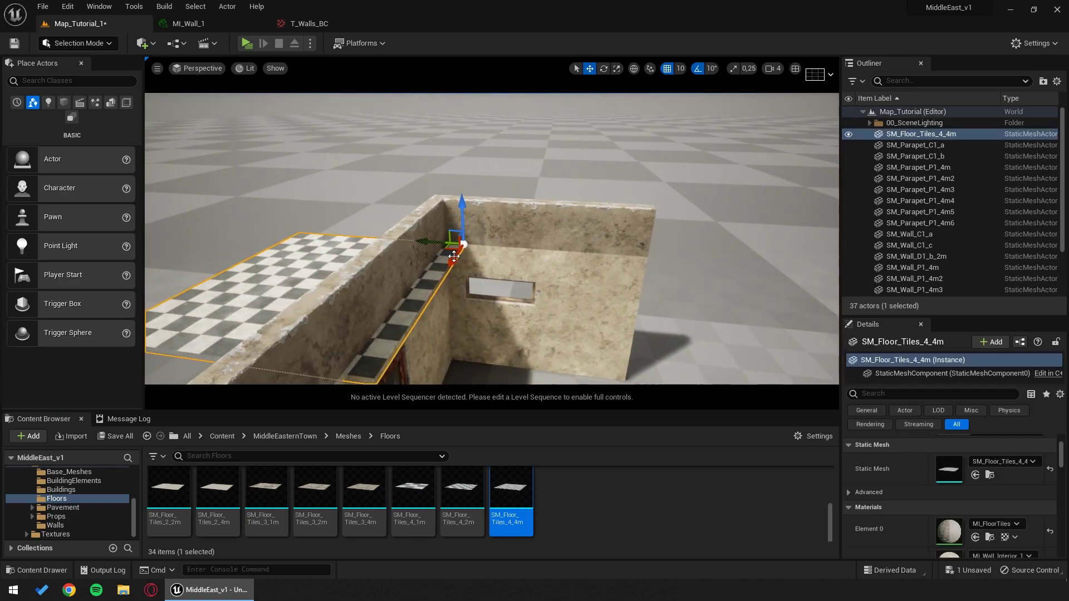
key("Escape")
right_click_drag(599, 272, 633, 245)
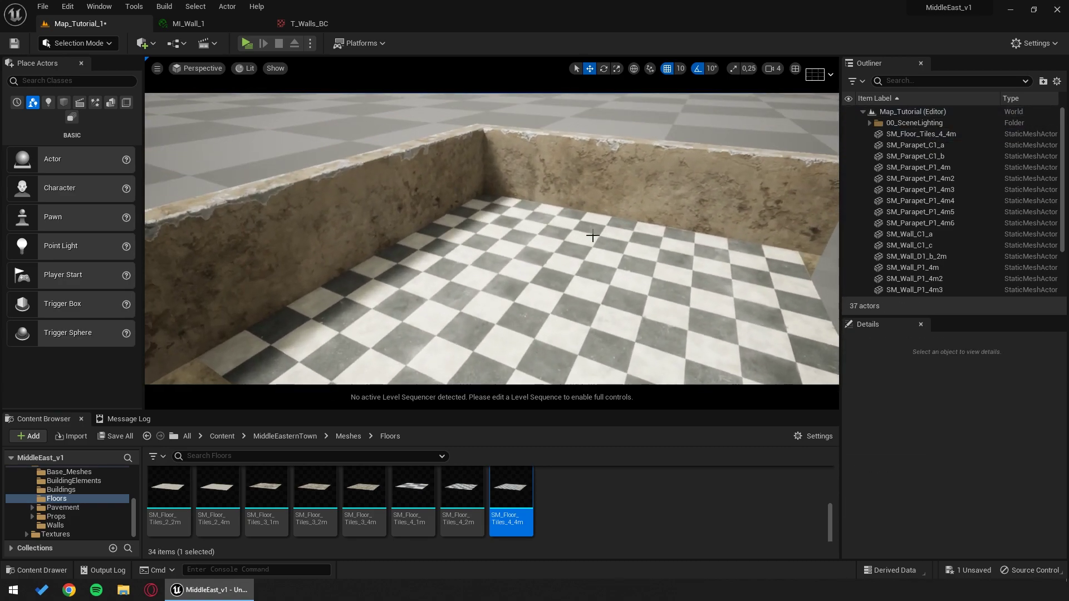
Step: Duplicate the roof floor tile along the facade, directly next to the first one
right_click_drag(492, 238, 481, 216)
right_click_drag(607, 263, 534, 255)
right_click_drag(527, 171, 562, 171)
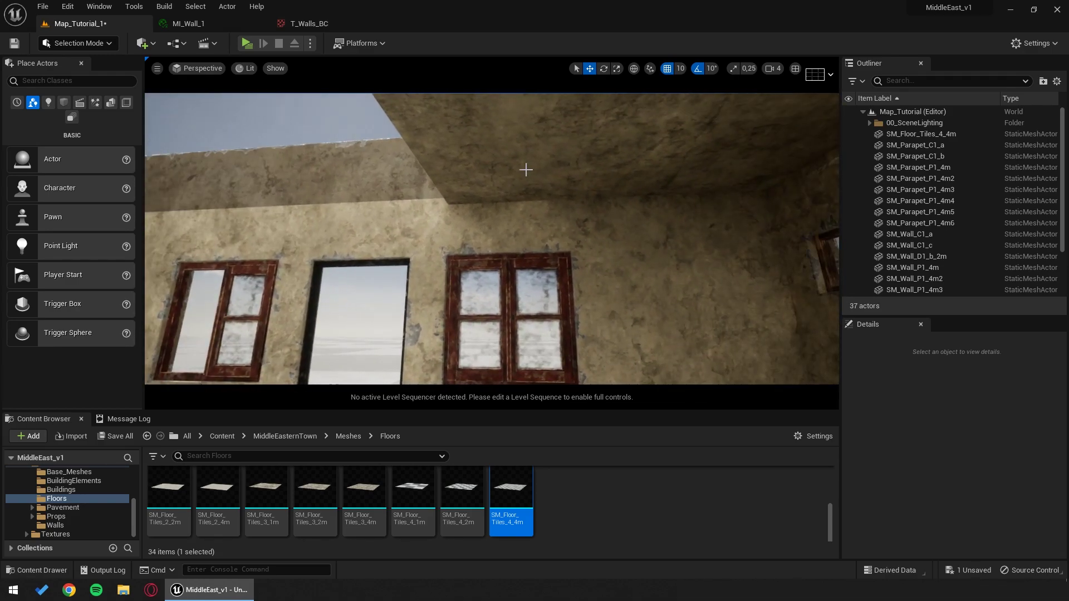
right_click_drag(466, 148, 529, 156)
right_click_drag(498, 106, 540, 109)
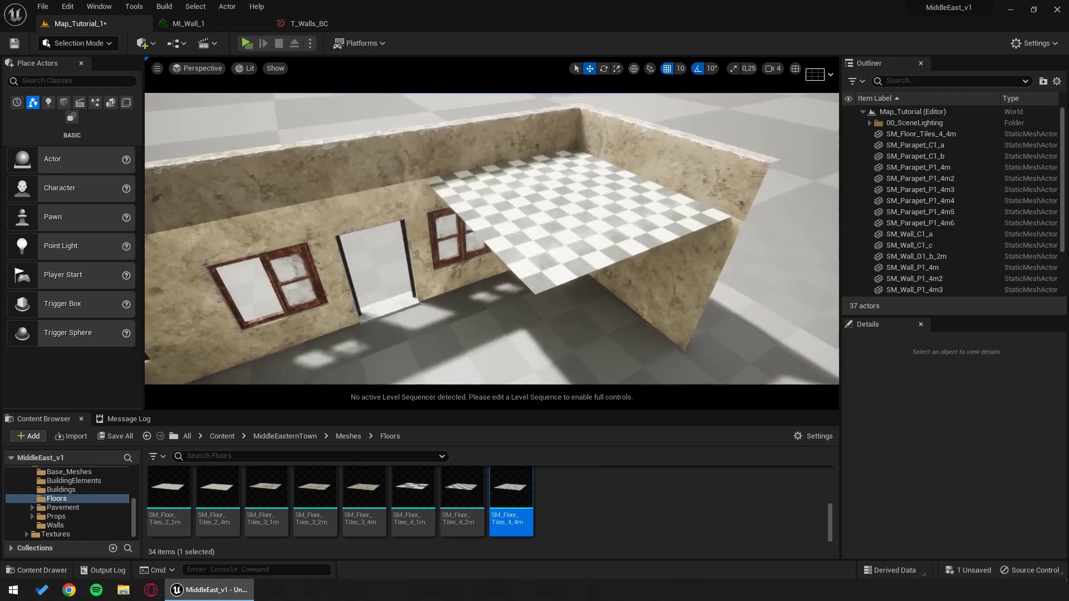
left_click(692, 274)
left_click_drag(692, 275, 530, 262, "alt")
key("Escape")
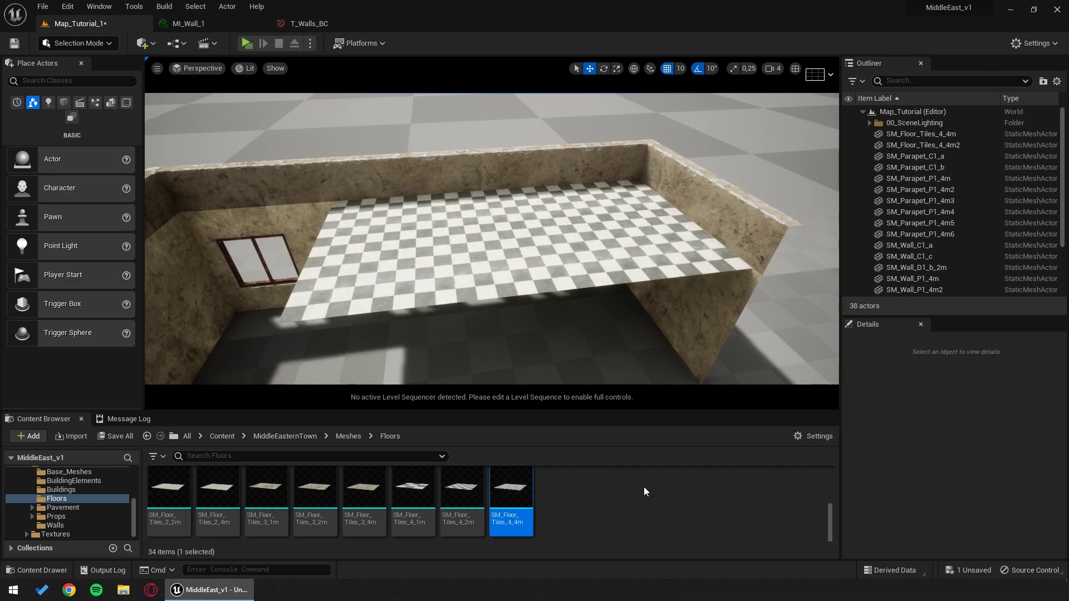
Step: Try a SM_Floor_Tiles_4_1m piece beside the roof tiles, and delete it
mouse_move(415, 489)
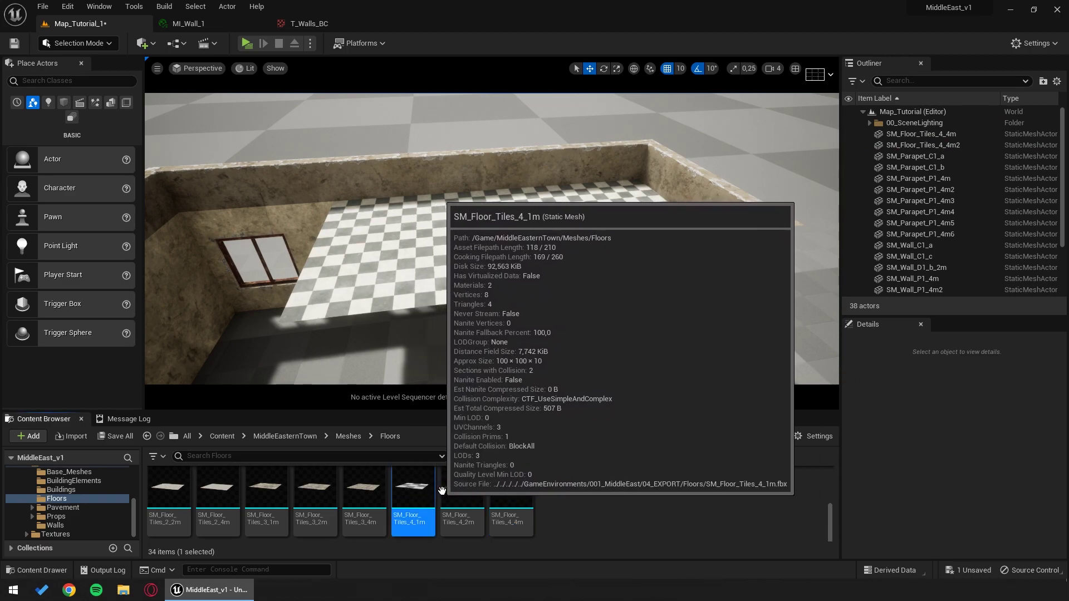
left_click(482, 485)
left_click(507, 485)
mouse_move(411, 327)
right_mouse_down()
mouse_move(401, 327)
mouse_move(411, 327)
right_mouse_up()
left_click_drag(415, 488, 540, 319)
left_click(541, 333)
right_click_drag(541, 333, 560, 337)
left_click(486, 310)
left_click(482, 337)
key("ctrl+z")
key("Delete")
Step: Duplicate the roof tile a third time and scale all three tiles to fit between the side walls
left_click(585, 283)
left_click_drag(708, 293, 490, 323, "alt")
right_click_drag(623, 261, 632, 259)
left_click(724, 239, "ctrl")
left_click(634, 252, "ctrl")
left_click(740, 219, "ctrl")
right_click_drag(740, 219, 742, 220)
key("r")
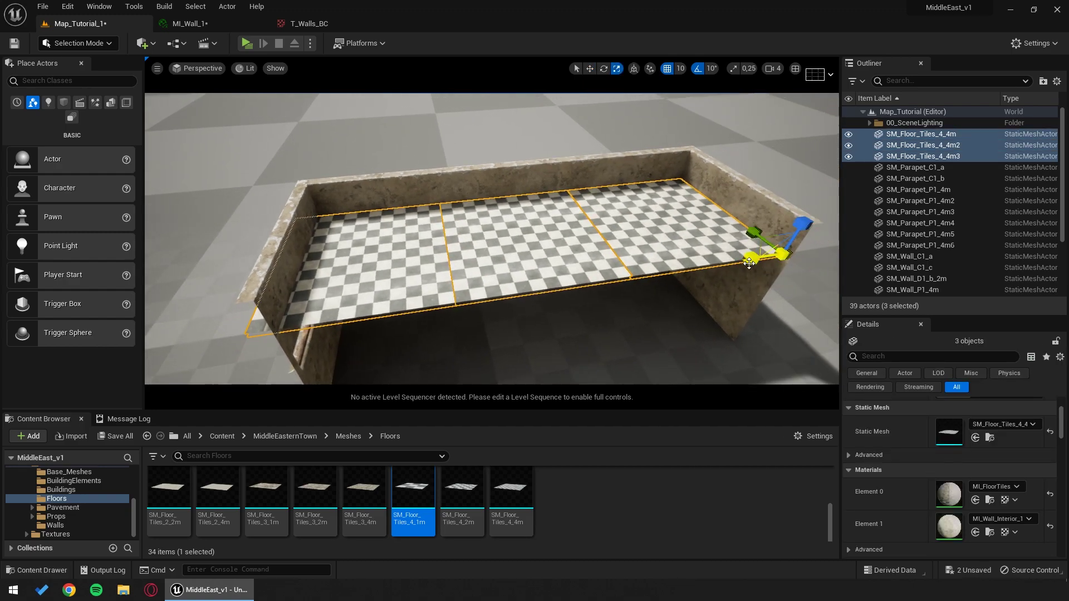
right_click_drag(630, 262, 613, 235)
Step: Duplicate the three roof tiles down to ground level as the floor, and set the position grid snap to 5
left_click(613, 234)
left_click(518, 245, "ctrl")
left_click(440, 273, "ctrl")
right_click_drag(518, 195, 521, 167)
key("w")
left_click_drag(520, 146, 520, 280, "alt")
left_click(680, 68)
left_click(691, 110)
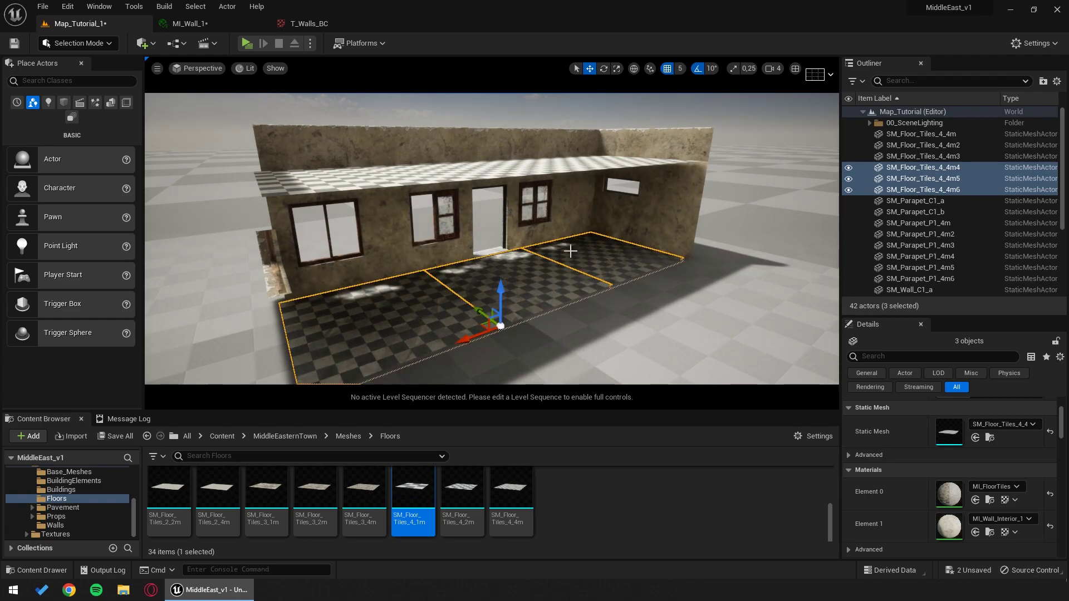
right_click_drag(502, 280, 534, 282)
right_click_drag(387, 273, 387, 273)
key("Escape")
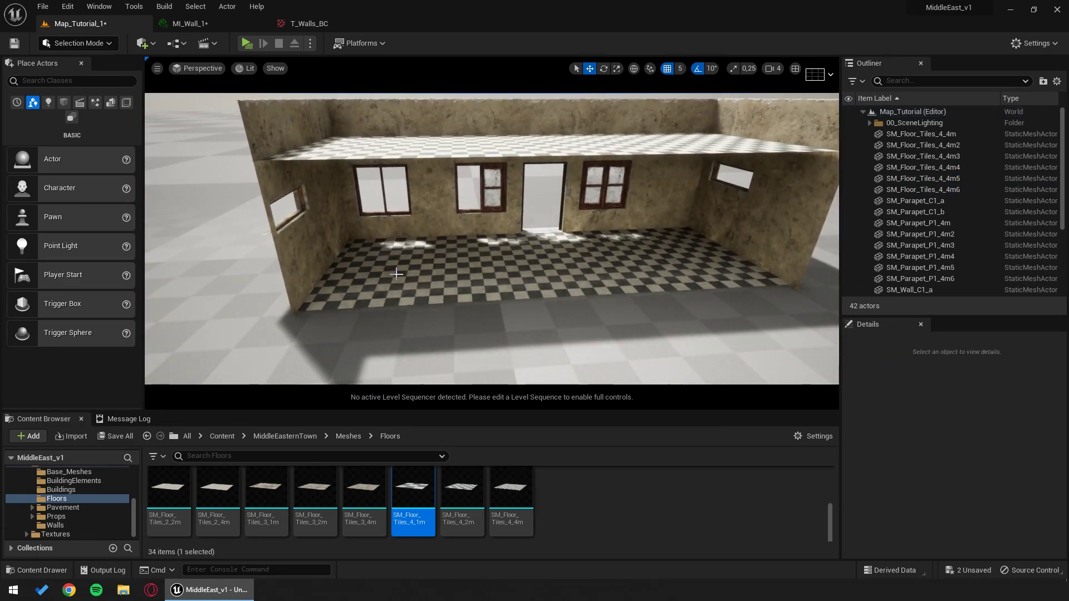
Step: Select all six floor and roof tiles and swap their mesh to SM_Floor_Tiles_3_4m
left_click(396, 274)
left_click(626, 265, "ctrl")
right_click_drag(698, 259, 699, 260)
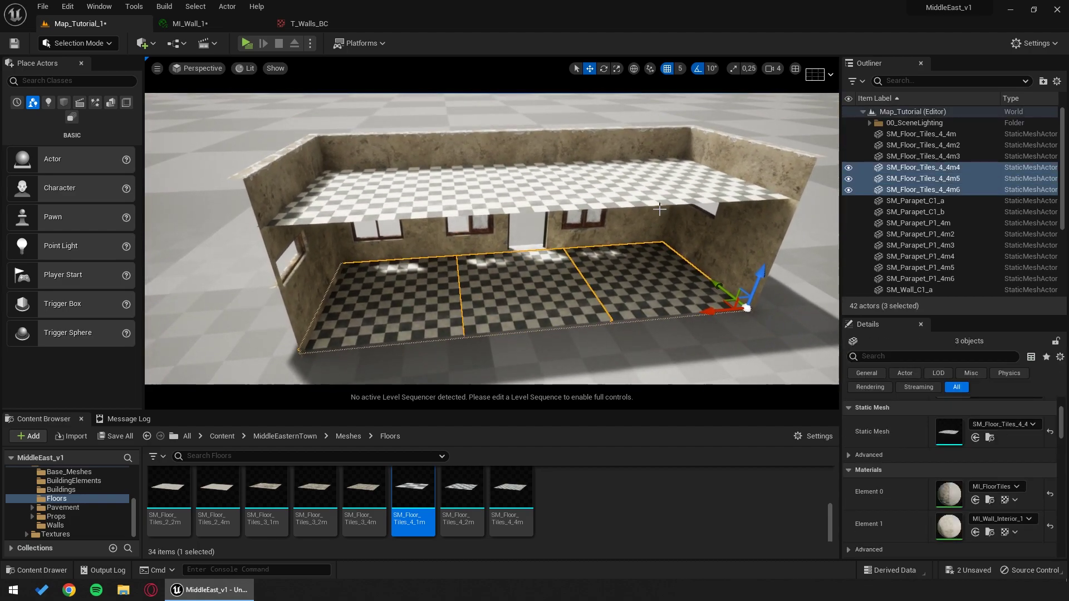
left_click(687, 192, "ctrl")
left_click(545, 194, "ctrl")
left_click(409, 192, "ctrl")
right_click_drag(409, 192, 409, 193)
left_click(364, 493)
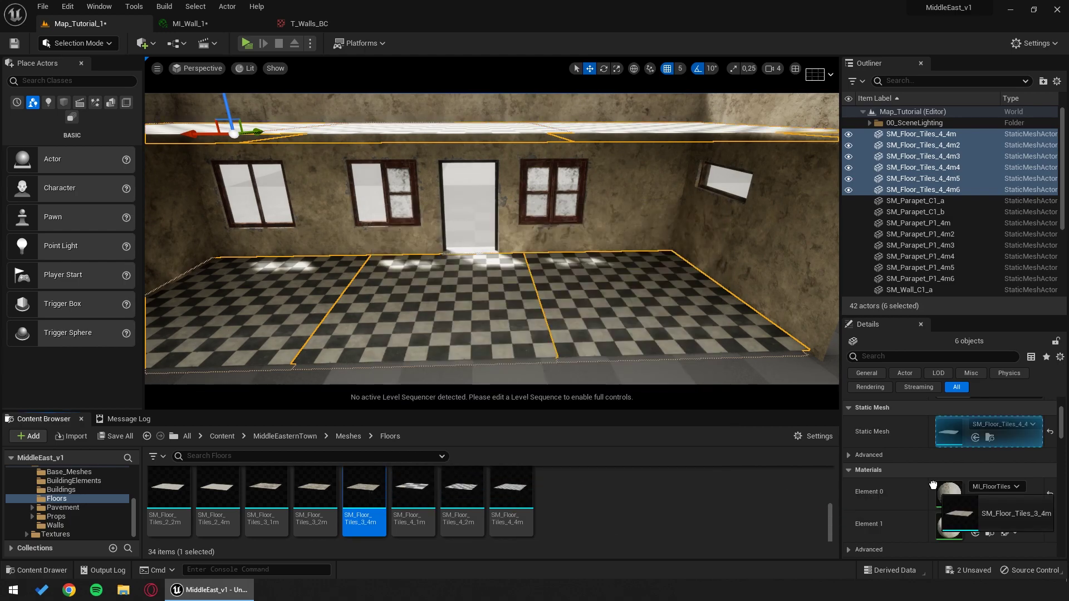
left_click(975, 438)
right_click_drag(501, 262, 501, 251)
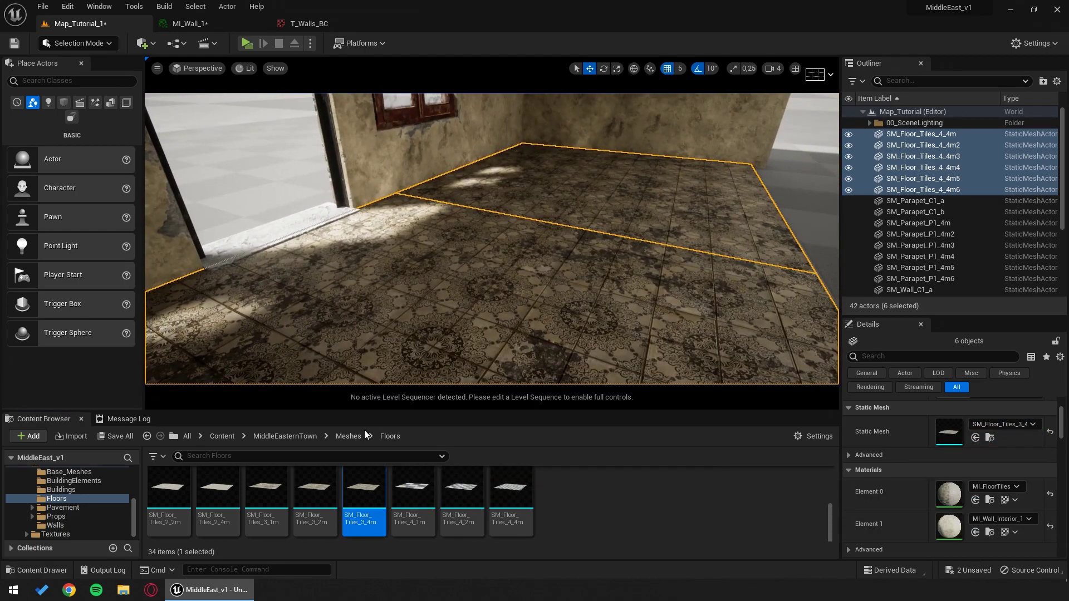
Step: Try other tile meshes such as SM_Floor_Tiles_2_4m on the six tiles, and apply SM_Floor_Tiles_1_4m
left_click(218, 492)
left_click(975, 438)
scroll(734, 522, "up", 3)
left_click_drag(796, 501, 949, 431)
scroll(691, 521, "down", 2)
scroll(690, 517, "up", 1)
left_click_drag(744, 496, 948, 431)
right_click_drag(613, 250, 604, 228)
key("Escape")
Step: Switch to Mesh Paint mode and activate the Paint tool for weight painting
key("s")
right_click_drag(557, 354, 334, 343)
key("a")
key("d")
key("s")
key("w")
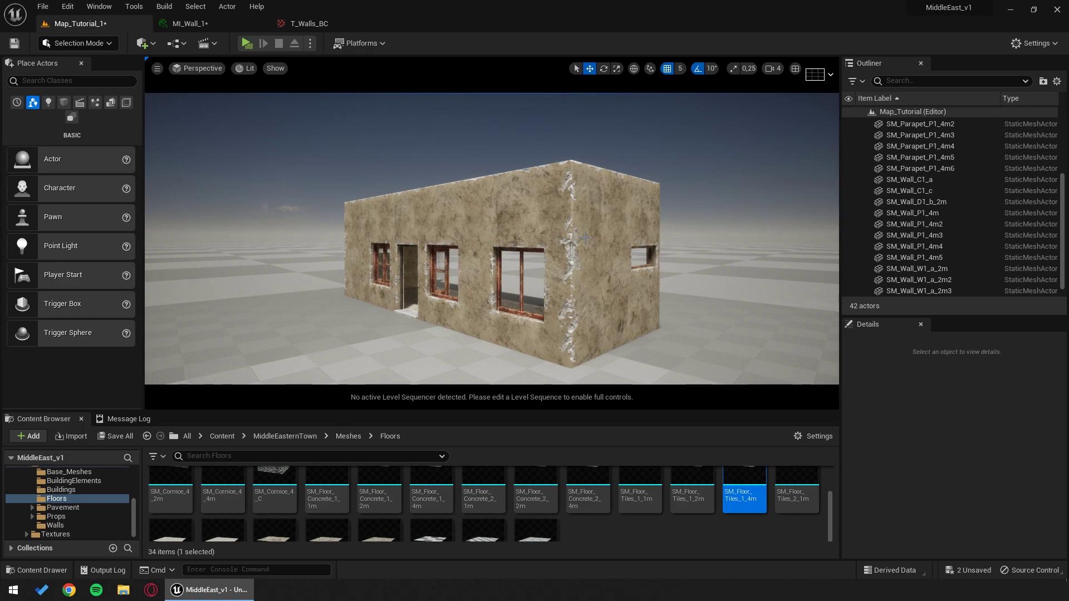
left_click(109, 43)
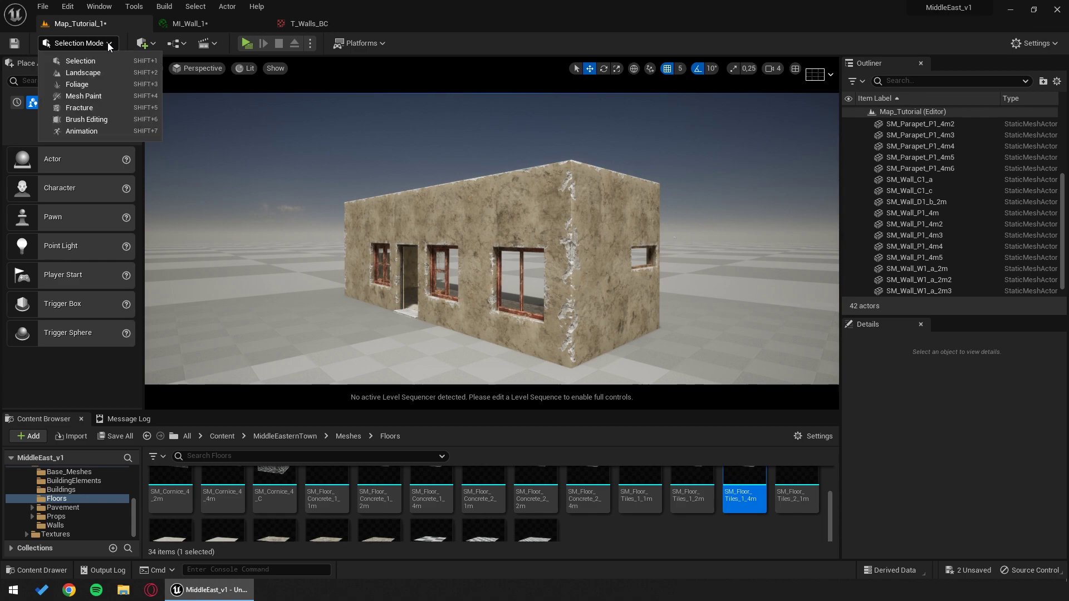
left_click(82, 97)
left_click(67, 84)
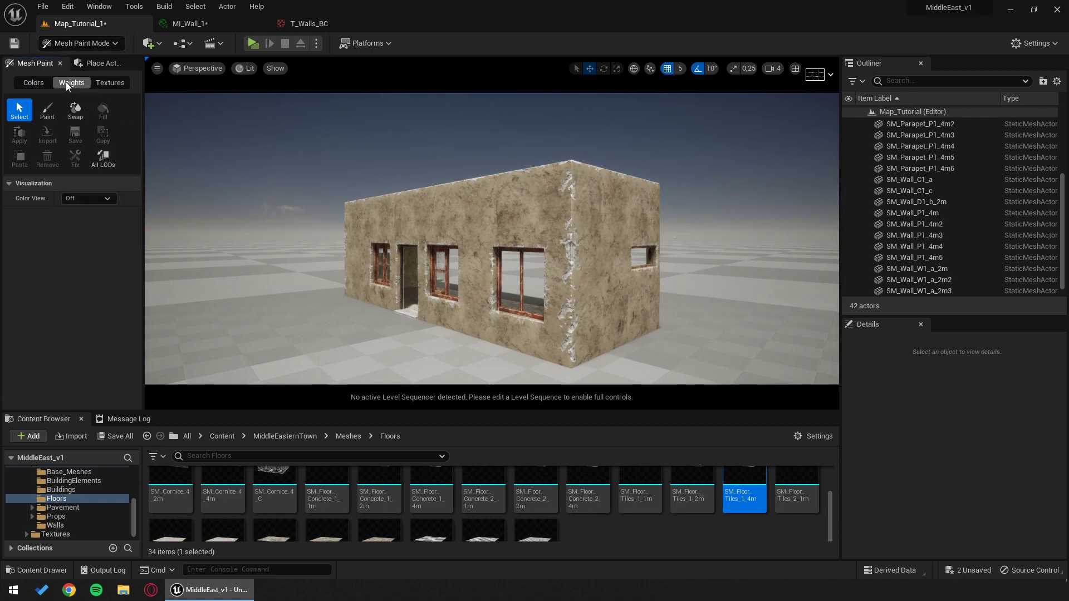
left_click(48, 111)
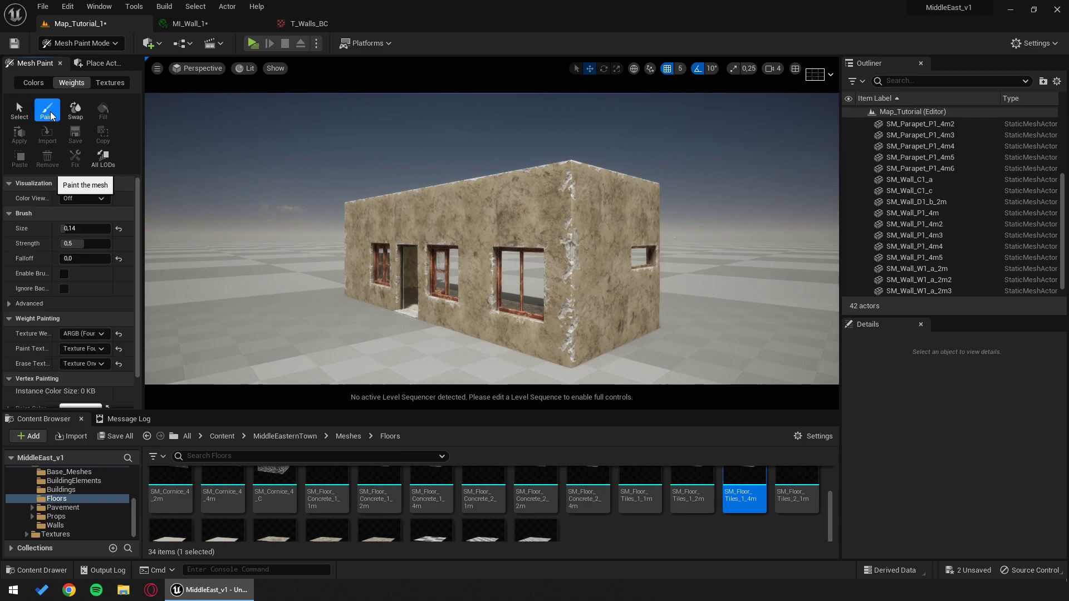
Step: Set the texture weight type to ARGB (Four Textures) and the paint texture to Texture One
scroll(95, 313, "down", 1)
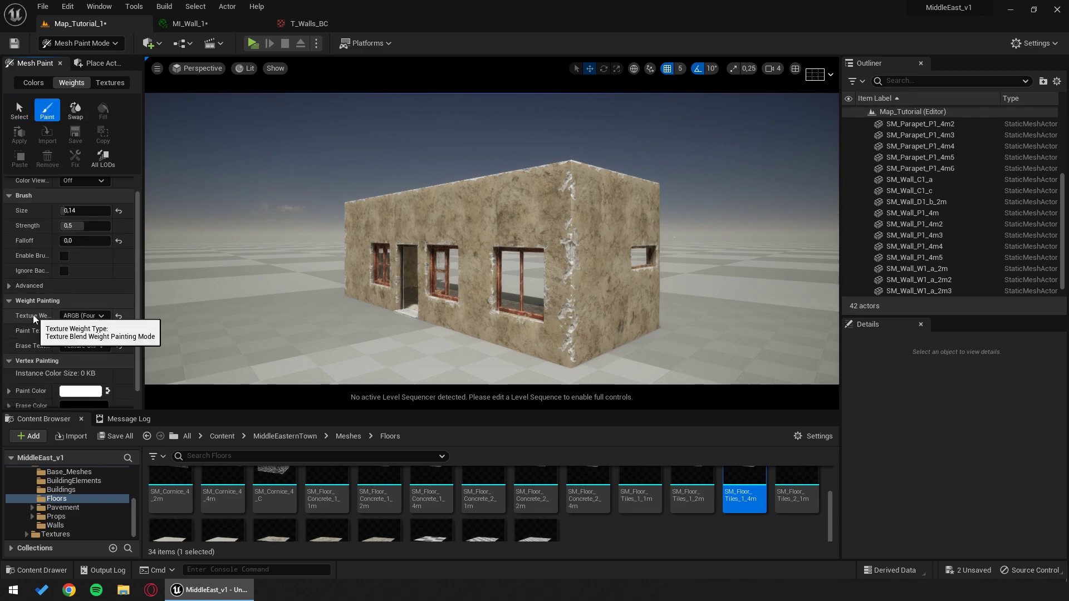
left_click(86, 317)
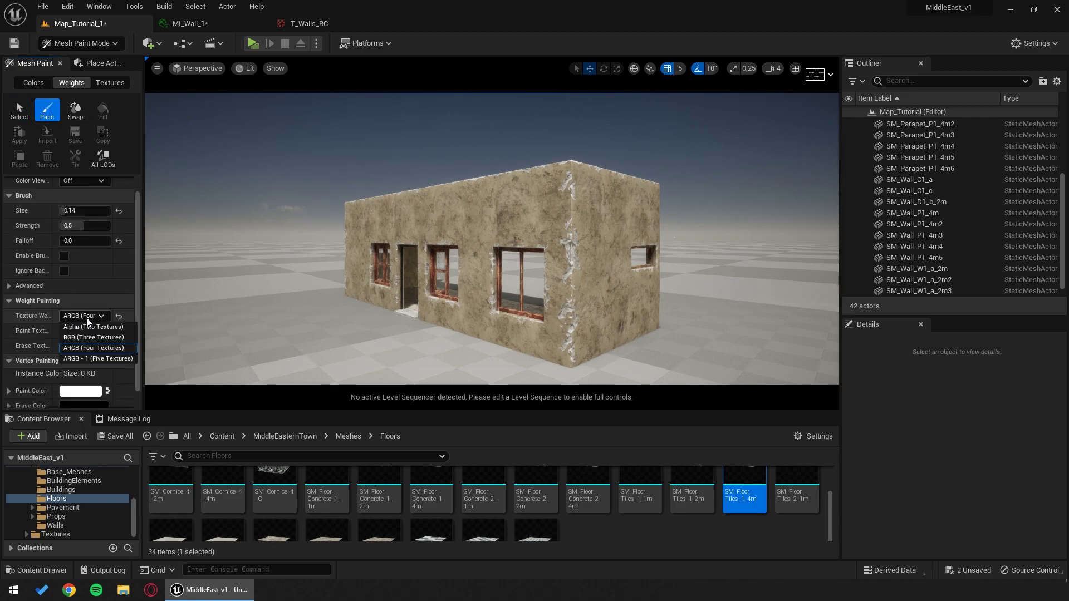
left_click(101, 350)
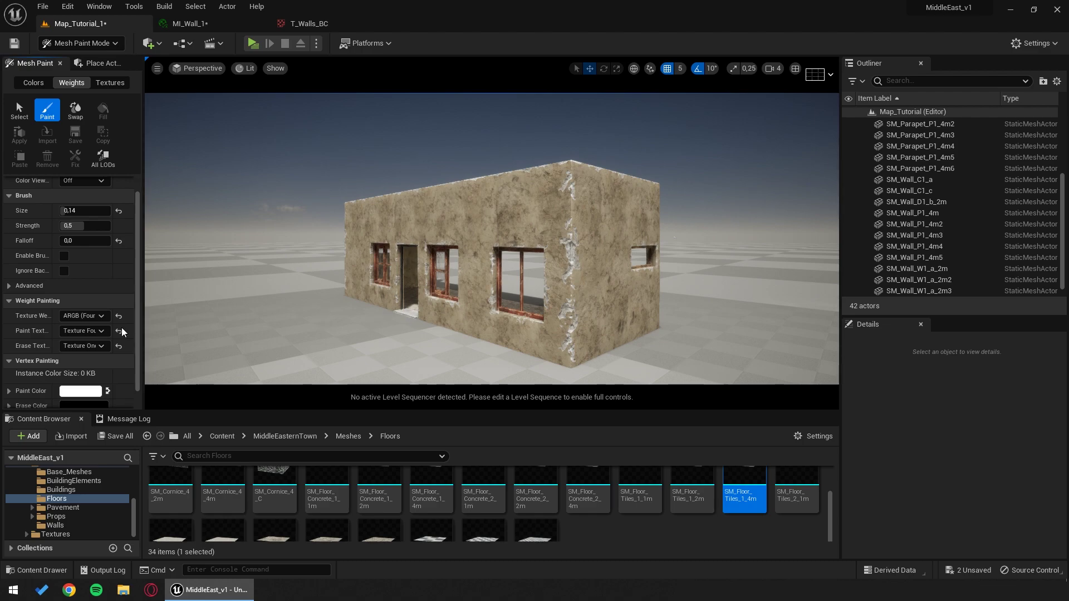
left_click(98, 331)
left_click(95, 343)
Step: Paint Texture Two on the wall above the window beside the door, using a brush size of 0.19
left_click(471, 229)
key("f")
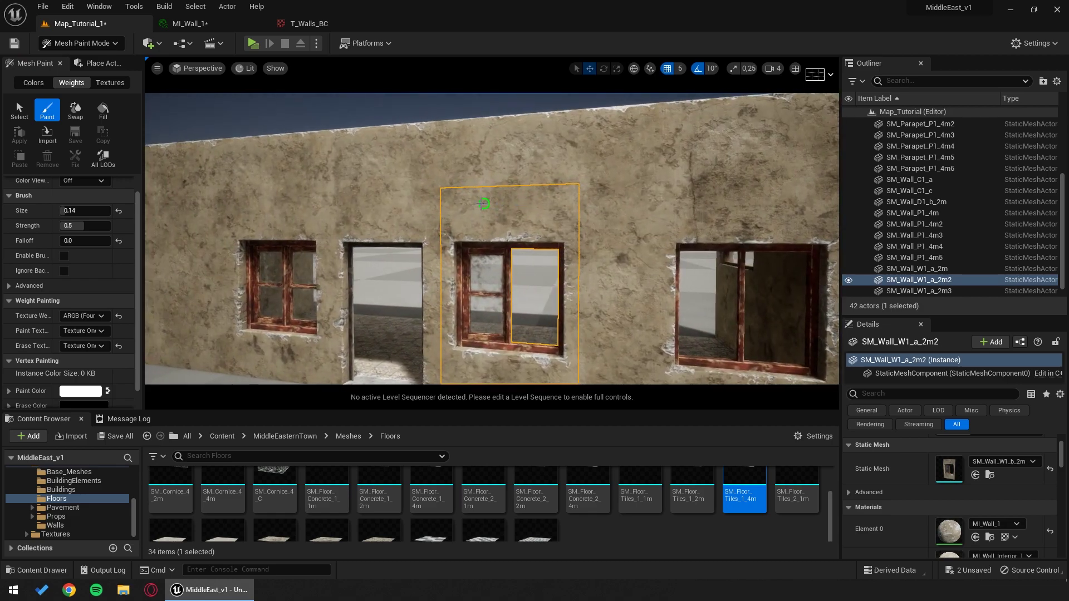
left_click(101, 332)
left_click(84, 357)
scroll(440, 203, "up", 3)
key("bracketright")
left_click_drag(441, 199, 428, 196)
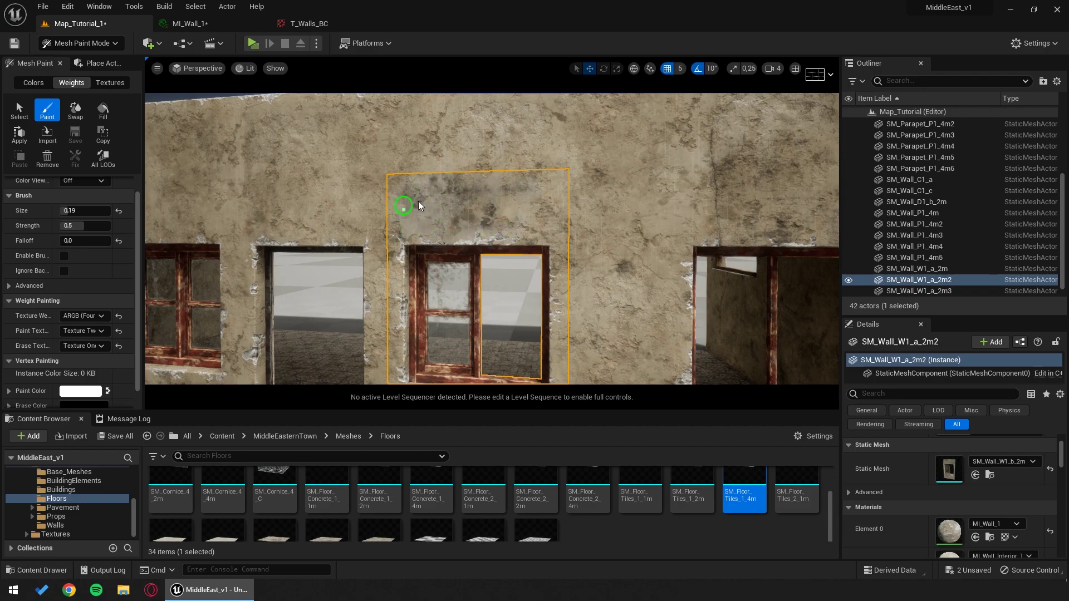
Step: Paint Texture Three over the same area of the wall above the window
left_click(101, 331)
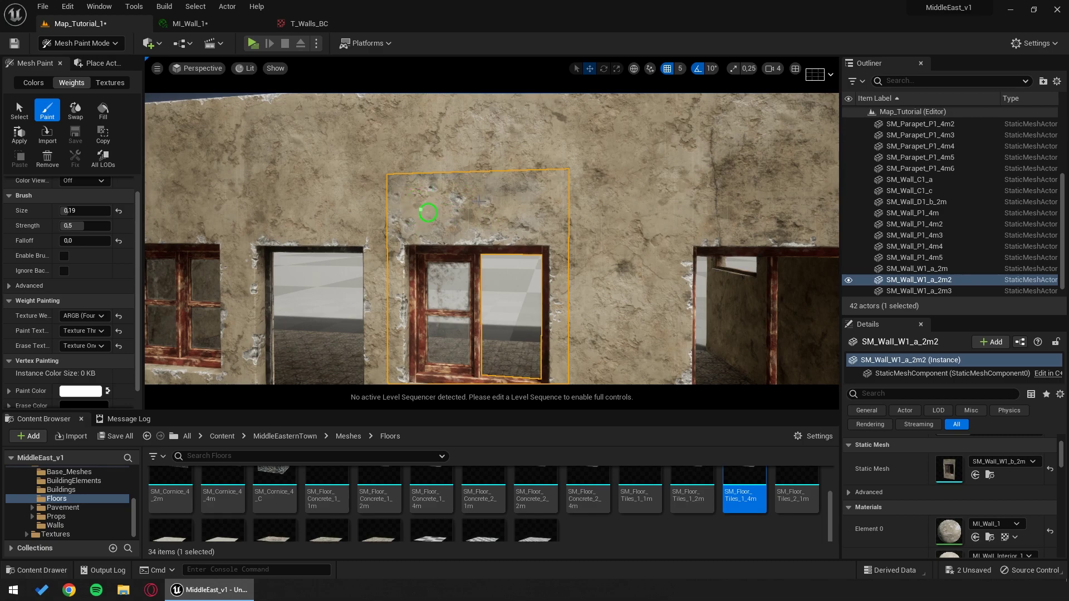
left_click_drag(548, 189, 517, 220)
right_click_drag(493, 145, 515, 139)
Step: Set the brush size to 0.55 and paint the facade's second parapet with Texture Three, followed by Texture Four
left_click_drag(75, 211, 94, 211)
right_click_drag(470, 170, 453, 206)
key("Escape")
left_click(473, 122)
right_click_drag(473, 123, 508, 205)
mouse_move(508, 205)
left_mouse_down()
mouse_move(513, 186)
mouse_move(384, 177)
left_mouse_up()
right_click_drag(534, 207, 504, 220)
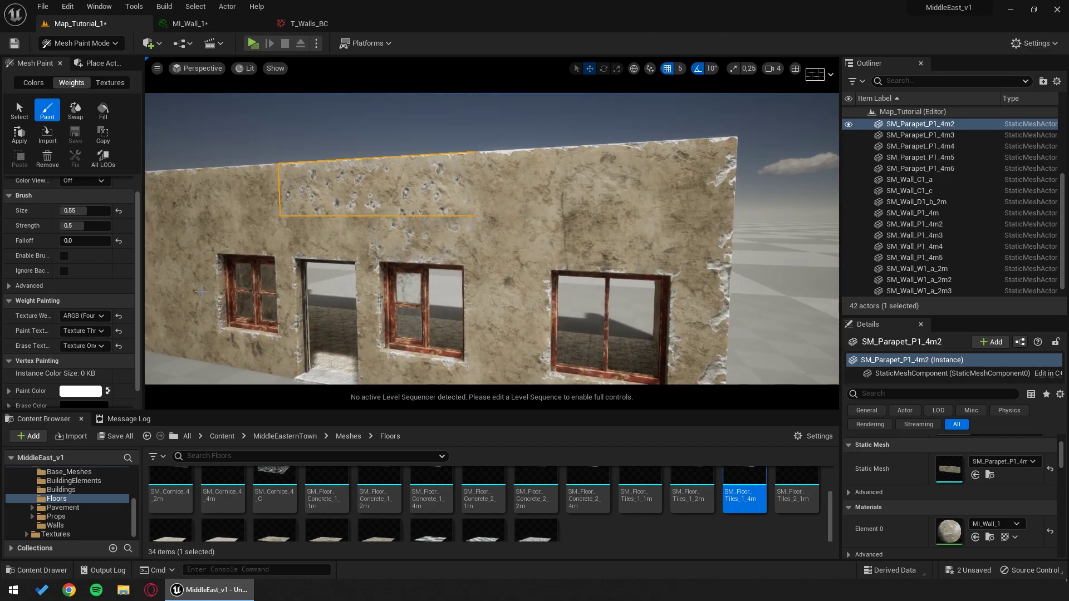
left_click(72, 334)
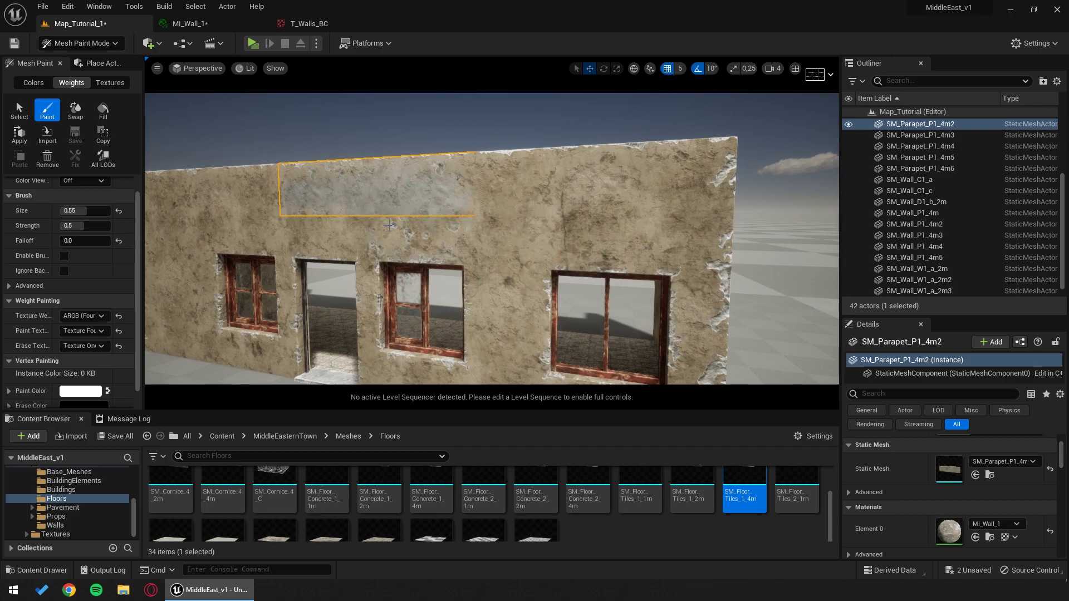
Step: Undo the paint strokes on the parapet and window wall, and return to Selection mode
key("ctrl+z")
key("ctrl+z")
key("ctrl+z")
key("ctrl+z")
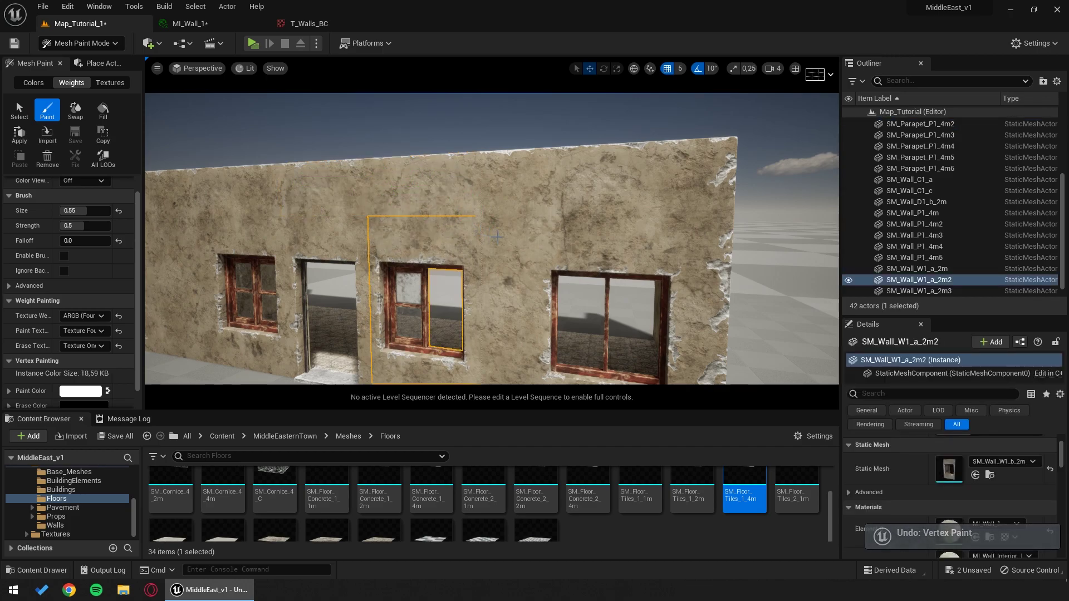
key("ctrl+z")
left_click(100, 43)
left_click(99, 60)
Step: Select all the wall, parapet and floor tile meshes that make up the building
key("s")
right_click_drag(423, 223, 398, 279)
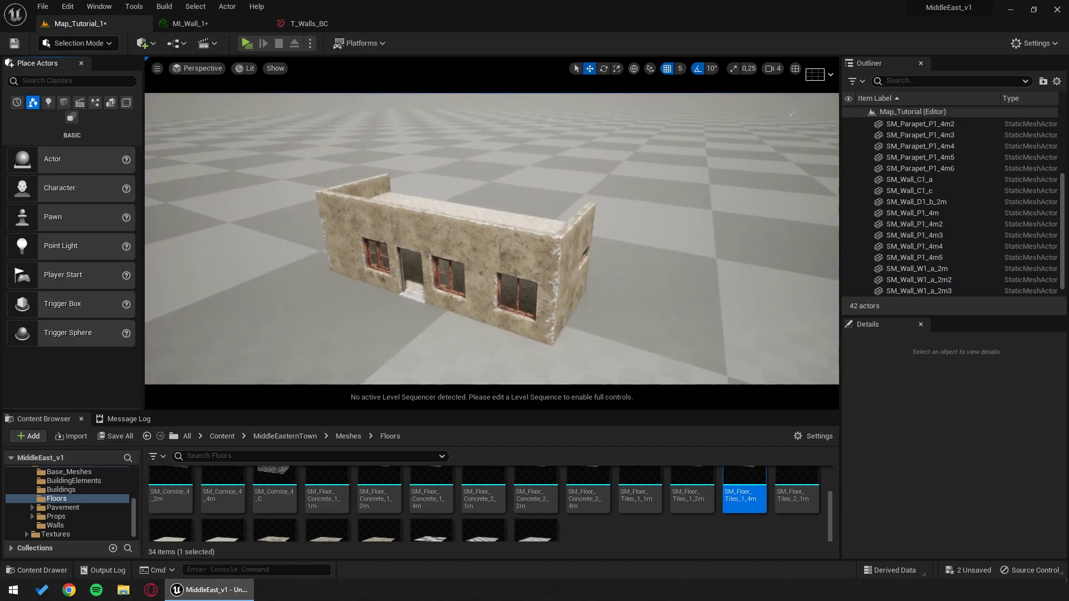
right_click_drag(314, 178, 315, 195)
left_click_drag(641, 366, 640, 367)
right_click_drag(445, 312, 394, 275)
key("w")
key("a")
right_click_drag(424, 210, 567, 245)
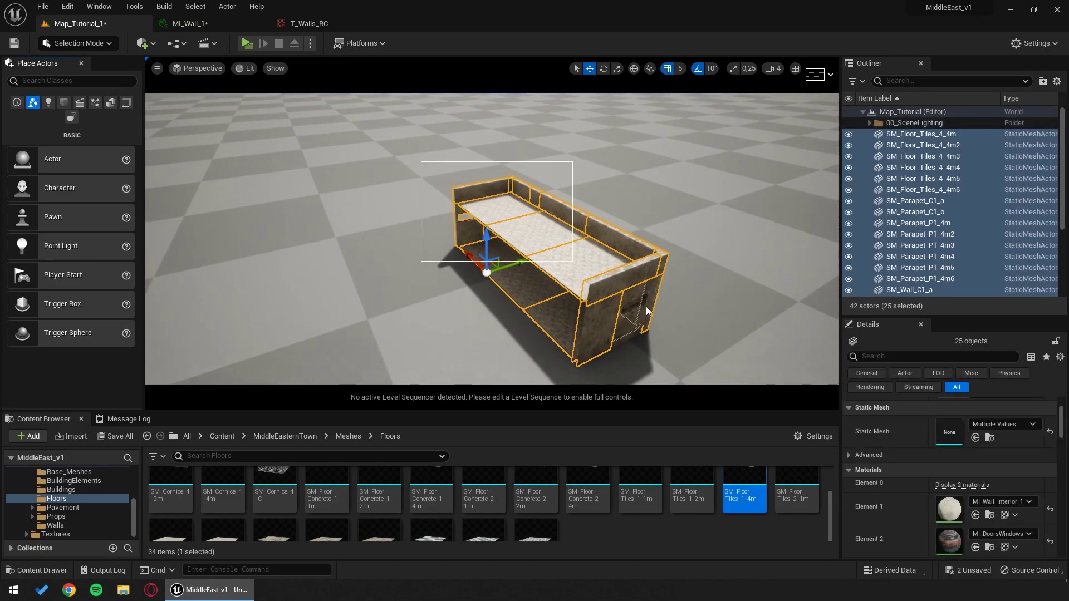
left_click_drag(700, 387, 700, 387)
right_click_drag(700, 386, 701, 141)
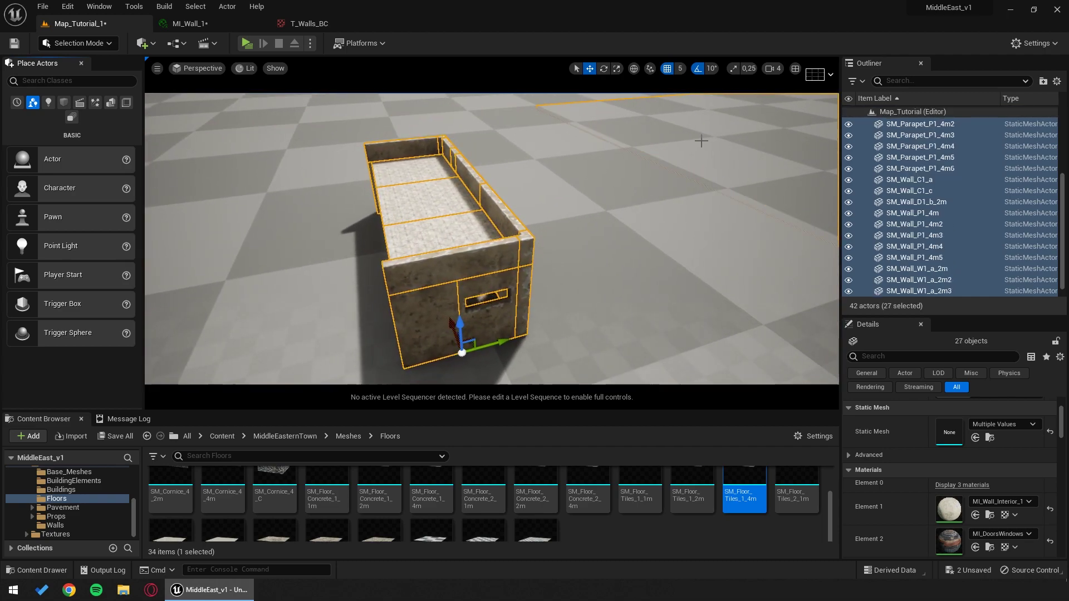
right_click_drag(616, 270, 479, 206)
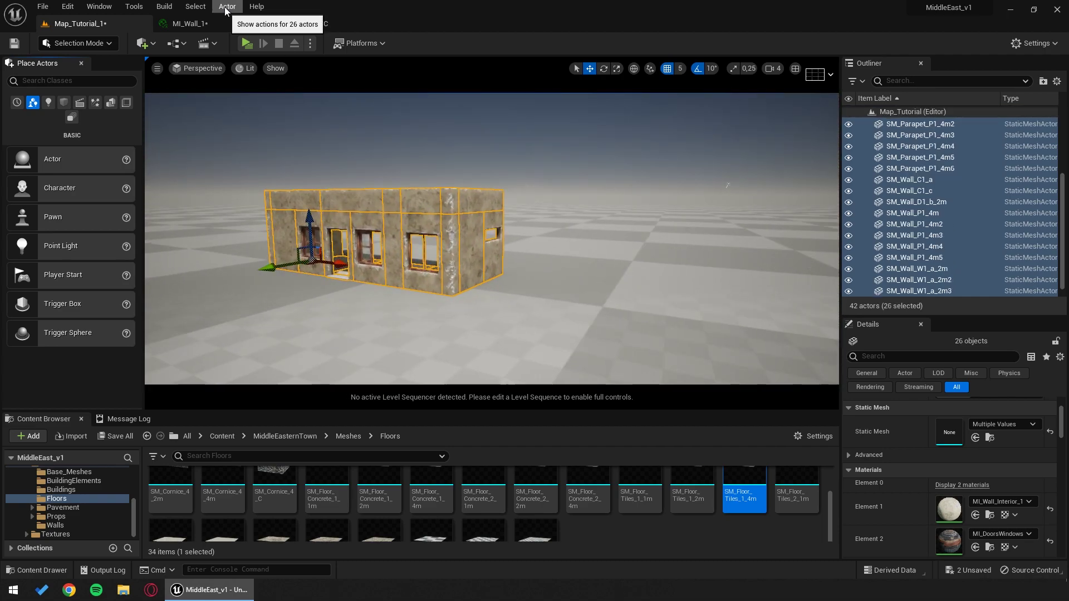
Step: Merge the 26 selected actors into one static mesh in the MiddleEasternTown folder, with Bake Vertex Data to Mesh disabled
left_click(227, 7)
left_click(440, 335)
scroll(737, 321, "down", 5)
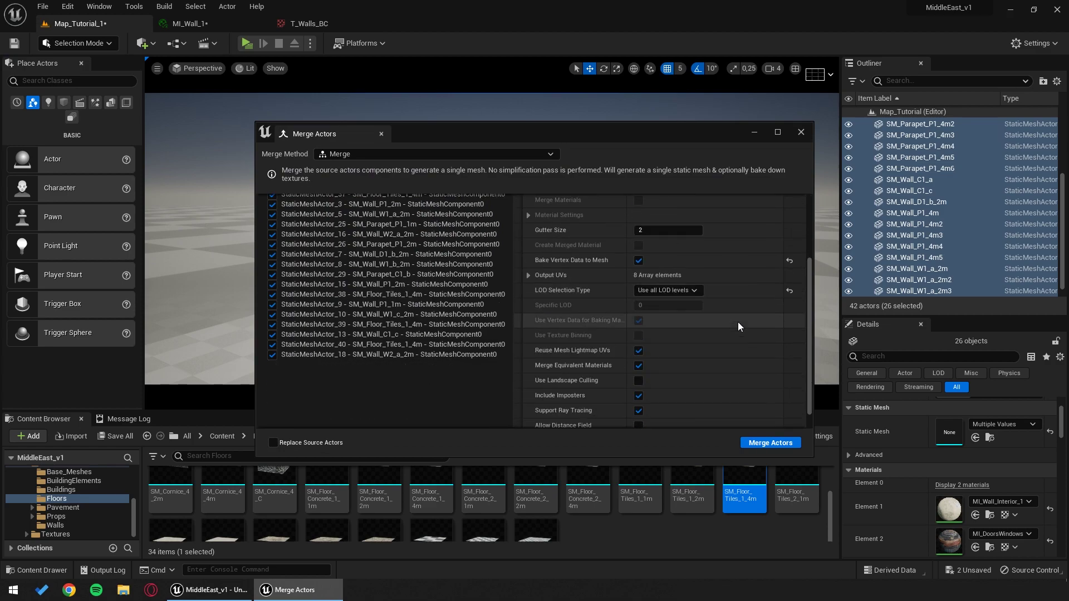
scroll(739, 323, "up", 3)
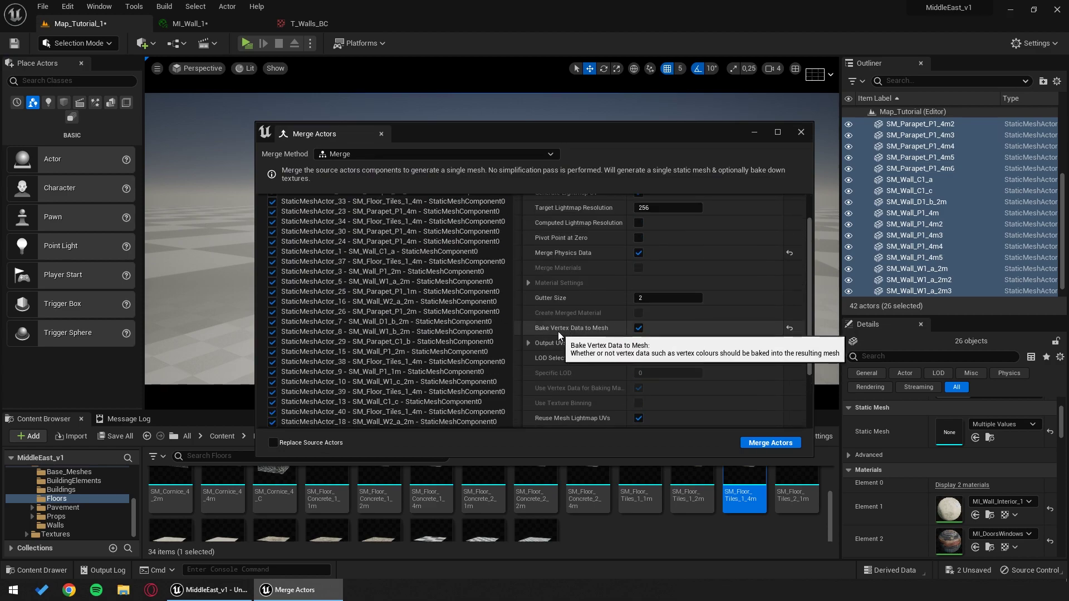
left_click(771, 442)
left_click(783, 466)
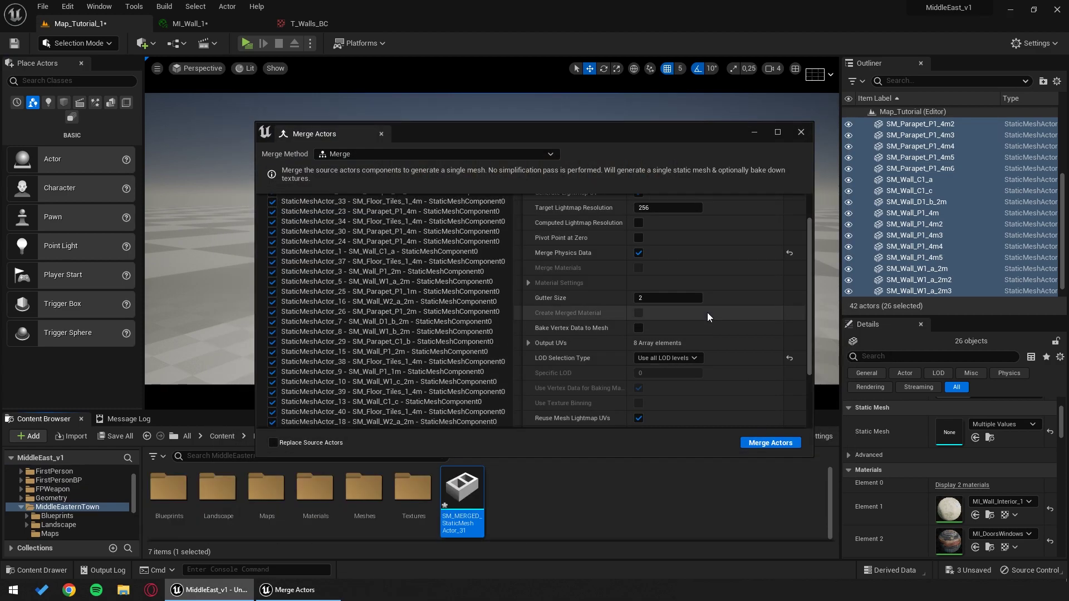
Step: Save all modified assets and place the merged building mesh in the level beside the modular building
key("ctrl+shift+s")
key("Escape")
right_click_drag(566, 310, 610, 320)
left_click_drag(462, 490, 520, 185)
key("Escape")
right_click_drag(520, 185, 601, 192)
key("w")
key("s")
left_click(520, 185)
Step: Switch to Mesh Paint mode, reduce the brush size and weight-paint dark staining around the merged facade's large window
left_click(86, 43)
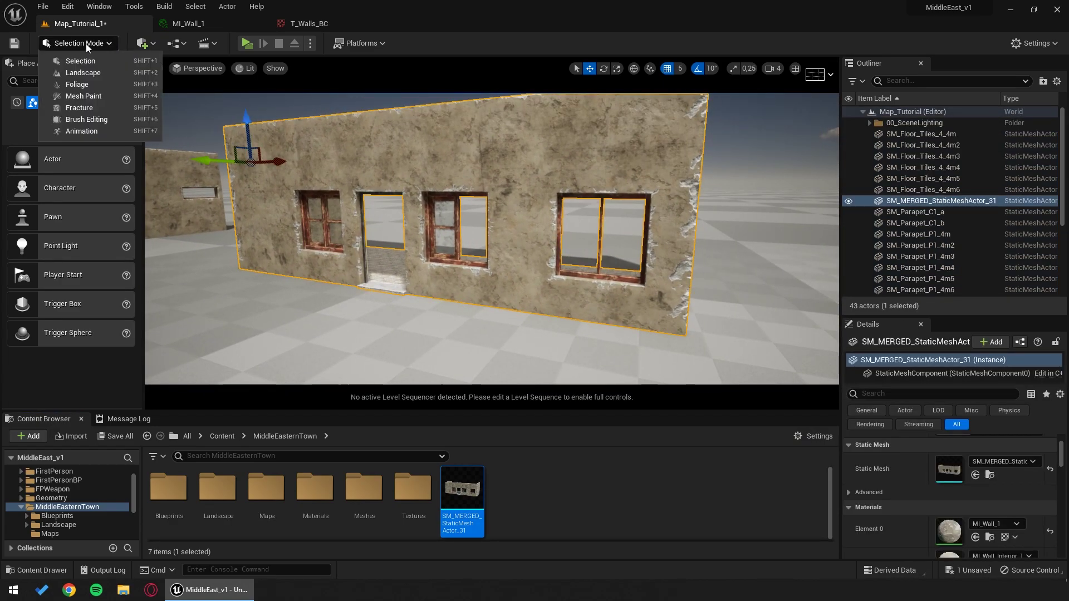
left_click(91, 97)
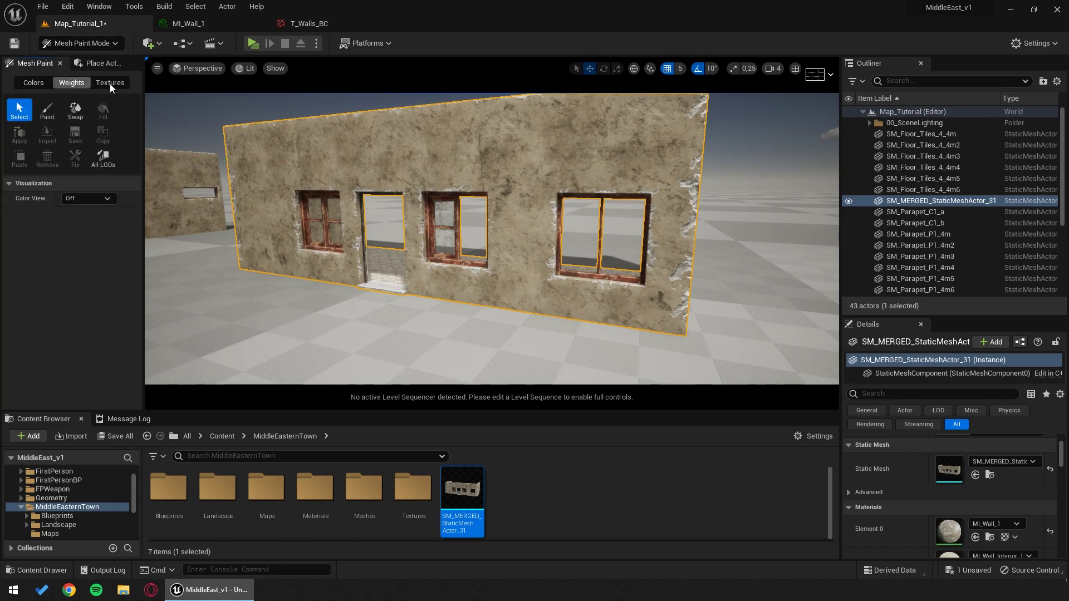
left_click(47, 113)
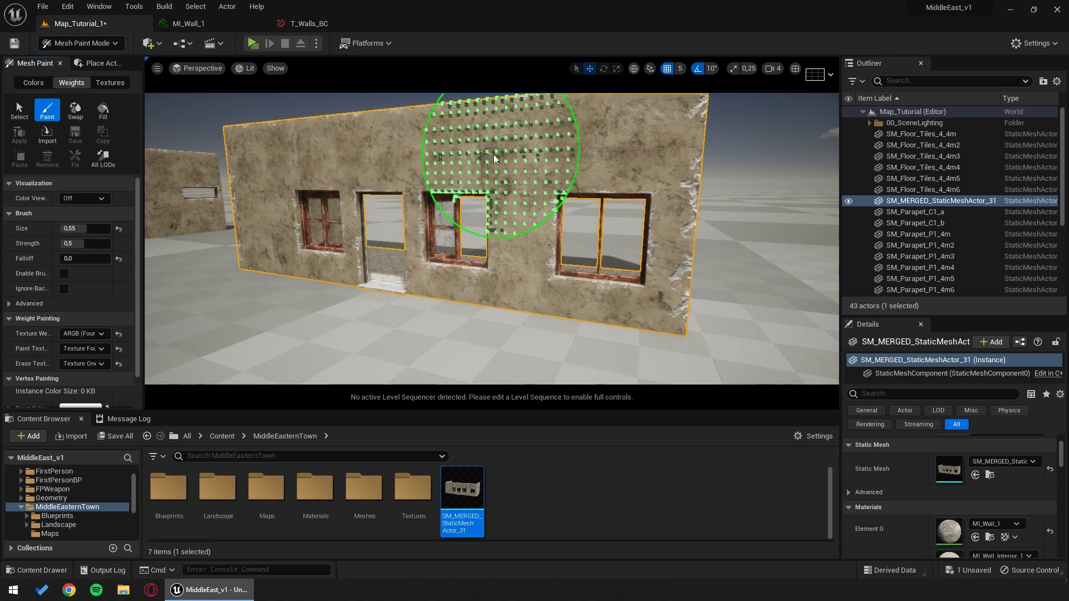
left_click_drag(85, 228, 68, 228)
left_click(83, 349)
left_click(83, 372)
mouse_move(492, 135)
left_mouse_down()
mouse_move(537, 208)
mouse_move(665, 240)
left_mouse_up()
Step: Set the brush size to 0.14 and paint Texture Three bullet marks on the merged facade
left_click(84, 348)
left_click(83, 381)
left_click_drag(71, 227, 67, 227)
mouse_move(601, 201)
left_mouse_down()
mouse_move(420, 203)
mouse_move(618, 240)
left_mouse_up()
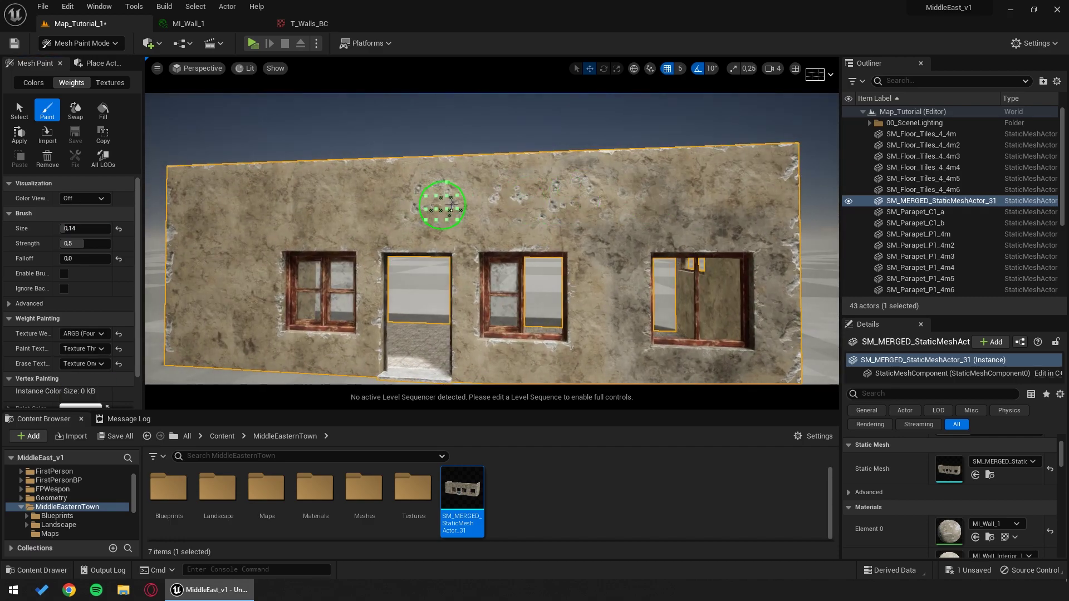
Step: Paint a light grey plaster patch at the far end of the merged facade and return to Selection mode
left_click(83, 348)
left_click(83, 393)
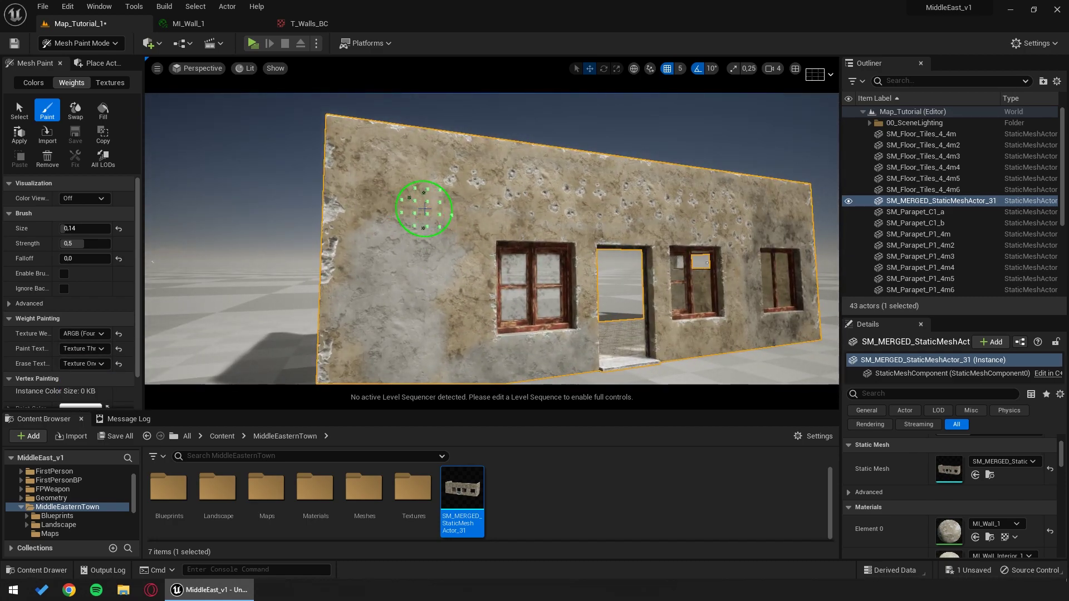
key("shift+1")
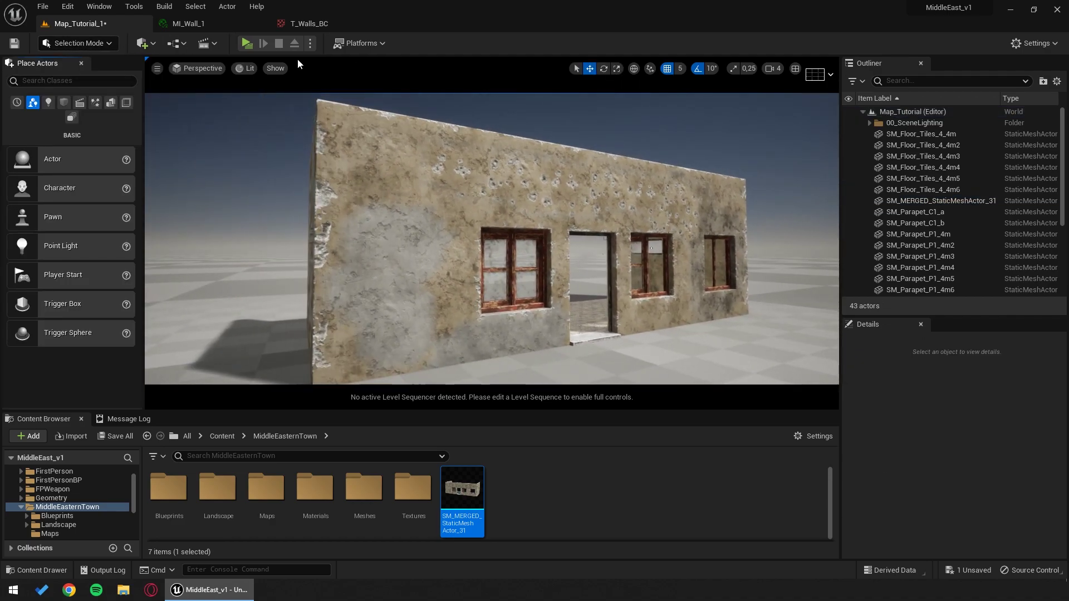
Step: Examine the merged and modular buildings in the Shader Complexity & Quads view and return to the Lit view
left_click(243, 67)
mouse_move(302, 206)
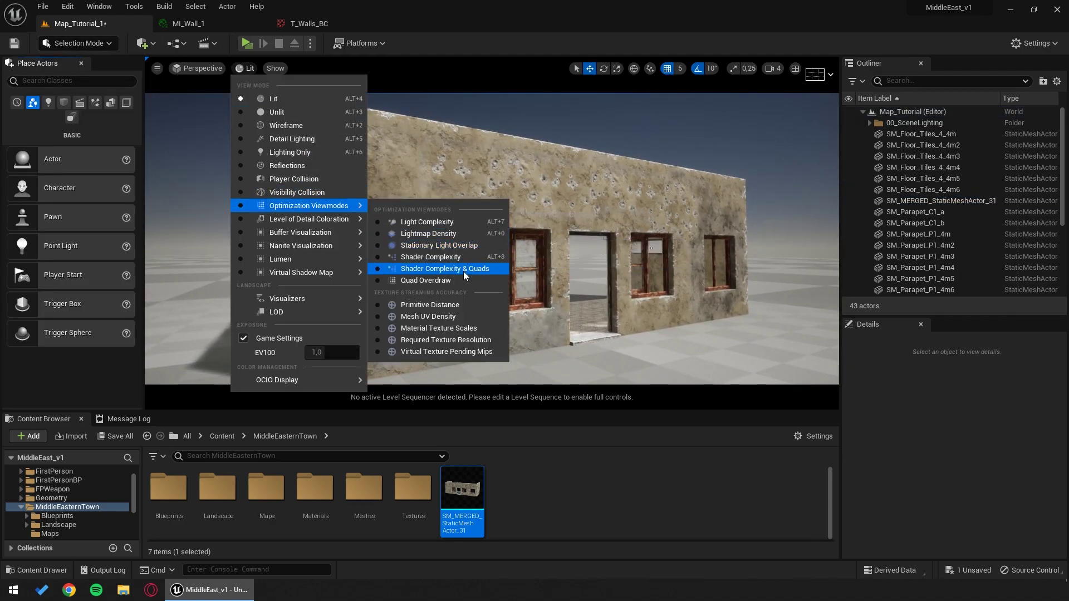
left_click(436, 273)
scroll(492, 239, "down", 5)
right_click_drag(492, 239, 328, 234)
key("d")
left_click_drag(492, 239, 491, 239, "alt")
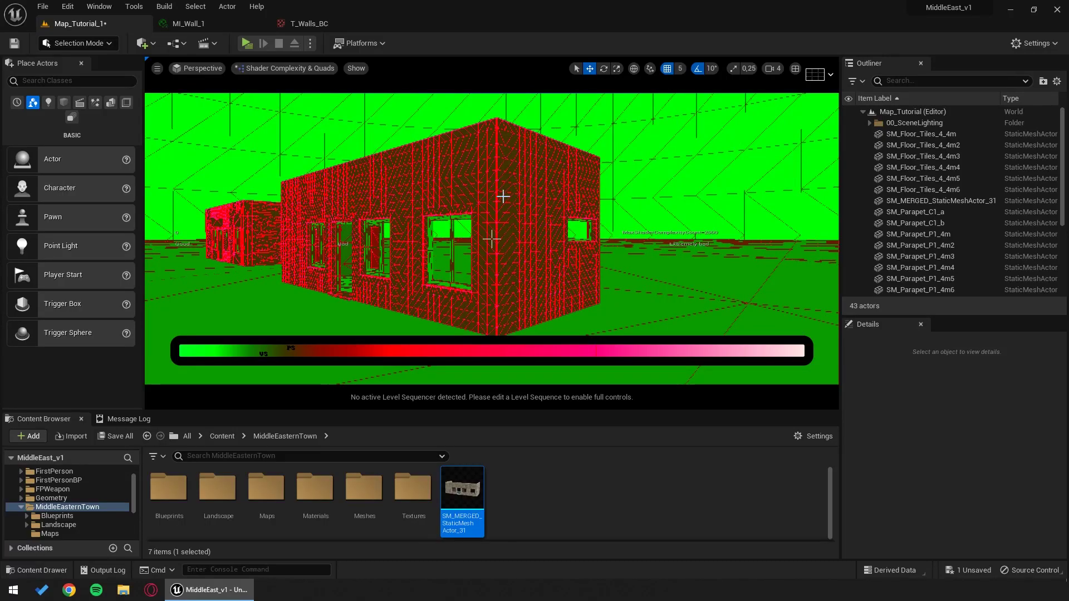
left_click(284, 69)
left_click(280, 101)
Step: Select the painted merged building in the level
right_click_drag(470, 211, 510, 202)
key("a")
left_click(471, 211)
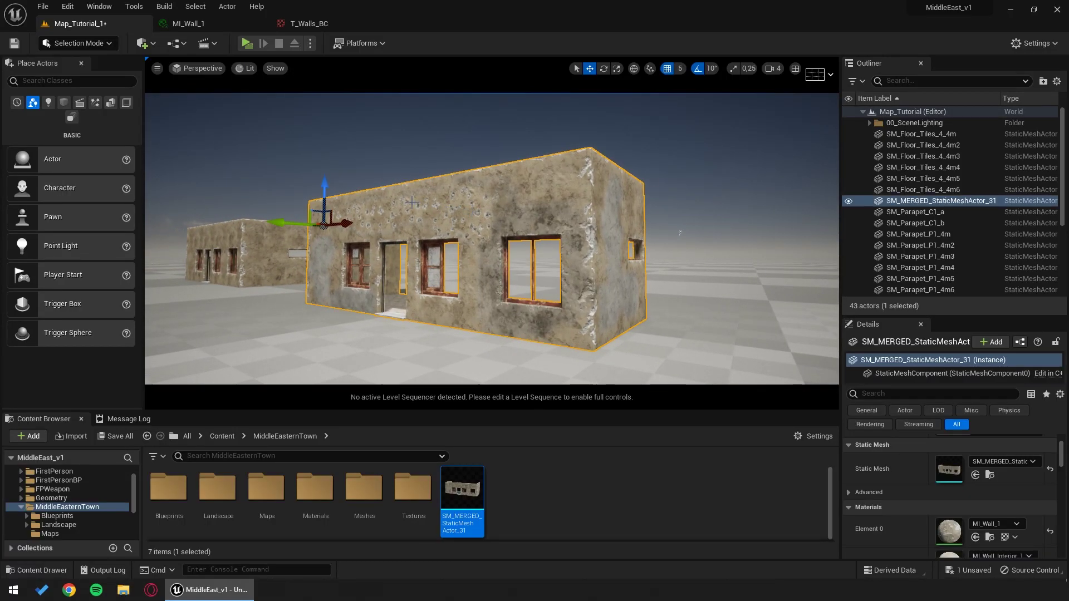
left_click(227, 6)
mouse_move(294, 304)
mouse_move(301, 278)
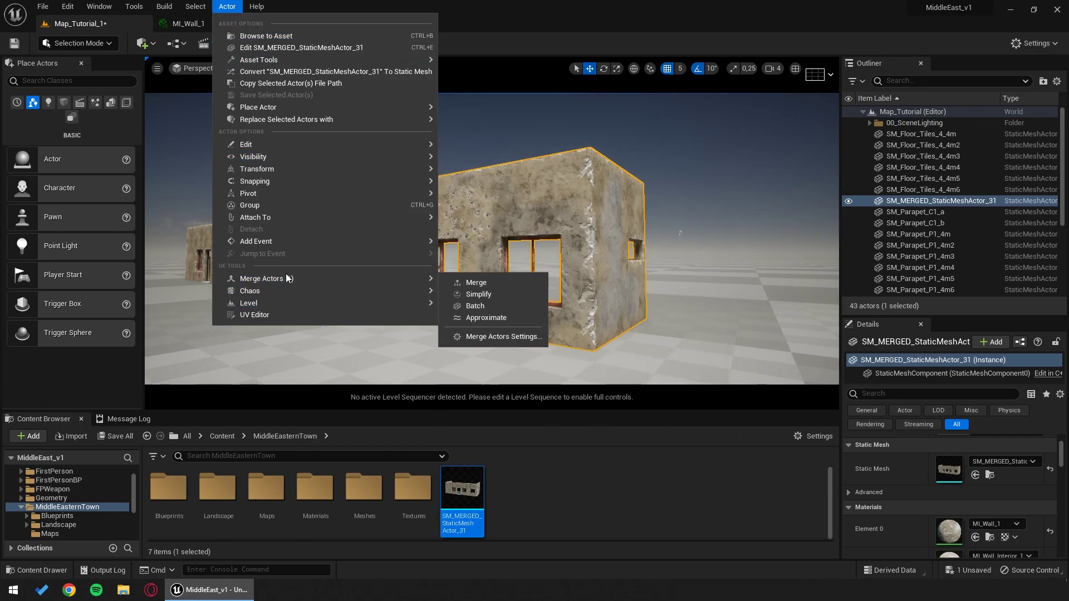
left_click(476, 282)
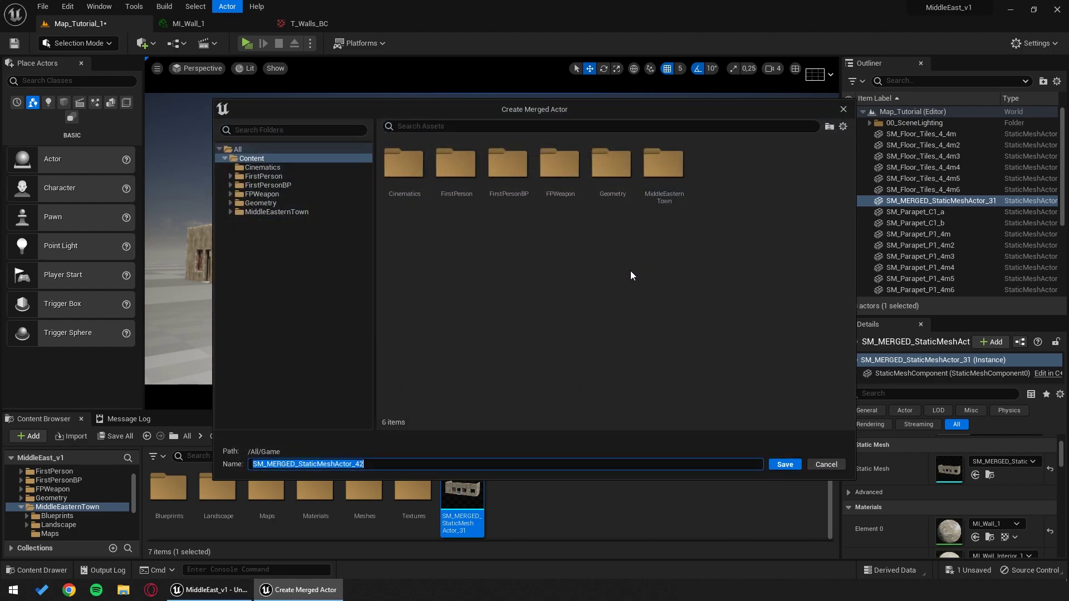
left_click(826, 464)
Step: Open the Merge Actors settings for the painted building and enable Bake Vertex Data to Mesh
left_click(227, 6)
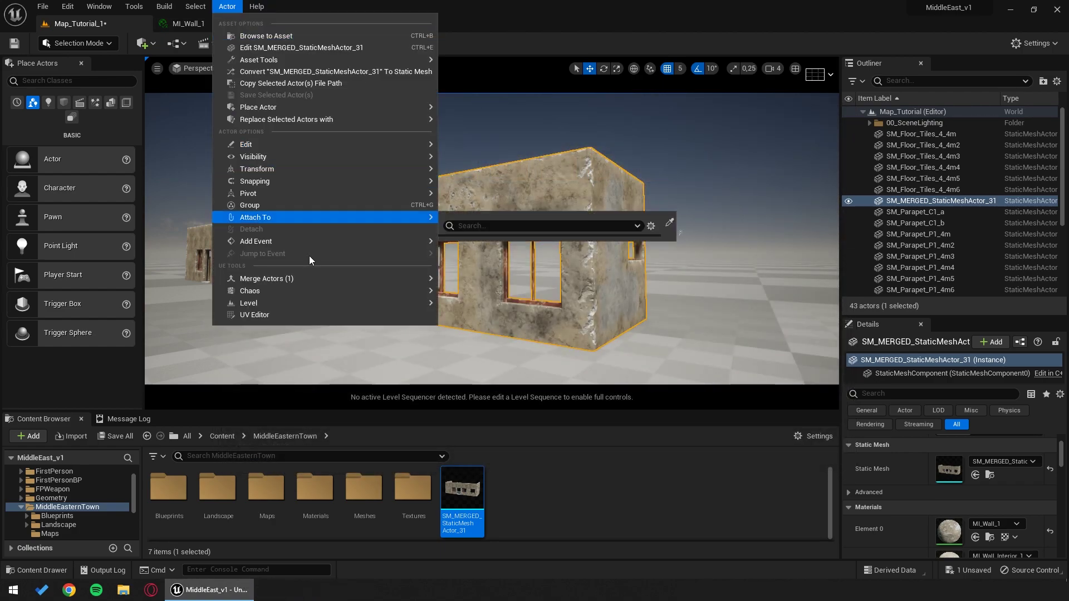
mouse_move(390, 279)
left_click(479, 336)
scroll(646, 313, "down", 3)
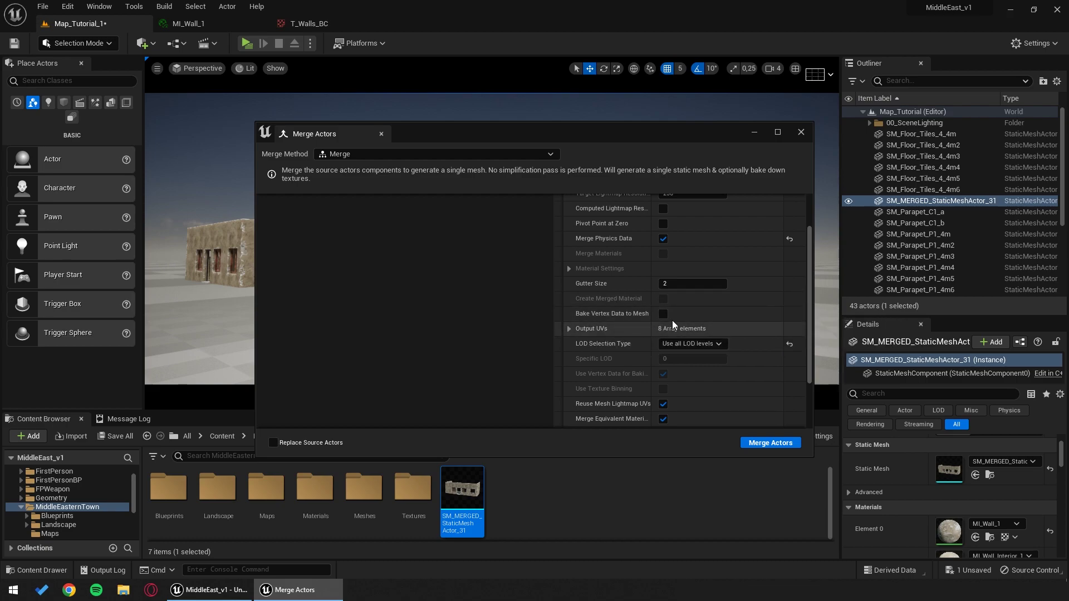
left_click(663, 314)
scroll(733, 361, "down", 3)
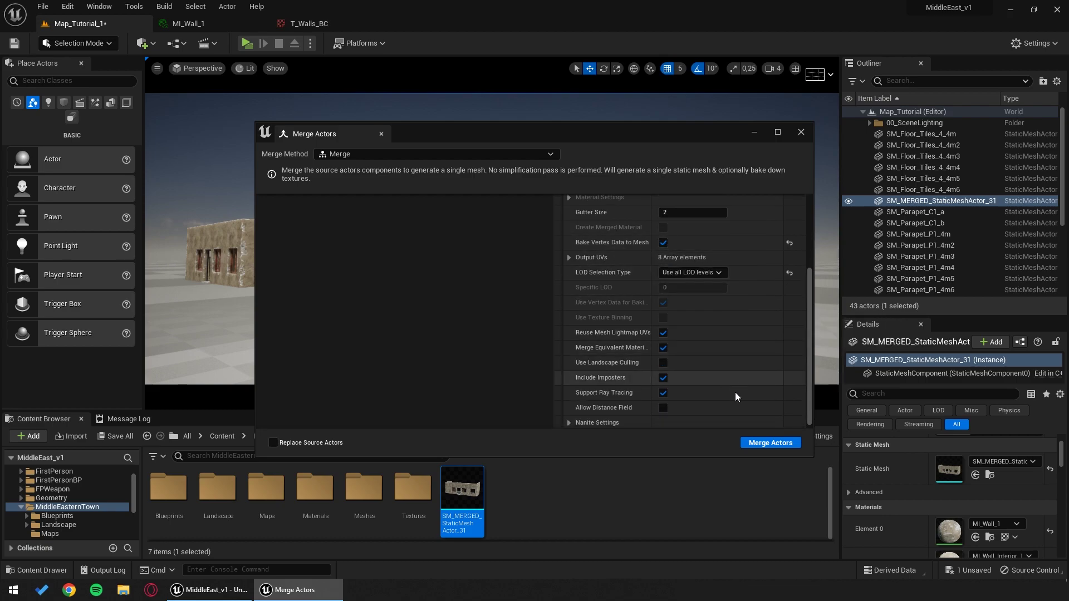
Step: Merge the painted building, overwriting the existing SM_MERGED_StaticMeshActor_31 mesh in the MiddleEasternTown folder
left_click(769, 443)
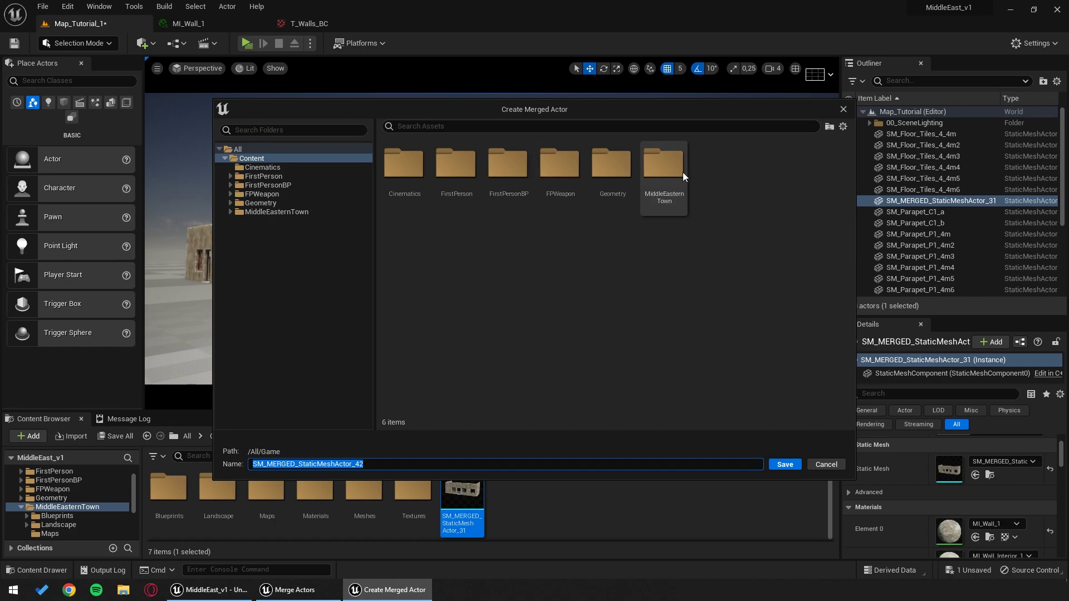
double_click(664, 167)
left_click(716, 174)
left_click(785, 465)
left_click(606, 315)
left_click(802, 130)
Step: Replace the painted building in the level with the newly merged mesh, saving the map
key("Delete")
key("ctrl+s")
left_click_drag(470, 495, 423, 217)
scroll(287, 152, "up", 6)
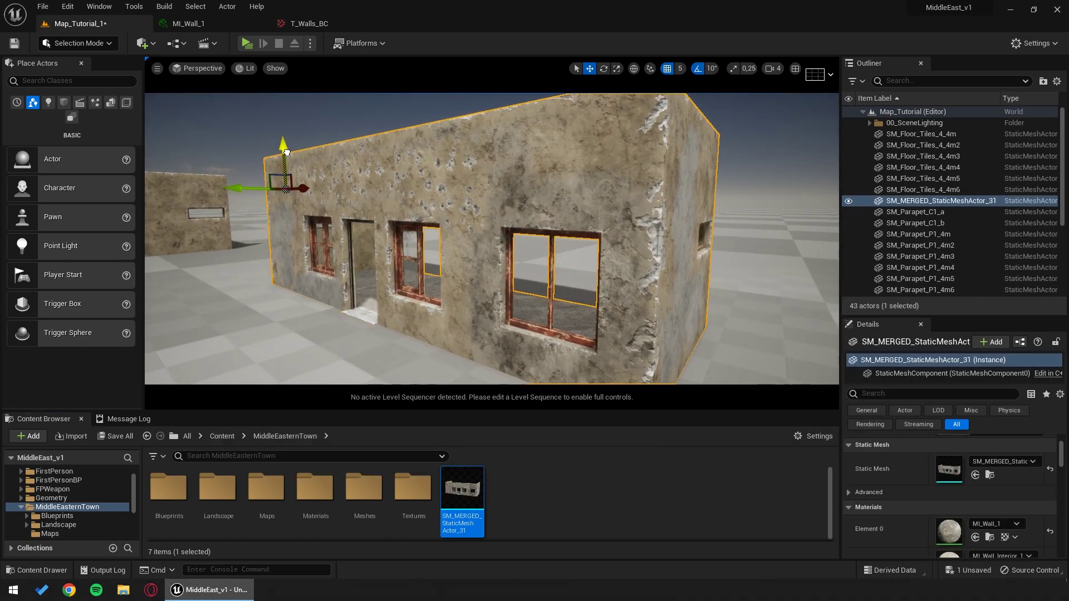
Step: Deselect the building and open the merged static mesh asset to inspect it
key("Escape")
key("a")
right_click_drag(501, 359, 590, 359)
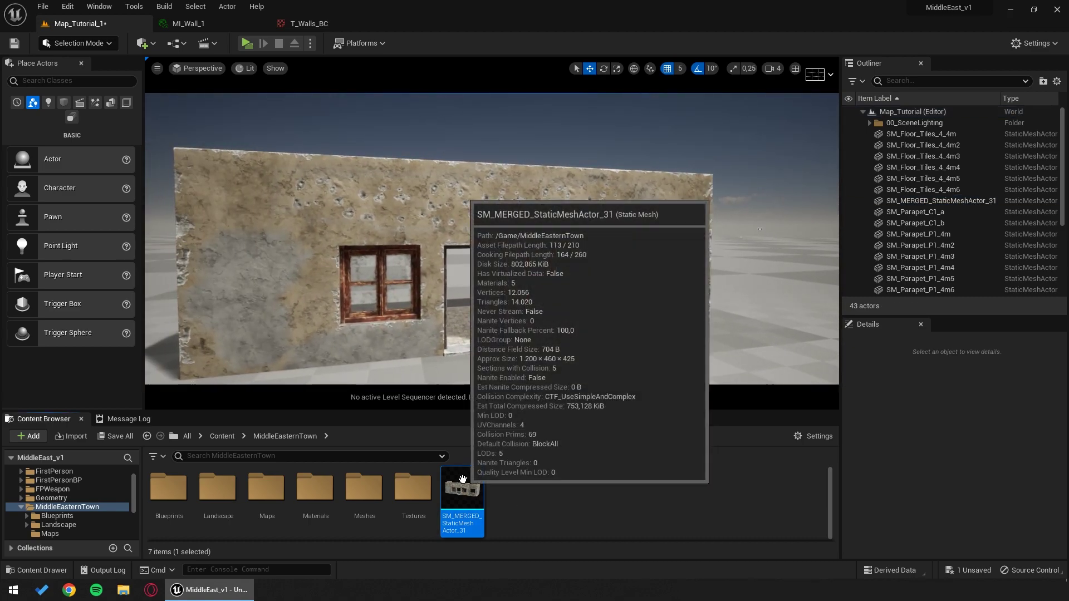
double_click(462, 484)
left_click_drag(126, 29, 427, 23)
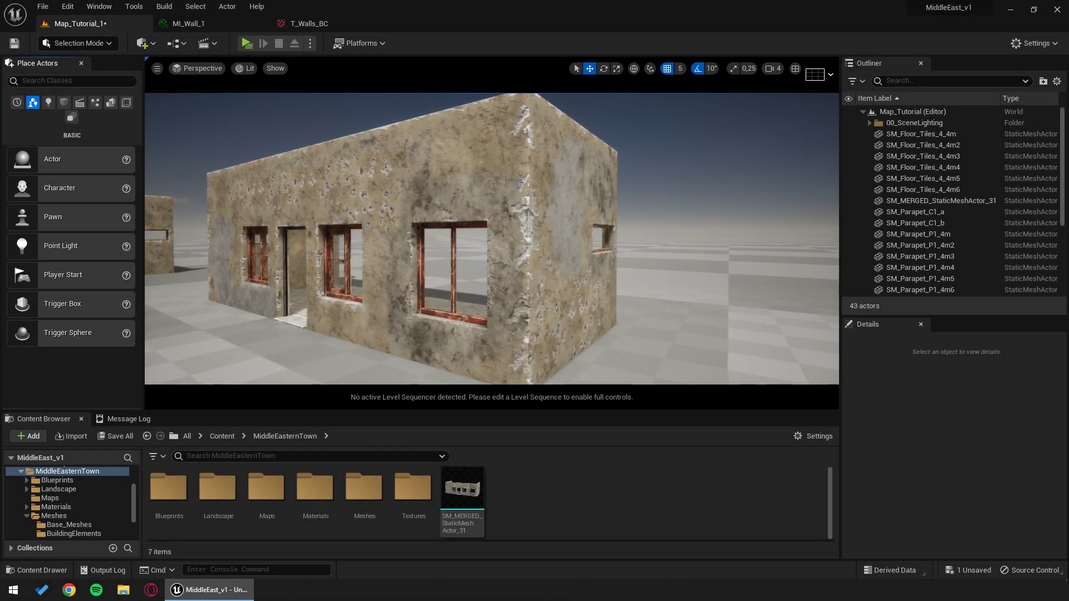
Step: Examine the damaged plaster edges around the windows, doorway and corner of the merged building up close
key("w")
right_click_drag(501, 272, 501, 306)
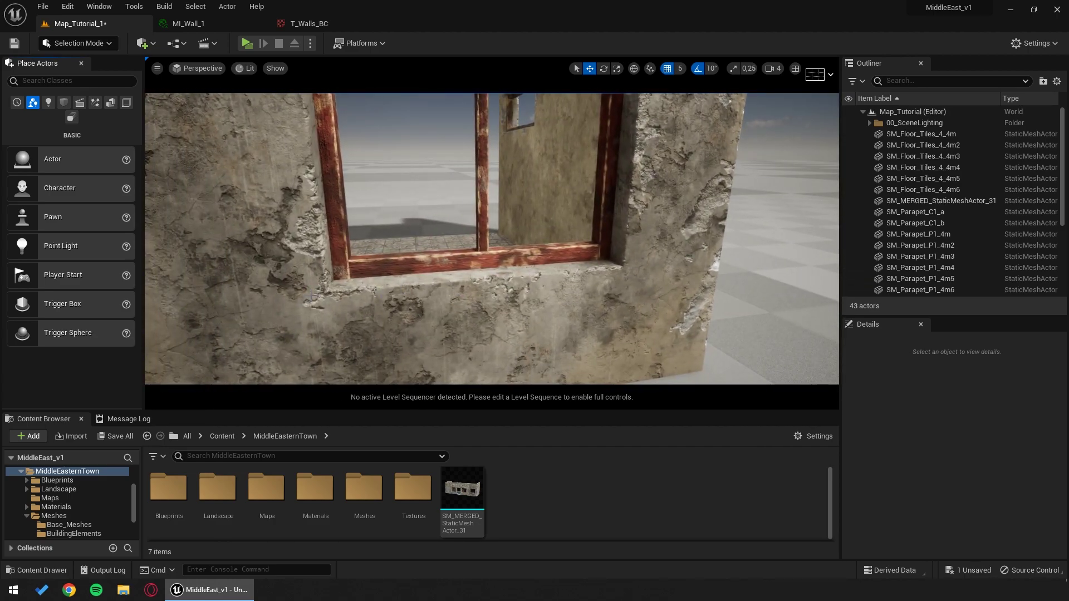
key("s")
right_click_drag(317, 273, 345, 250)
key("a")
key("w")
right_click_drag(482, 139, 512, 143)
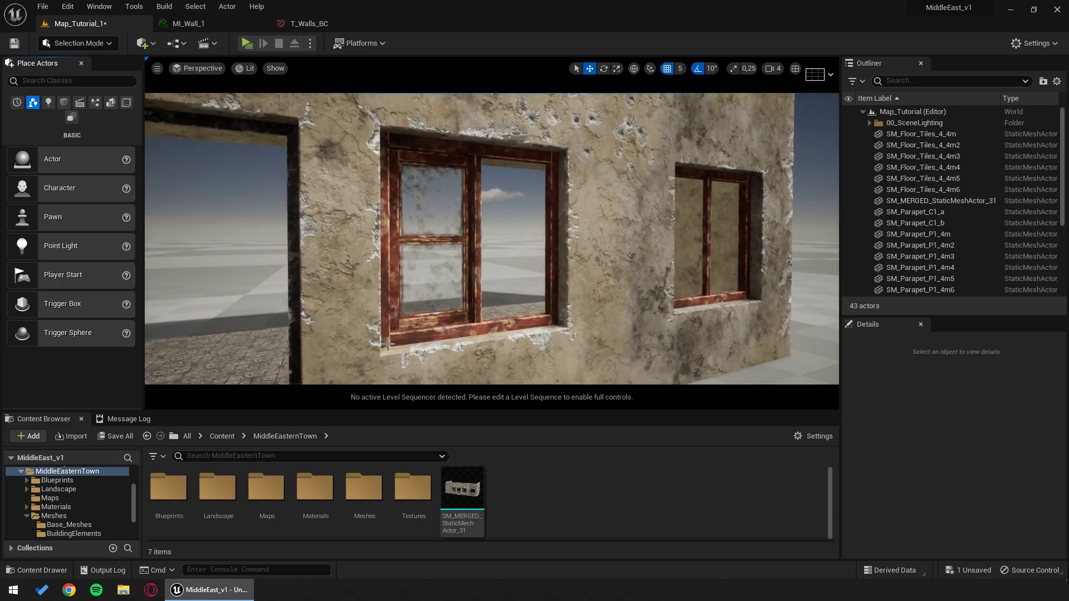
right_click_drag(581, 192, 571, 209)
key("w")
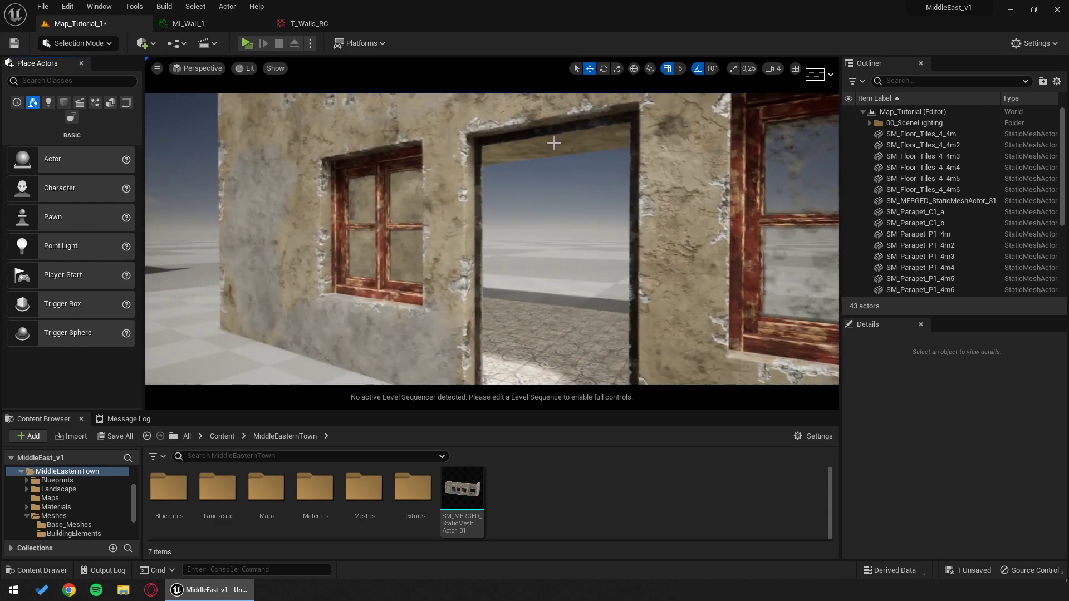
right_click_drag(571, 209, 568, 209)
mouse_move(630, 179)
right_mouse_down()
mouse_move(643, 178)
mouse_move(616, 176)
mouse_move(631, 167)
right_mouse_up()
key("s")
key("d")
Step: Open the merged building's MI_Wall_1 material instance and review its texture and scalar parameters
left_click(588, 192)
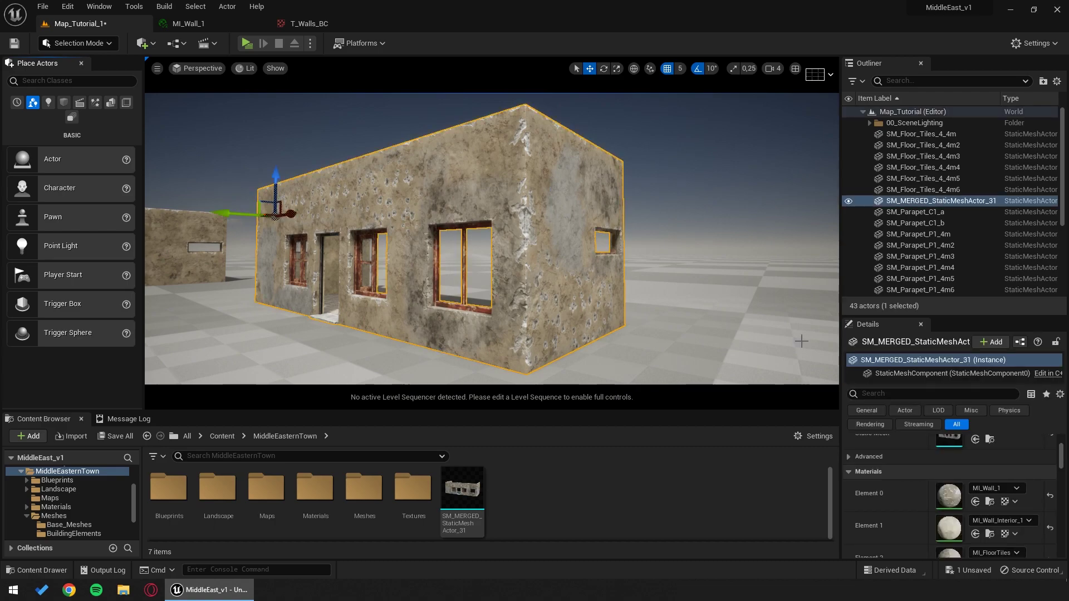
double_click(948, 495)
scroll(569, 295, "down", 3)
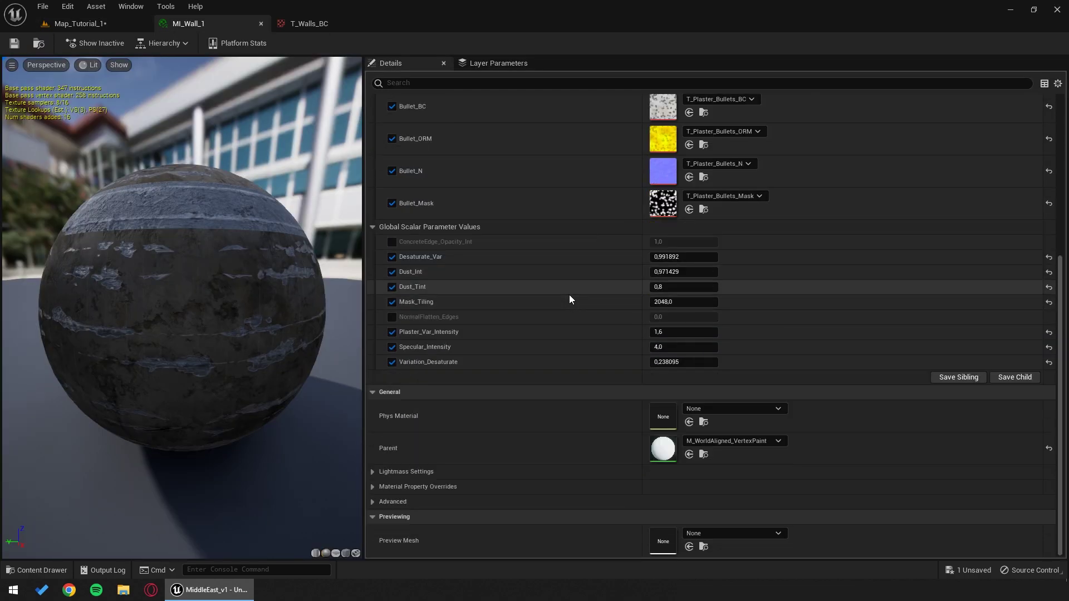
scroll(569, 299, "up", 5)
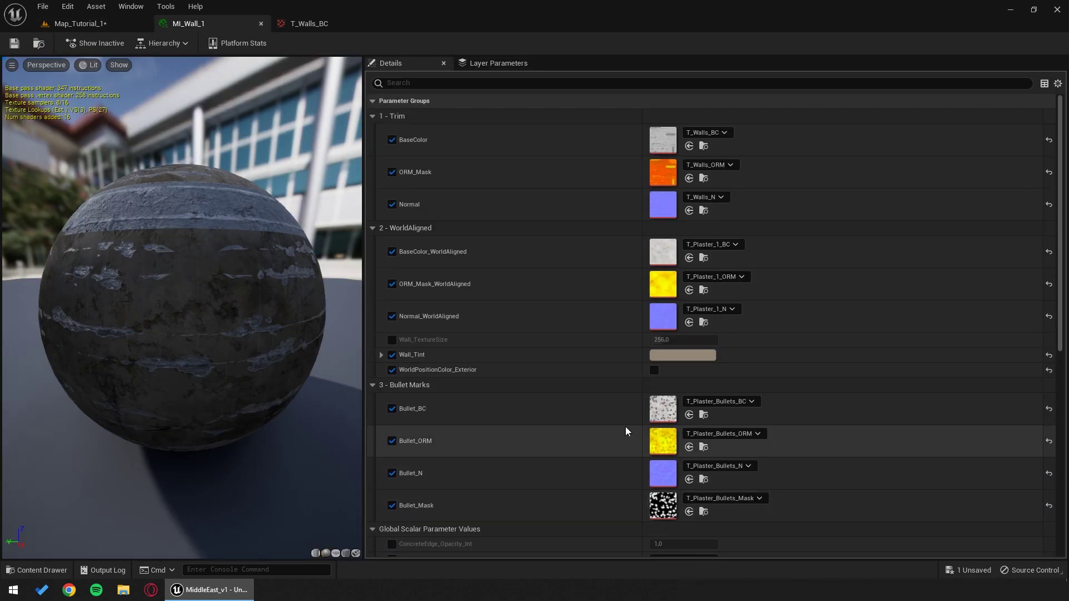
scroll(563, 351, "down", 5)
Step: Open the parent material M_WorldAligned_VertexPaint, compare its Walls_EdgeDamage group with the building, and select the BaseColor node
double_click(662, 483)
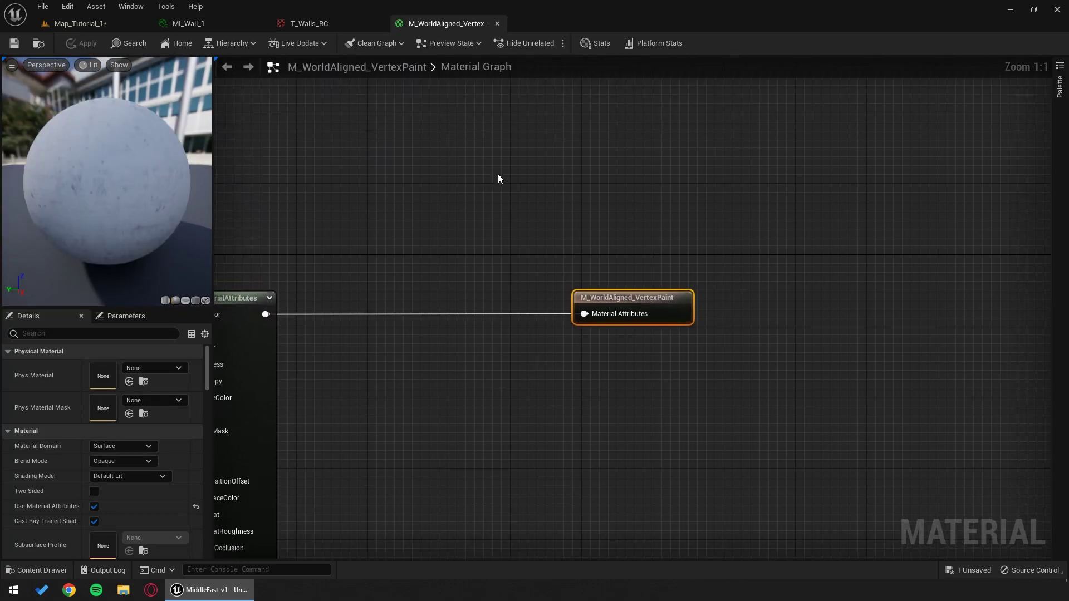
scroll(479, 280, "down", 6)
scroll(471, 288, "up", 4)
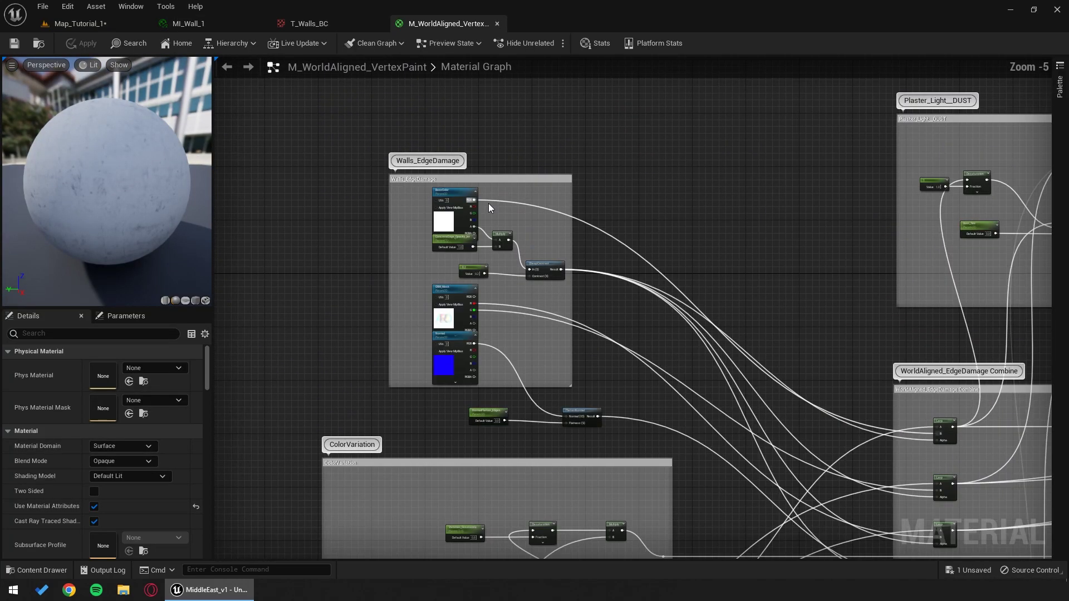
right_click_drag(484, 246, 460, 167)
right_click_drag(369, 144, 364, 149)
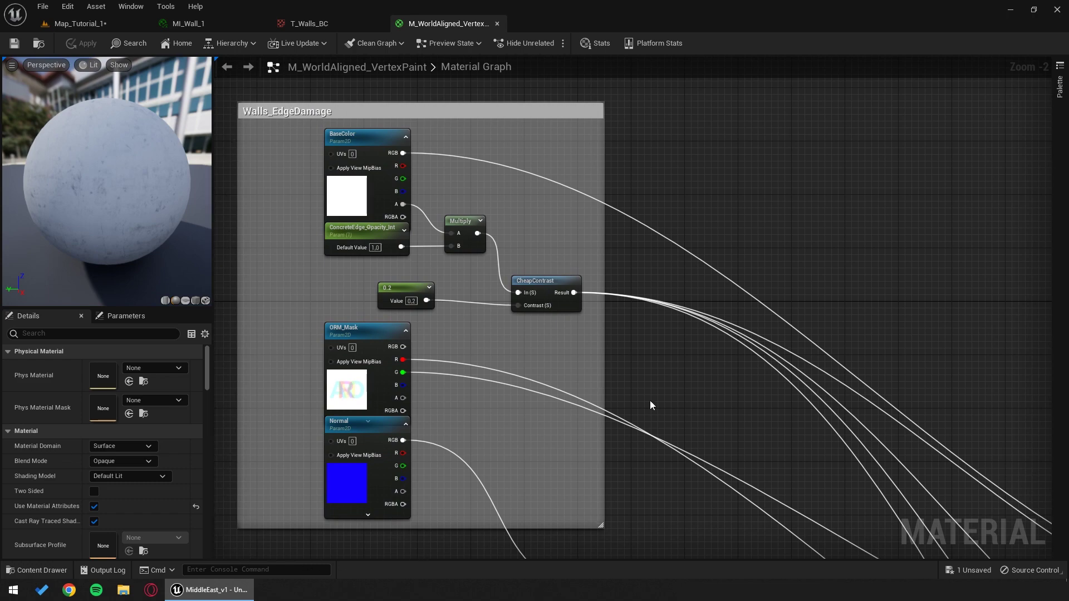
left_click(82, 24)
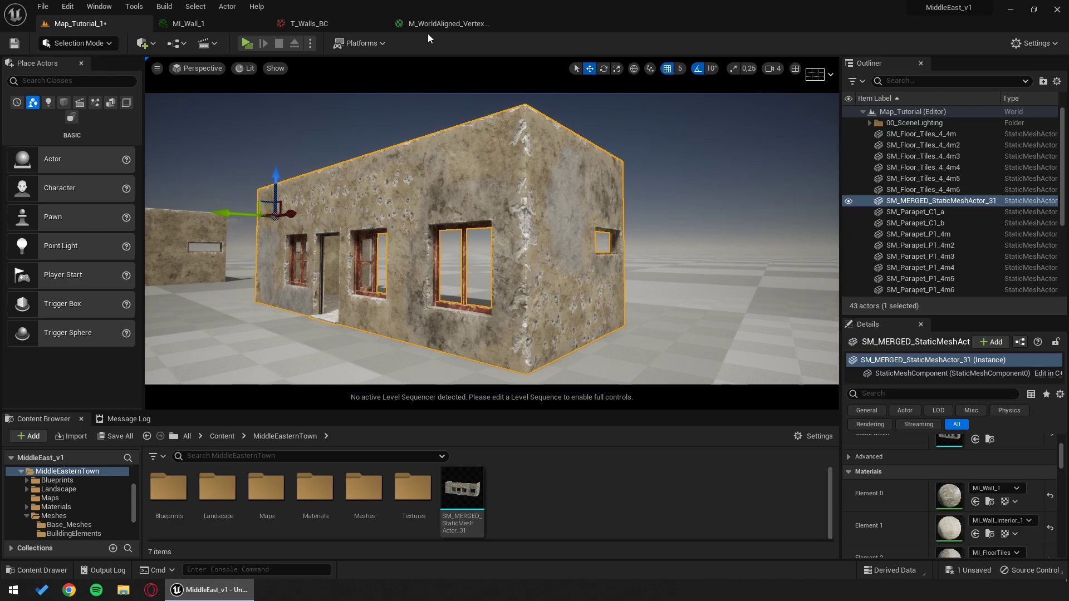
left_click(440, 24)
left_click(348, 186)
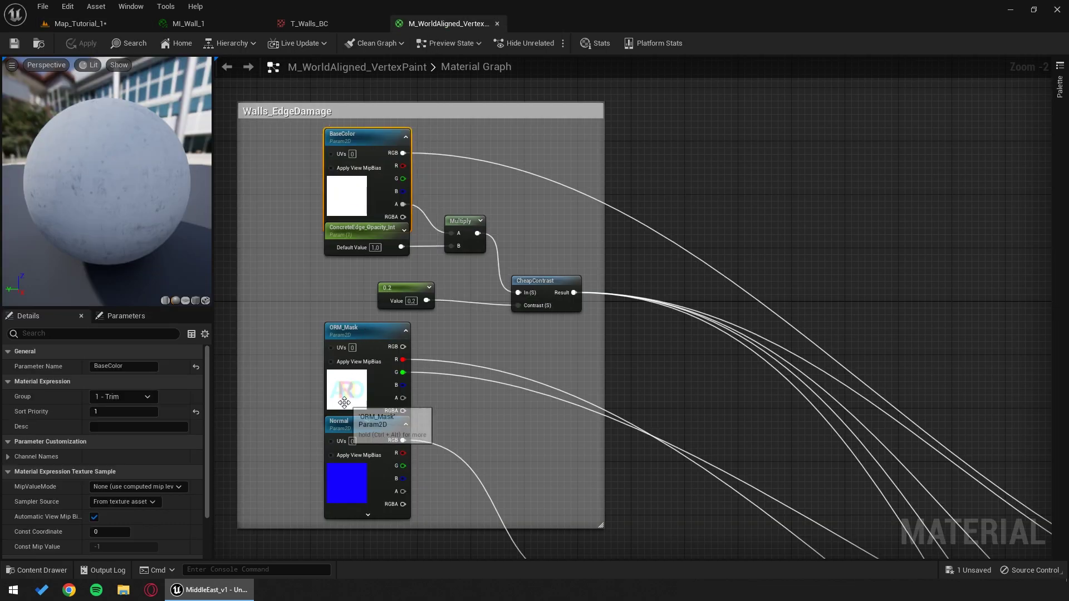
Step: Display only the alpha channel of the T_Walls_BC texture and inspect its edge damage mask
left_click(322, 24)
scroll(457, 253, "down", 7)
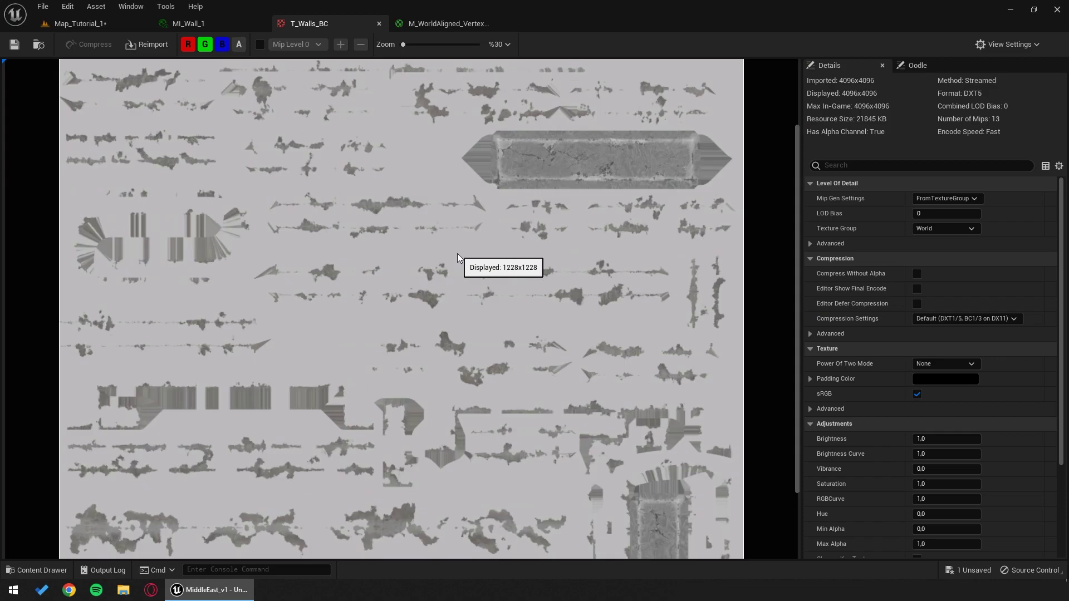
left_click(222, 46)
left_click(205, 45)
left_click(188, 46)
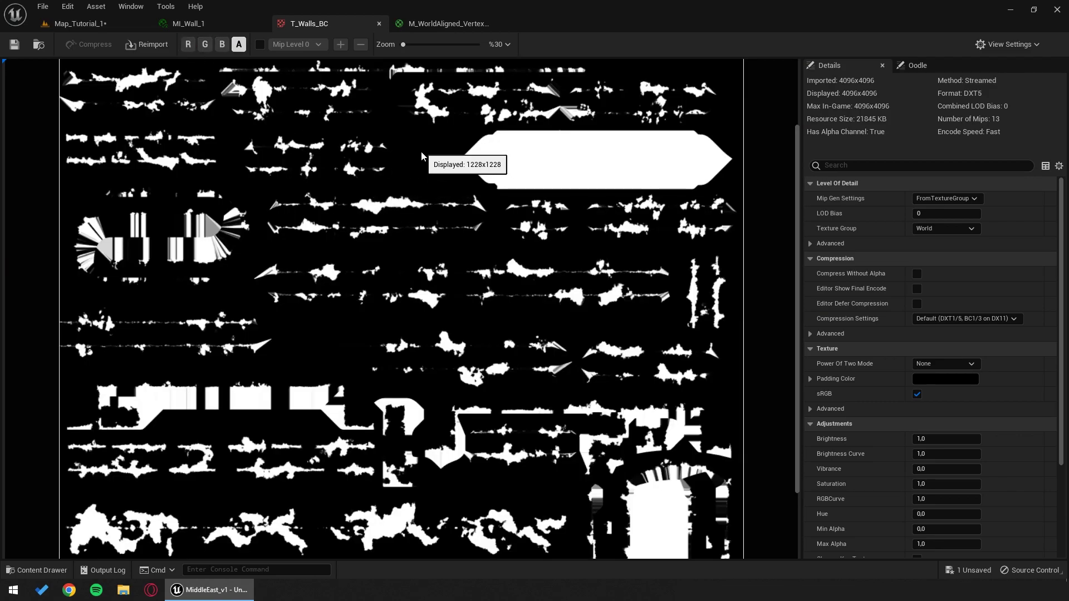
scroll(420, 150, "up", 3)
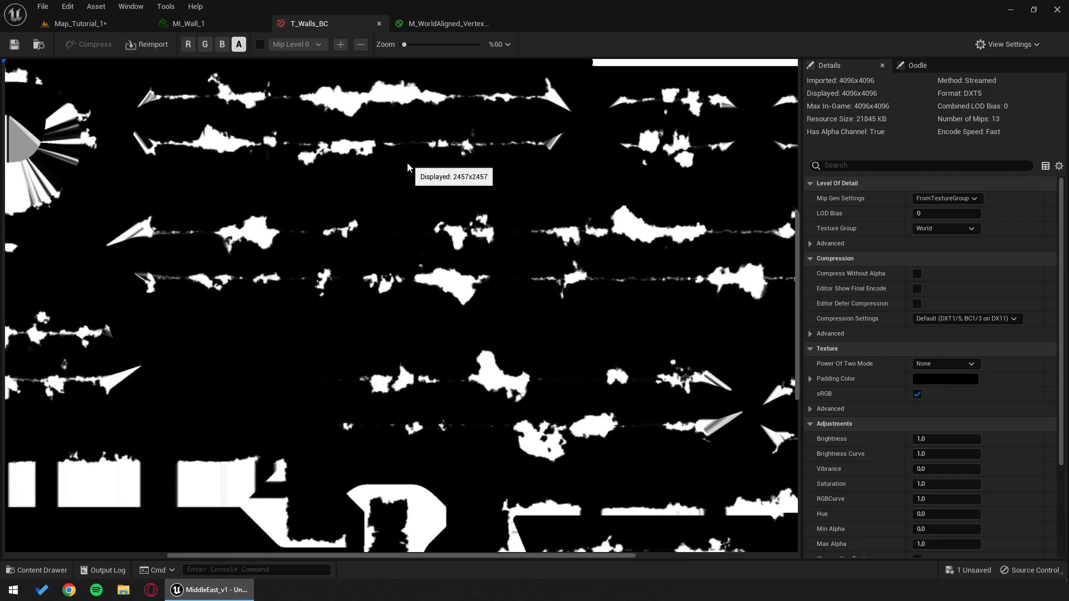
Step: Compare the colour channels of T_Walls_BC with its alpha channel across the damaged edge strips
left_click(221, 44)
left_click(205, 45)
left_click(188, 44)
left_click(239, 45)
scroll(470, 190, "up", 3)
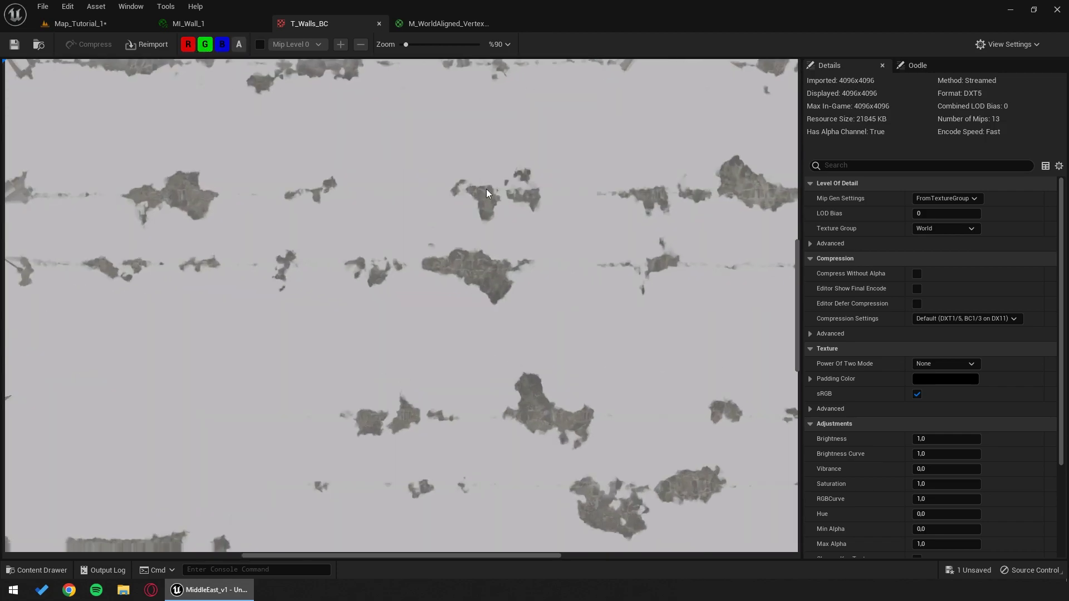
right_click_drag(549, 204, 365, 278)
right_click_drag(550, 182, 359, 316)
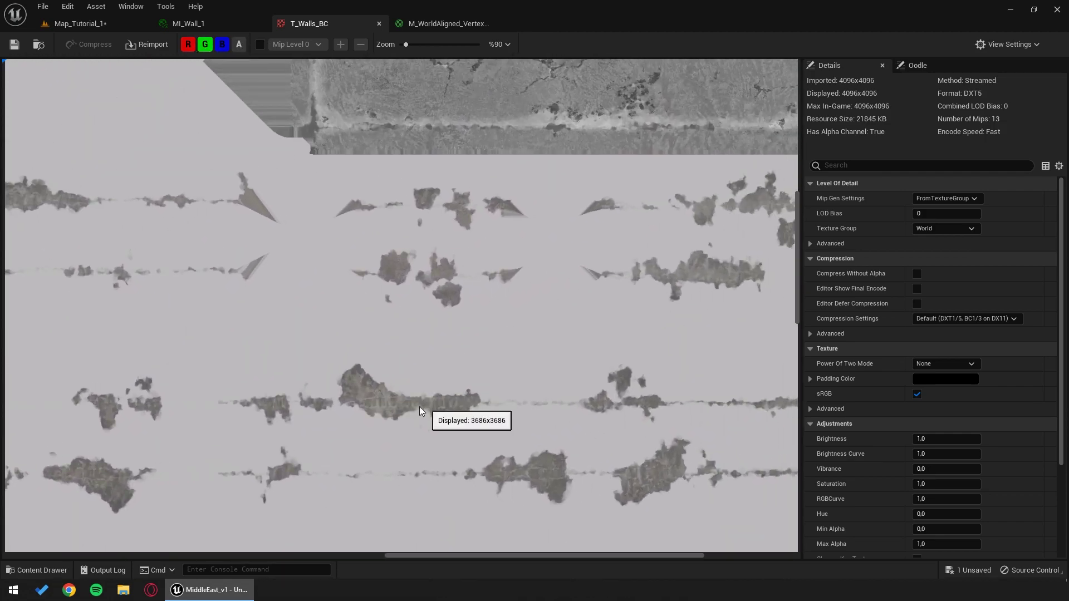
left_click(239, 44)
left_click(222, 45)
left_click(205, 45)
left_click(188, 44)
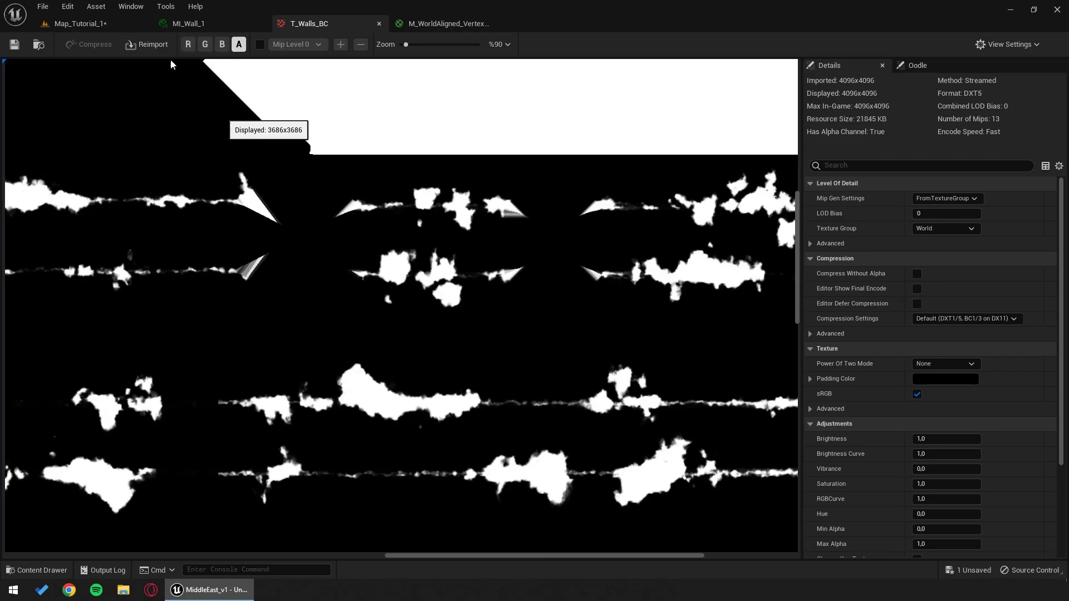
Step: Return to M_WorldAligned_VertexPaint and review the Walls_EdgeDamage group's CheapContrast chain and the Walls_WorldAlignedTileable nodes
left_click(96, 28)
left_click(440, 23)
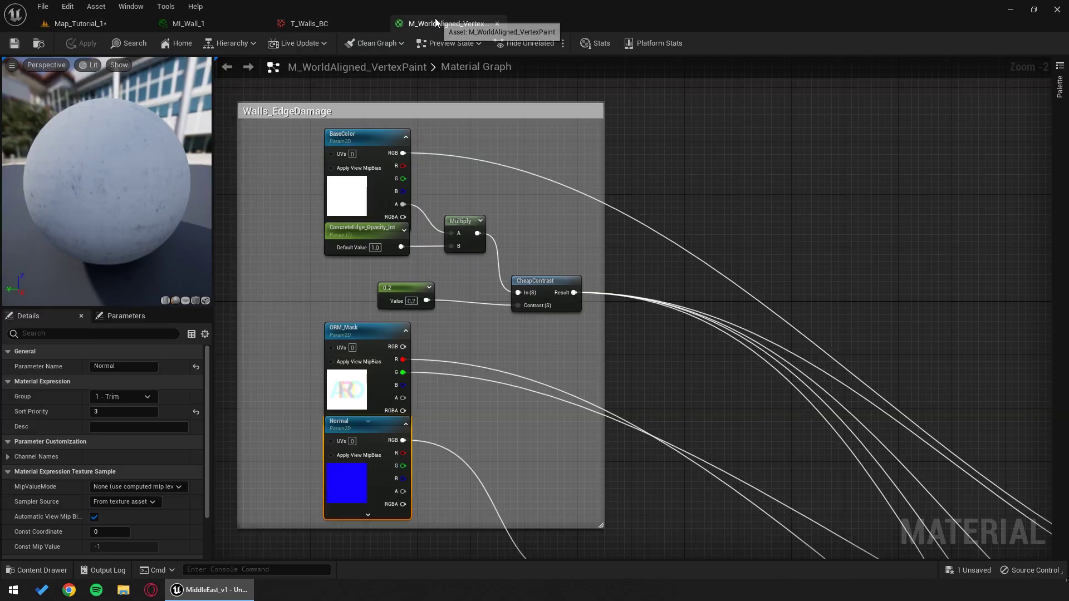
scroll(567, 245, "down", 5)
scroll(421, 182, "up", 6)
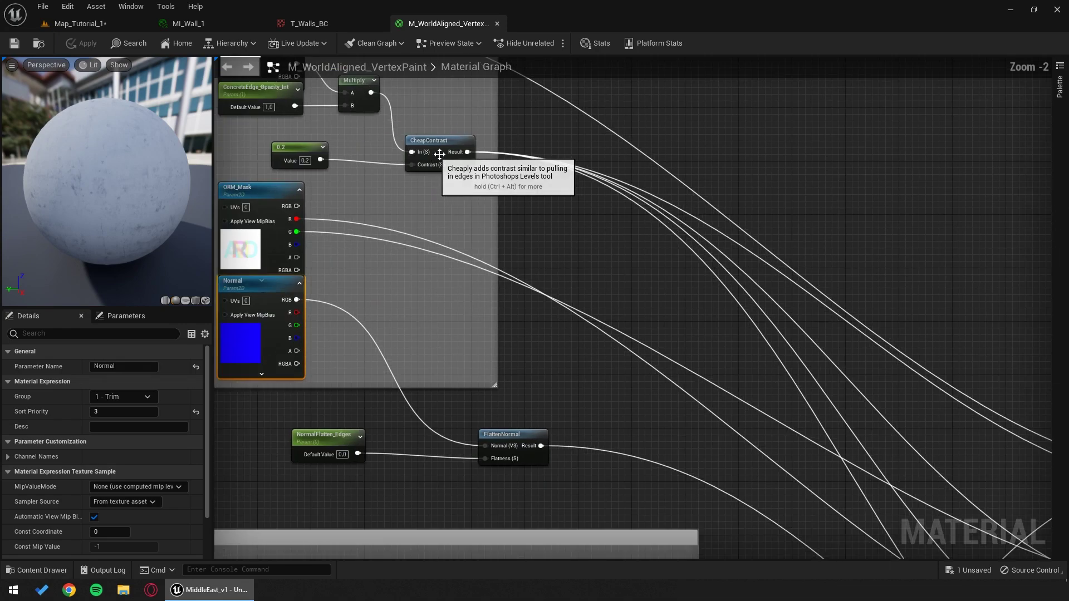
scroll(616, 304, "down", 4)
right_click_drag(689, 368, 575, 260)
right_click_drag(518, 415, 609, 230)
right_click_drag(408, 312, 470, 206)
scroll(470, 205, "up", 1)
scroll(469, 206, "up", 5)
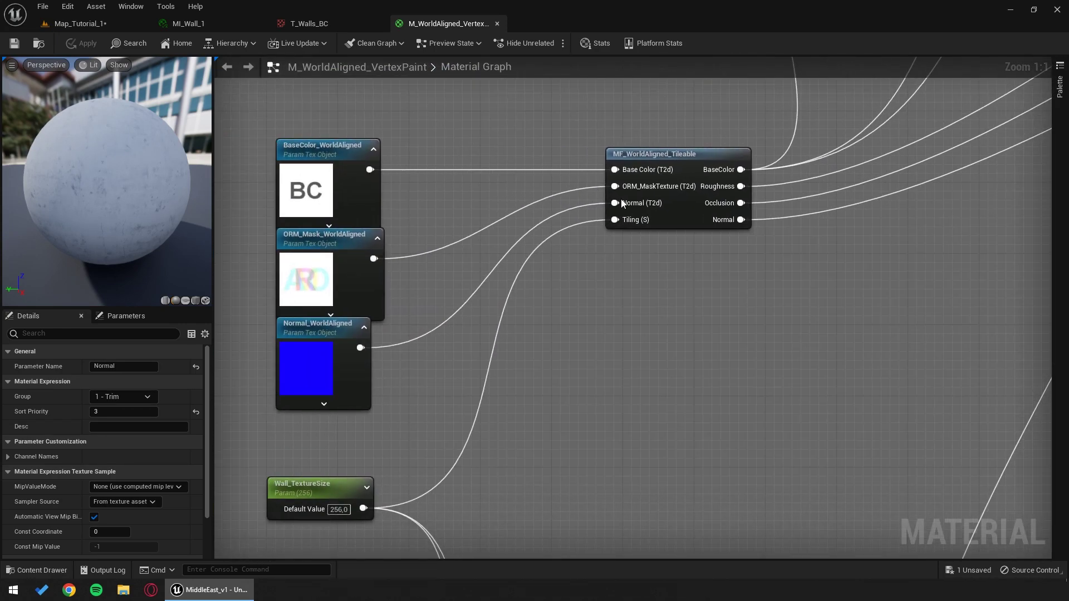
Step: Open the MF_WorldAligned_Tileable function, examine its WorldAlignedTexture chains for base color, ORM mask and normal, and close it
double_click(690, 156)
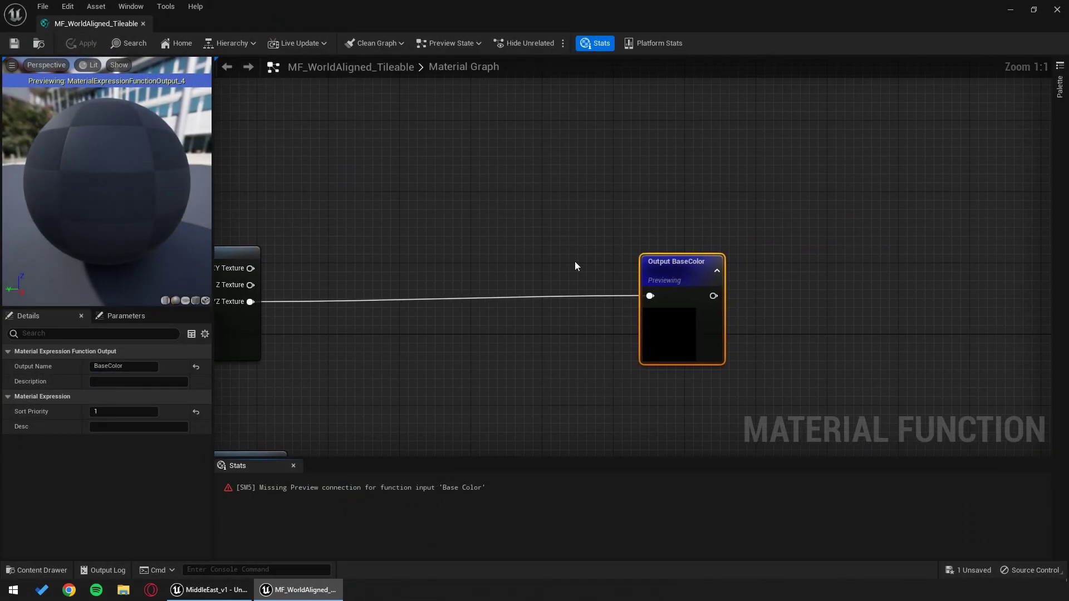
right_click_drag(517, 230, 634, 204)
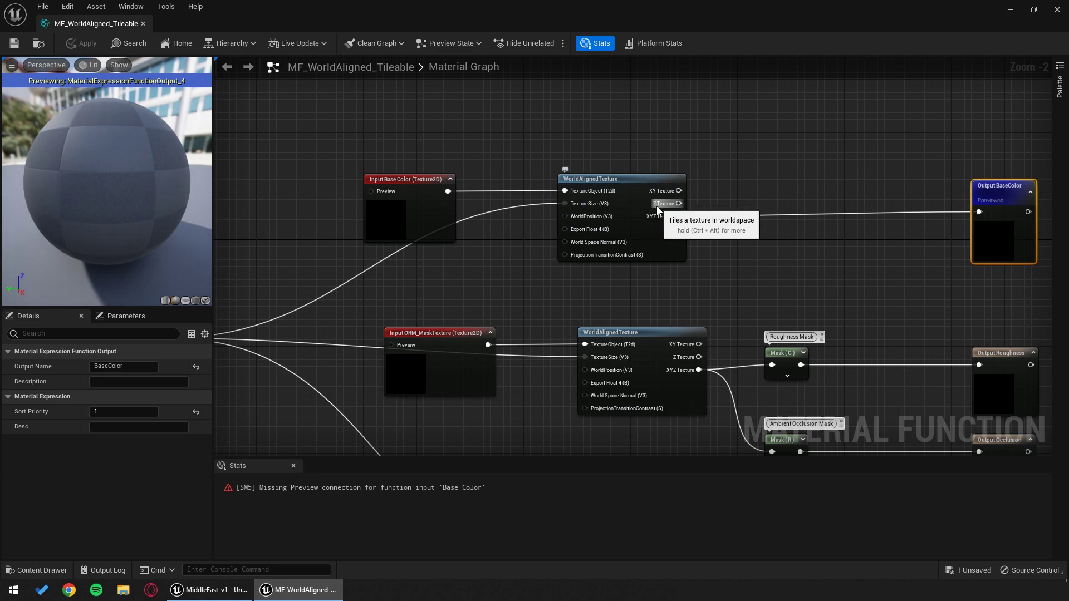
scroll(501, 299, "down", 2)
right_click_drag(509, 298, 466, 189)
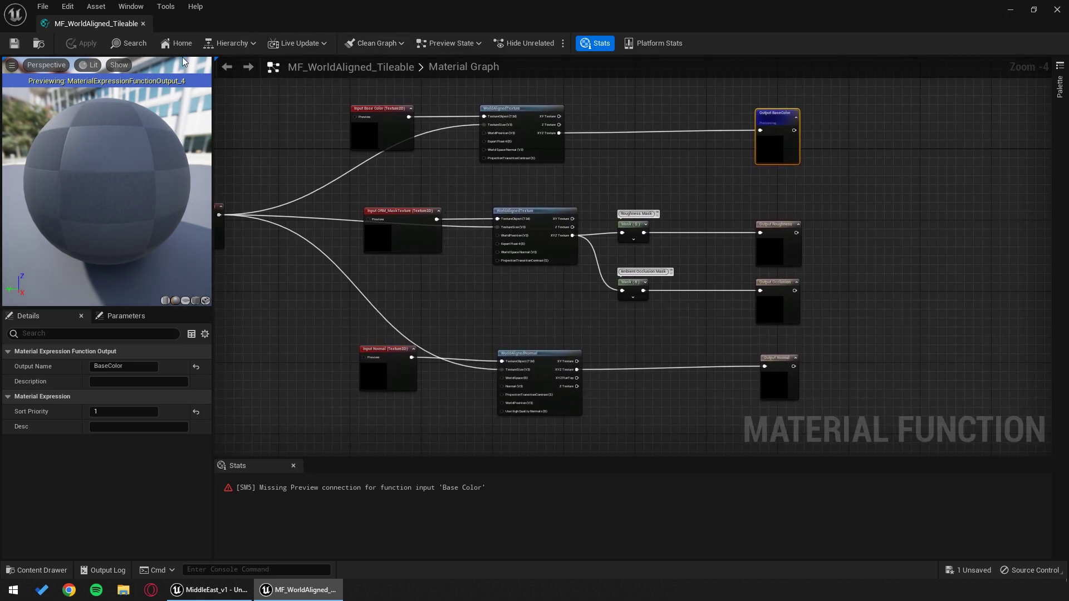
left_click(143, 24)
Step: Trace the tileable and edge damage outputs into the WorldAligned_EdgeDamage Combine Lerp nodes, and select the Walls_EdgeDamage BaseColor node
scroll(640, 278, "down", 5)
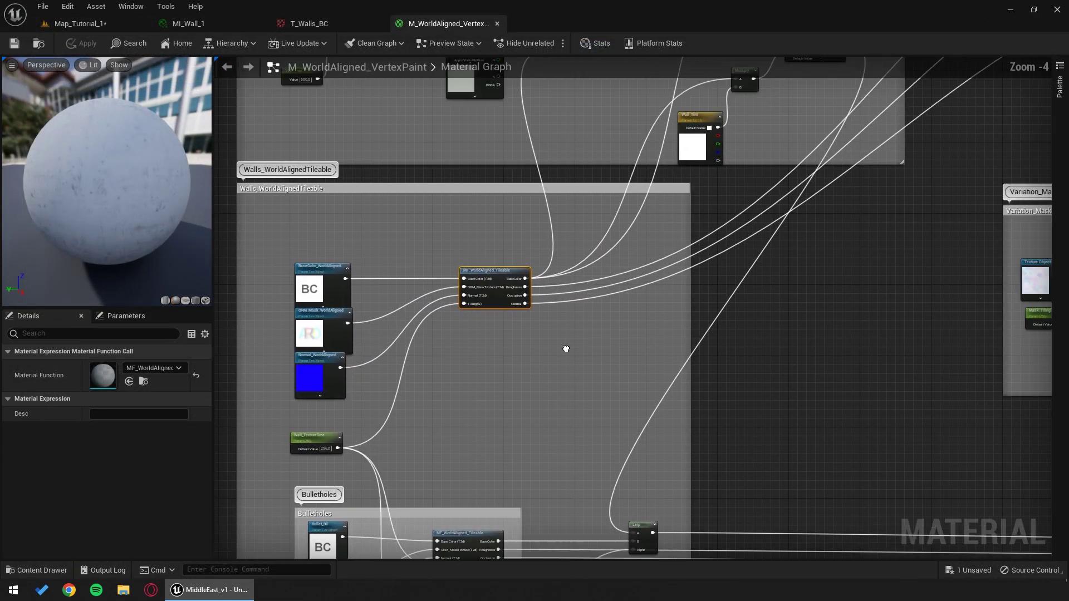
right_click_drag(884, 99, 728, 229)
right_click_drag(755, 186, 653, 235)
scroll(676, 218, "up", 5)
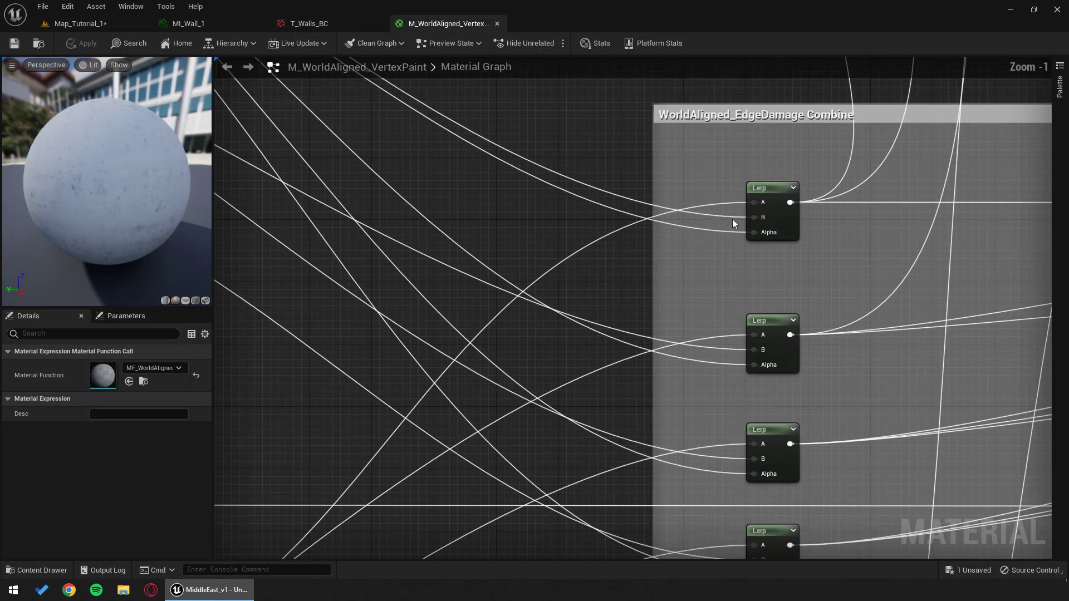
scroll(723, 203, "down", 3)
right_click_drag(559, 180, 606, 228)
right_click_drag(428, 81, 601, 267)
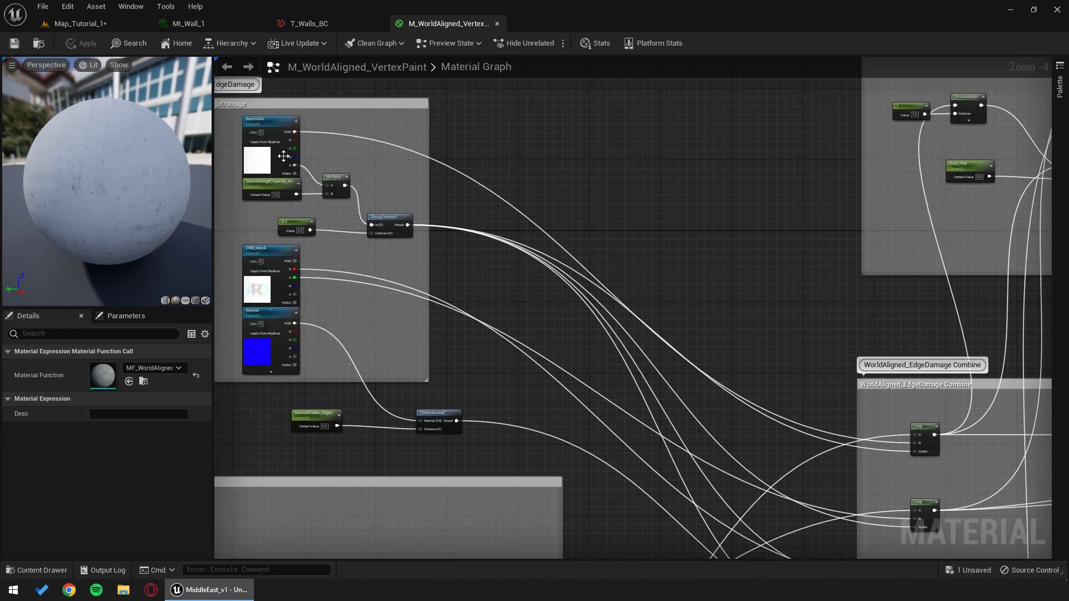
left_click(248, 158)
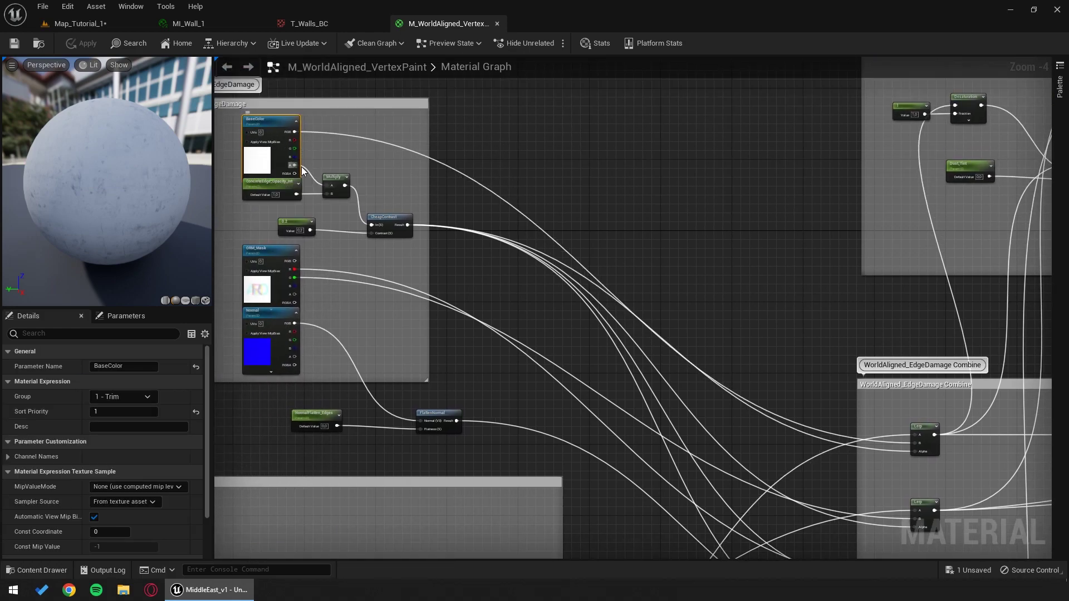
right_click_drag(488, 288, 486, 253)
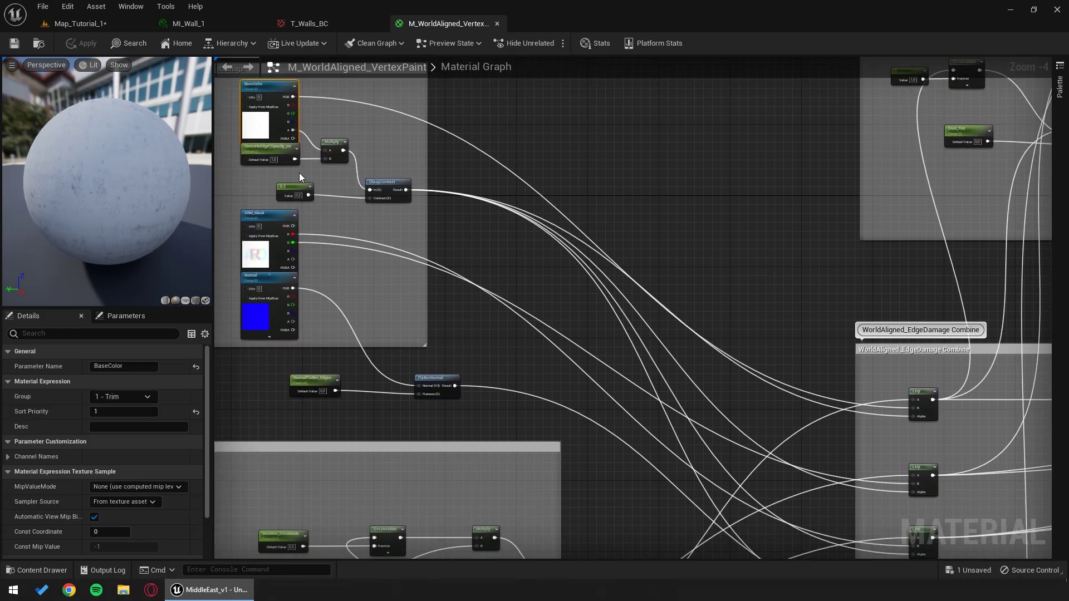
scroll(298, 173, "up", 2)
Step: Float the MI_Wall_1 editor beside the building in the level and bring up its Global Scalar Parameter Values
left_click(93, 24)
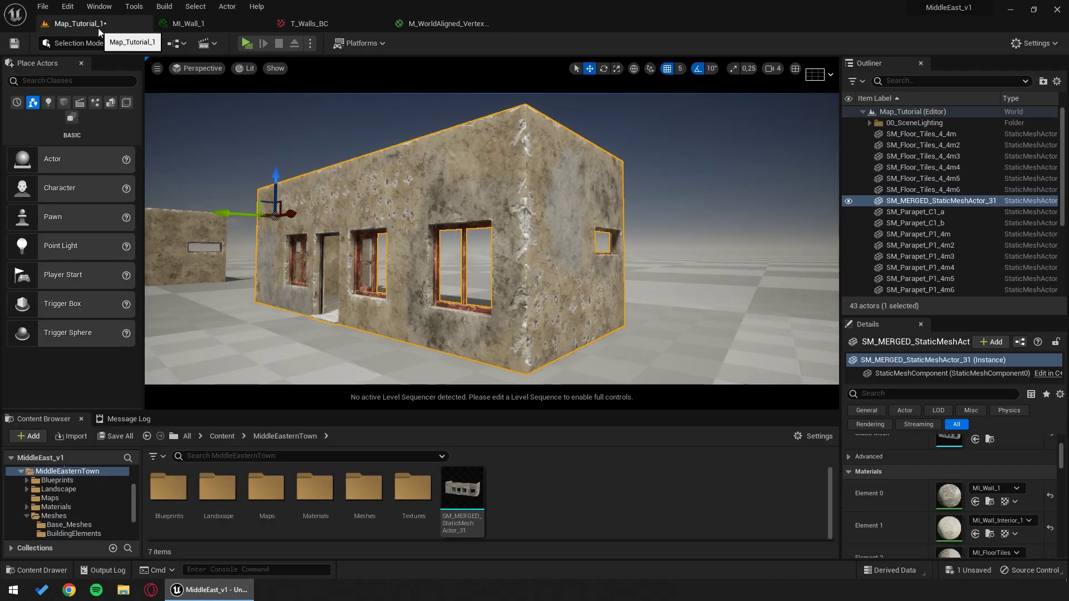
left_click(224, 28)
left_click_drag(225, 28, 889, 113)
scroll(955, 312, "up", 11)
scroll(1018, 356, "down", 14)
scroll(1016, 350, "down", 2)
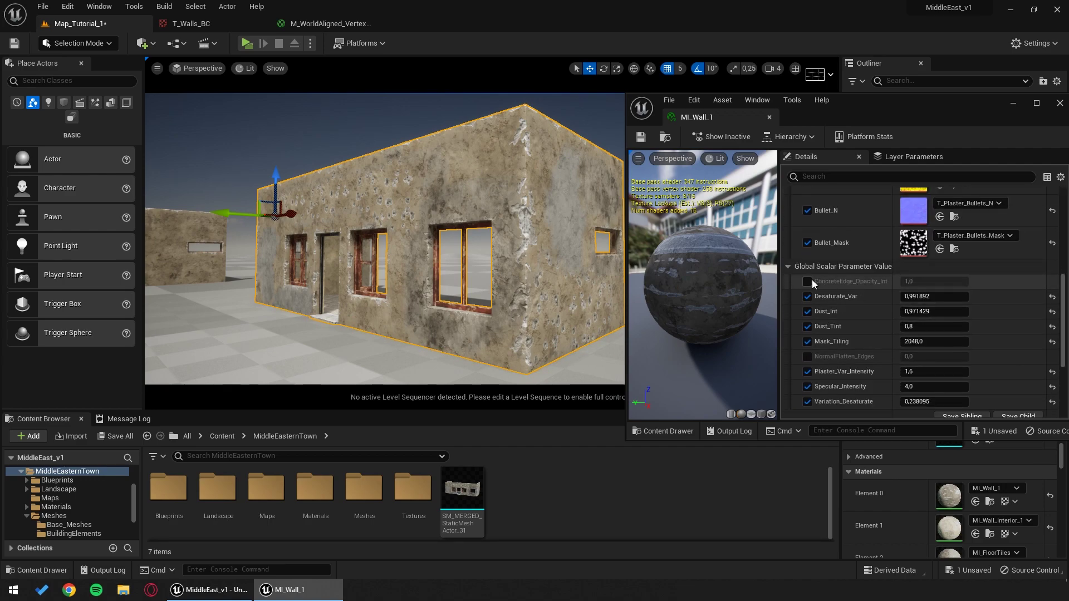
Step: Try a ConcreteEdge_Opacity_Int override of about 1.15 in MI_Wall_1, remove the override, and dock the editor again
left_click_drag(934, 281, 901, 281)
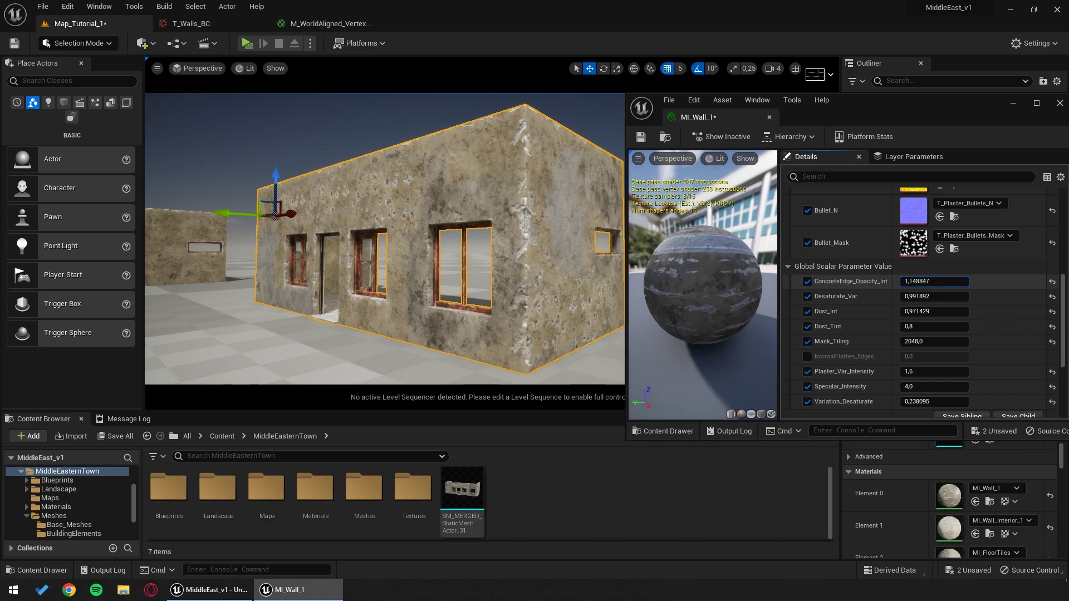
left_click(807, 281)
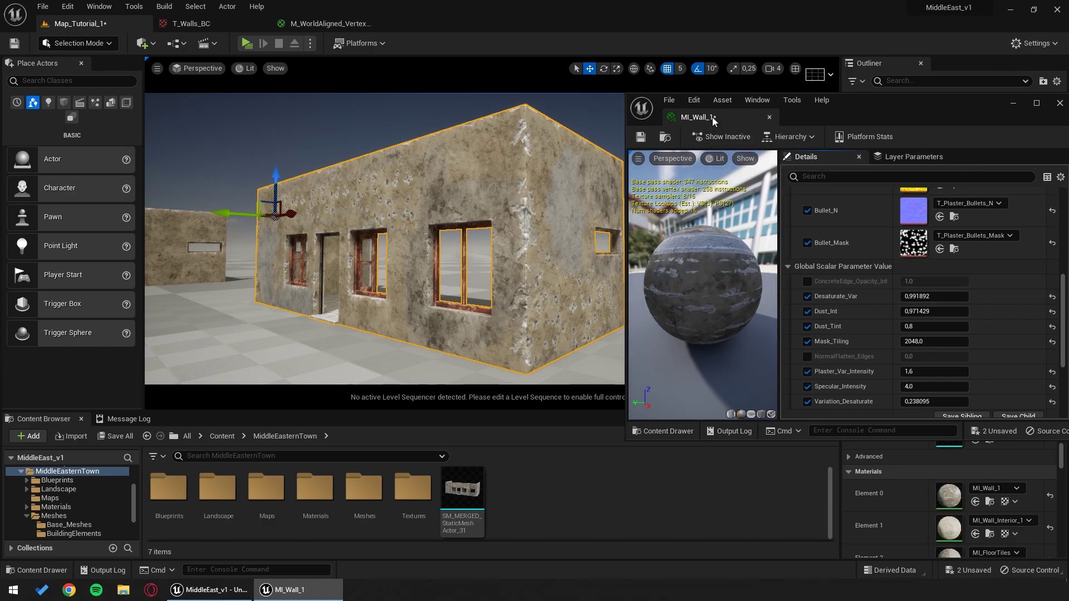
left_click_drag(707, 116, 265, 18)
Step: Examine the ObjectPosition_ColorVariation group in M_WorldAligned_VertexPaint, including its WorldPositionColor_Exterior switch
left_click(448, 24)
right_click_drag(693, 318, 649, 256)
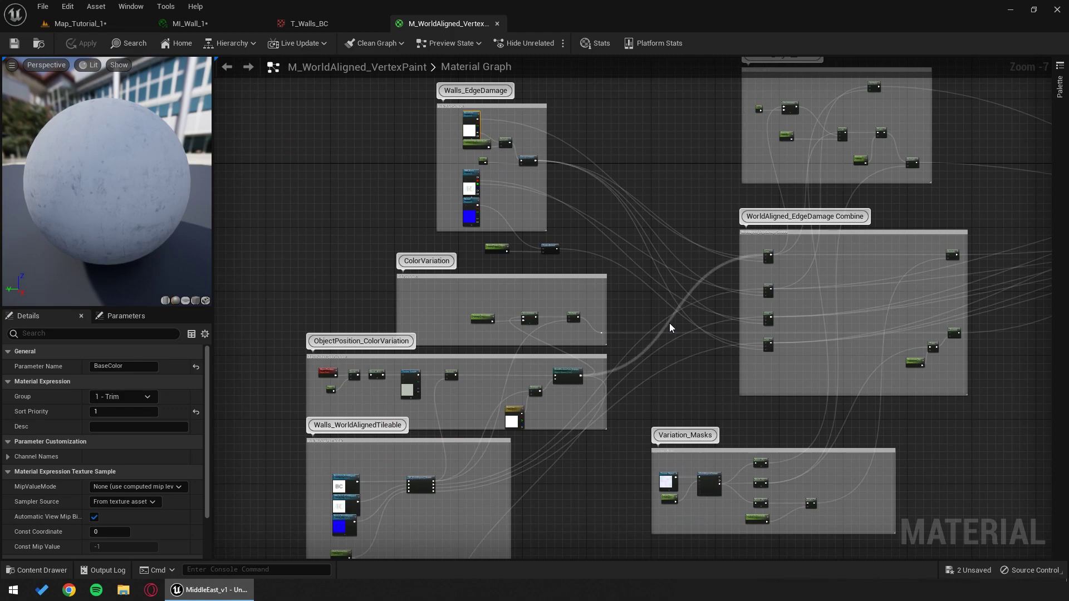
right_click_drag(669, 322, 691, 315)
scroll(619, 409, "up", 6)
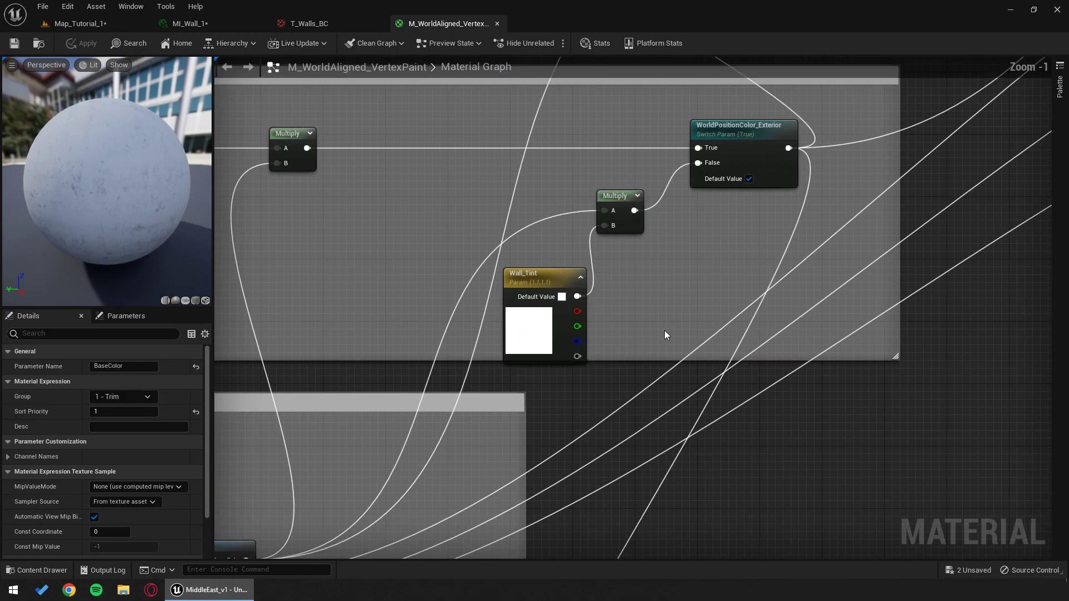
scroll(887, 349, "down", 2)
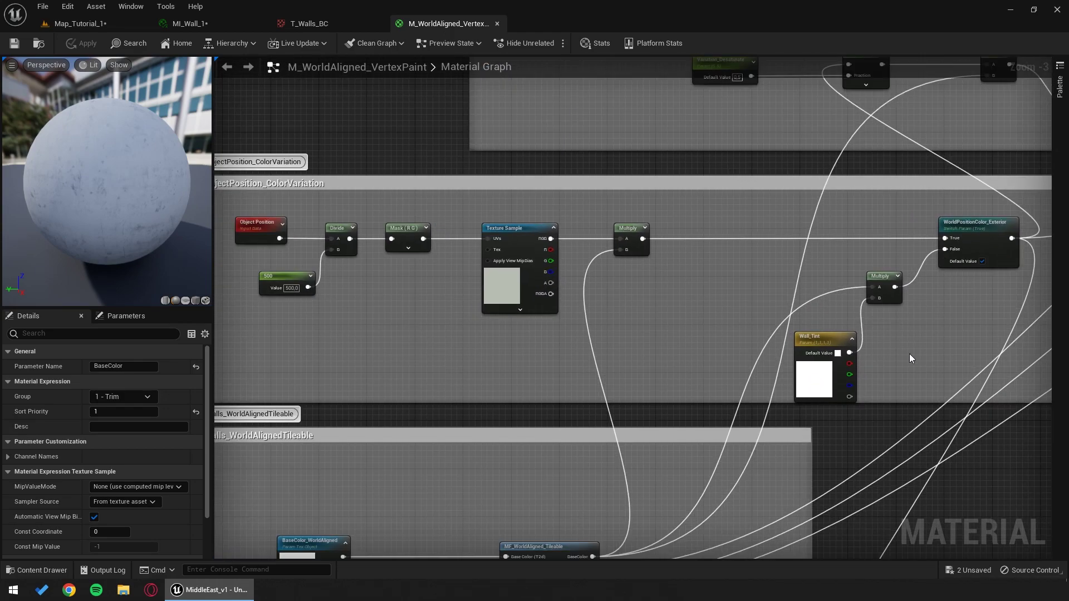
scroll(673, 245, "up", 2)
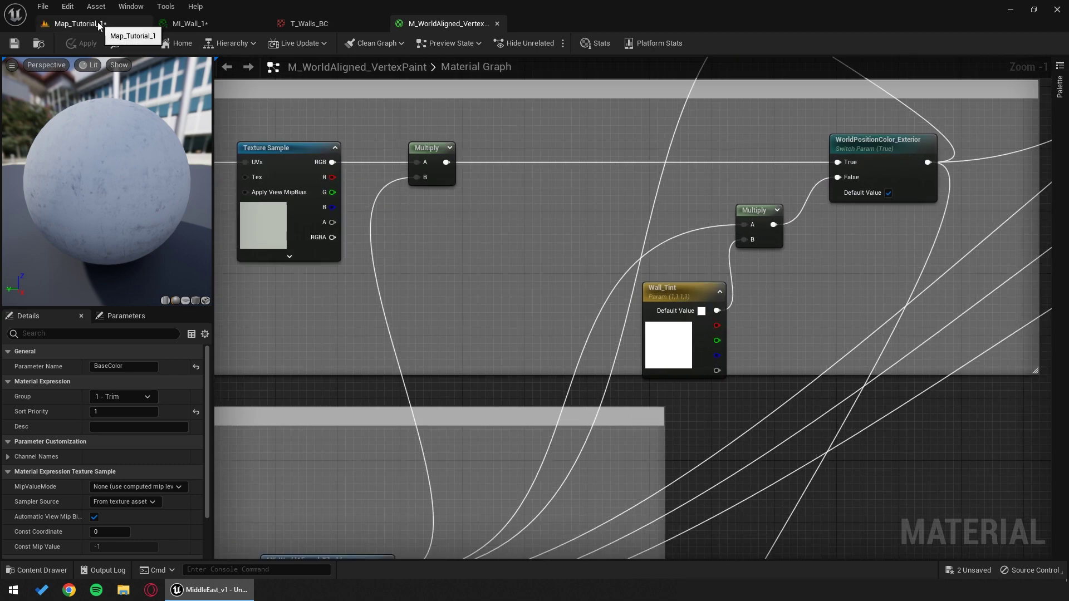
Step: Inspect the Wall_Tint parameter and the Texture Sample's T_Wall_Colors palette in the ObjectPosition_ColorVariation group
left_click(670, 348)
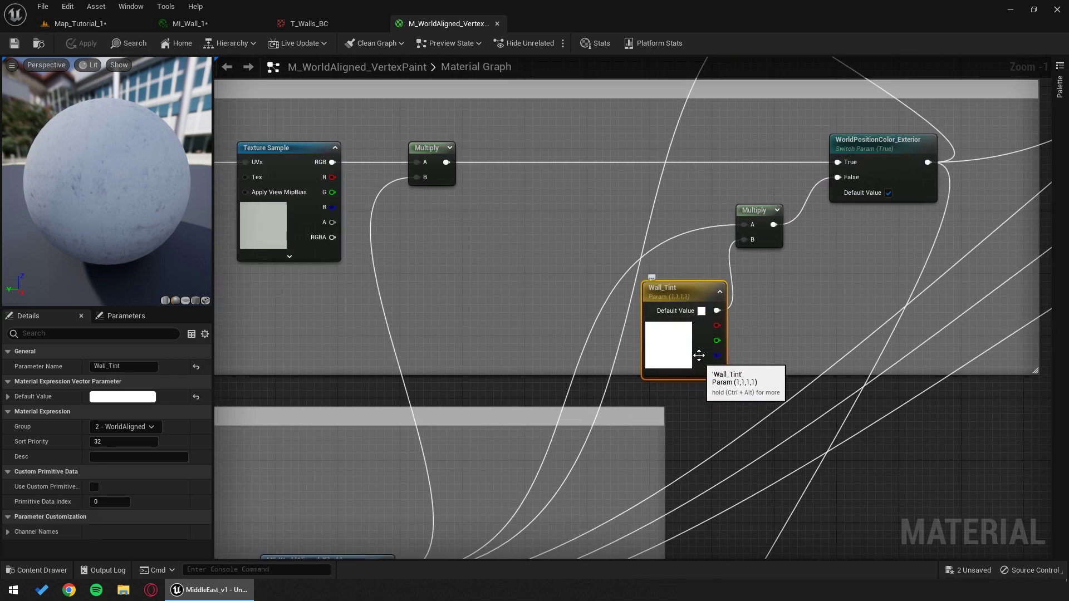
left_click(282, 232)
scroll(638, 305, "down", 4)
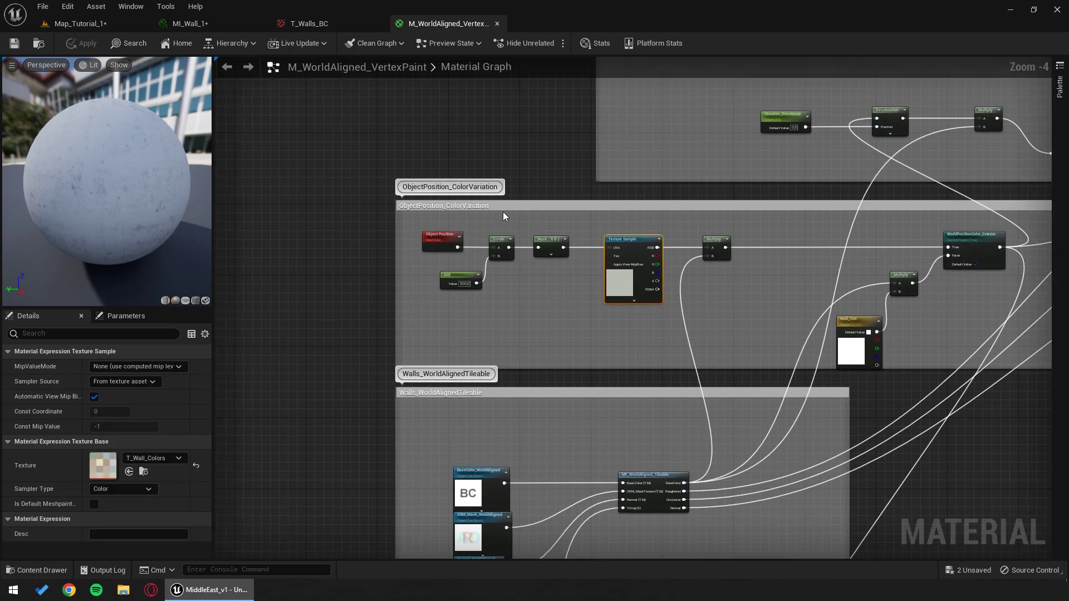
scroll(474, 265, "up", 5)
right_click_drag(520, 280, 503, 271)
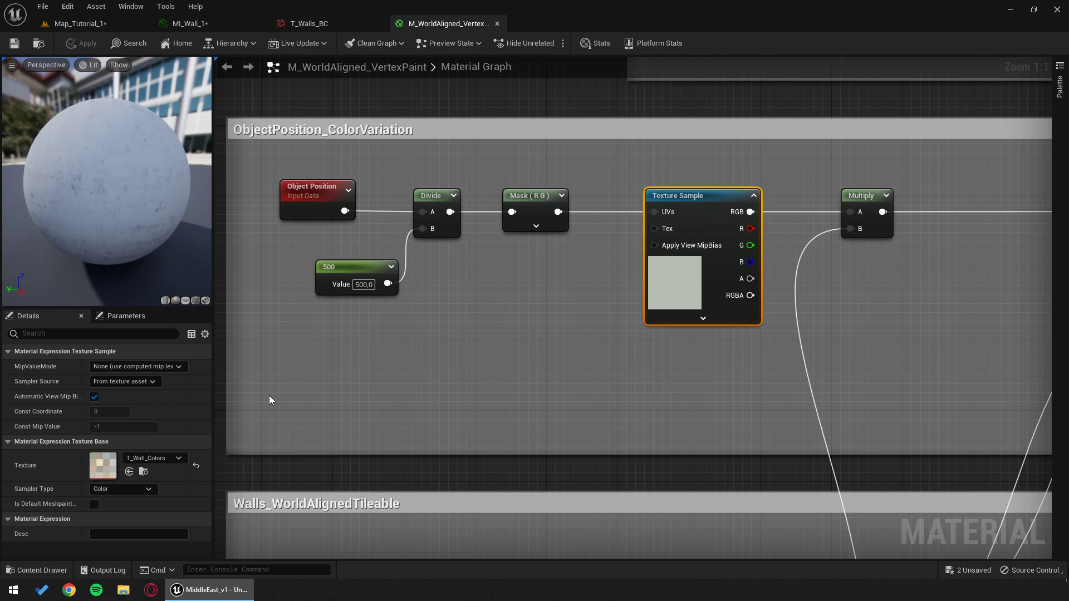
double_click(112, 468)
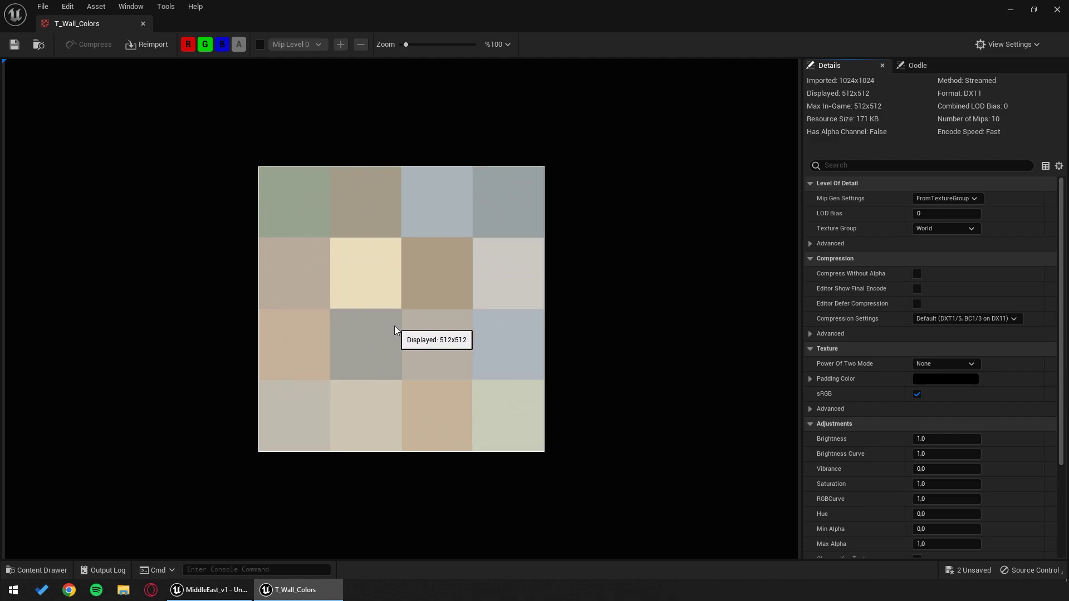
left_click(143, 24)
Step: Locate the wall materials from the merged building's Element 0 slot and assign MI_Wall_1_WP to that slot
left_click(129, 23)
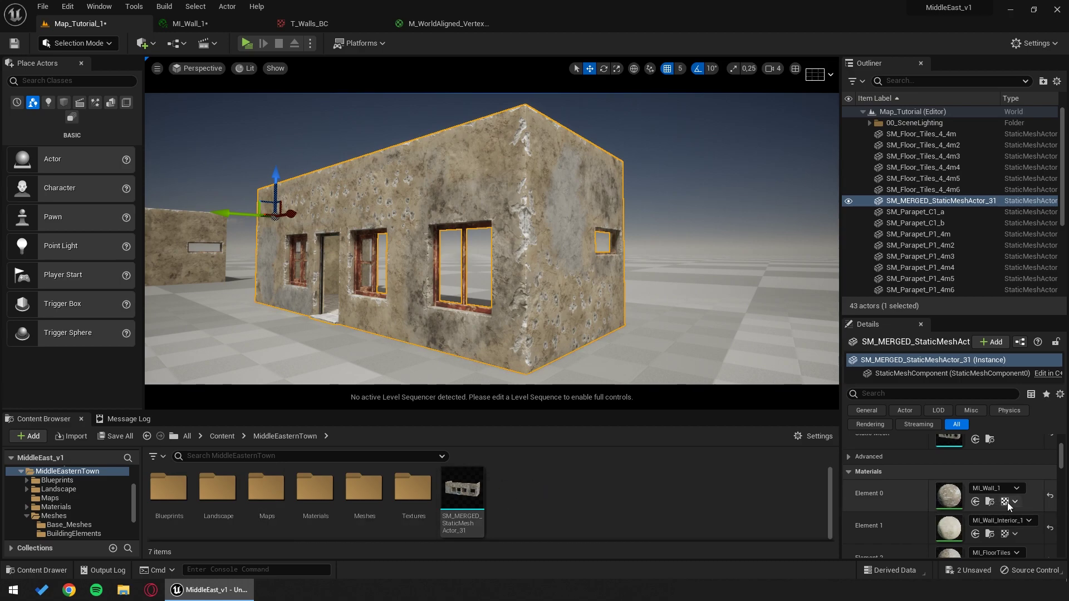
left_click(989, 502)
scroll(668, 517, "up", 2)
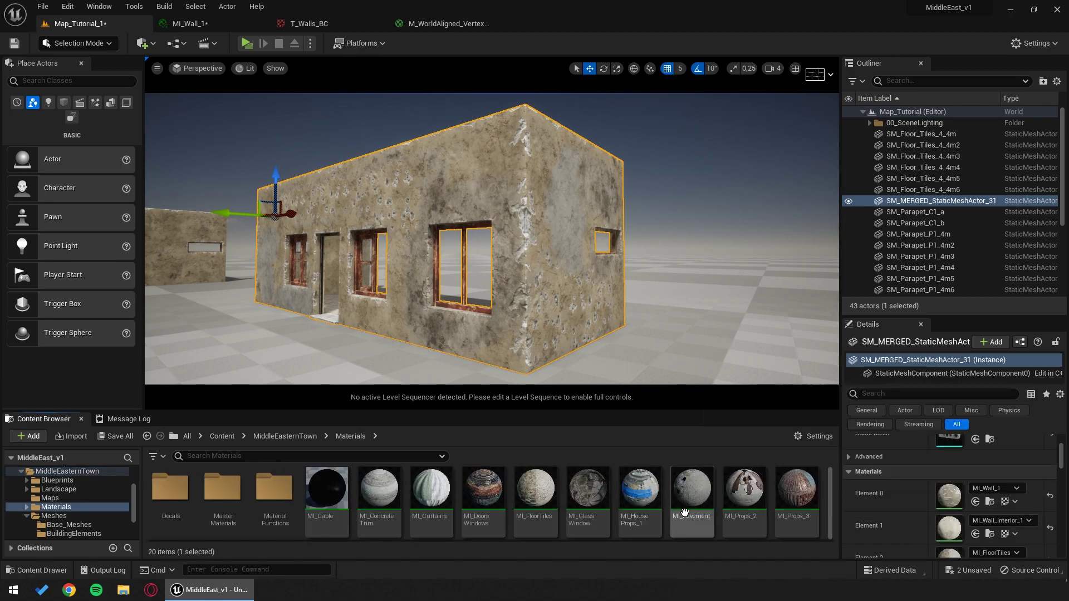
scroll(679, 512, "down", 2)
left_click(266, 508)
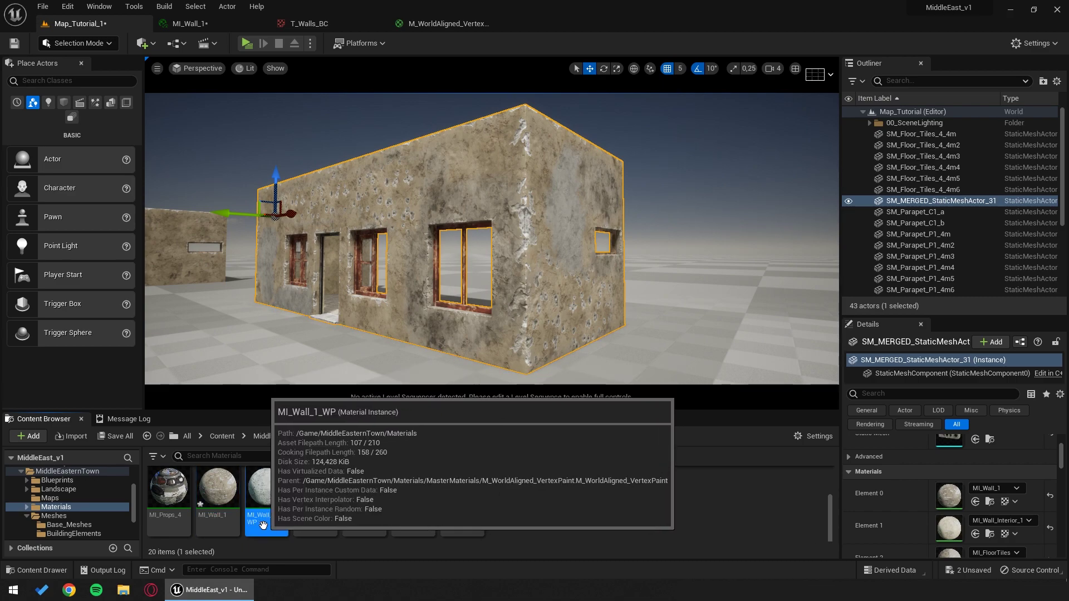
left_click_drag(262, 490, 949, 495)
Step: View the T_Wall_Colors texture from the Textures folder and close it
left_click_drag(312, 192, 312, 222, "alt")
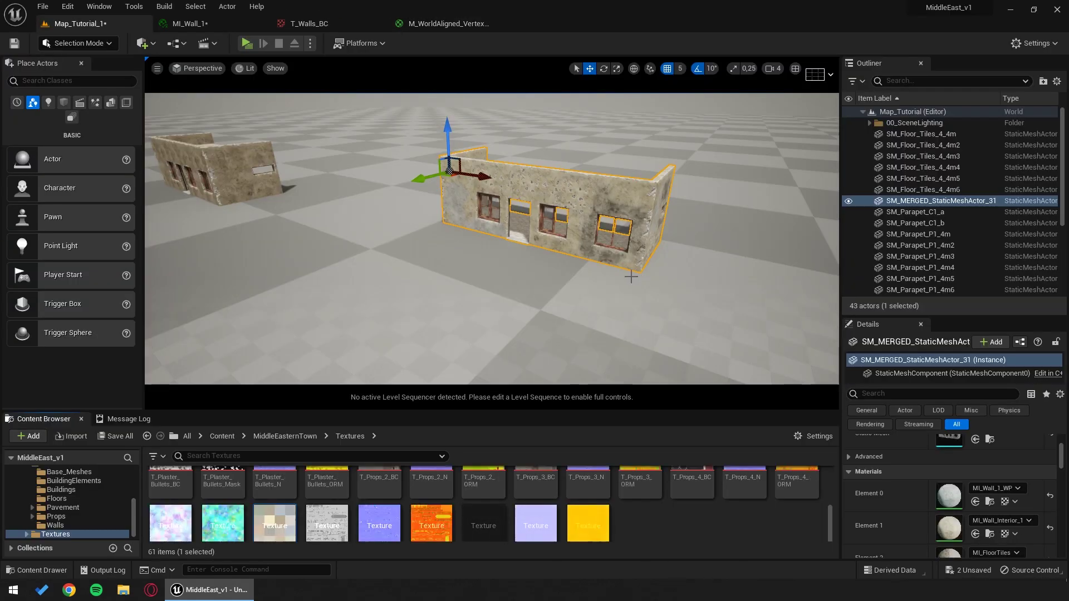
double_click(294, 509)
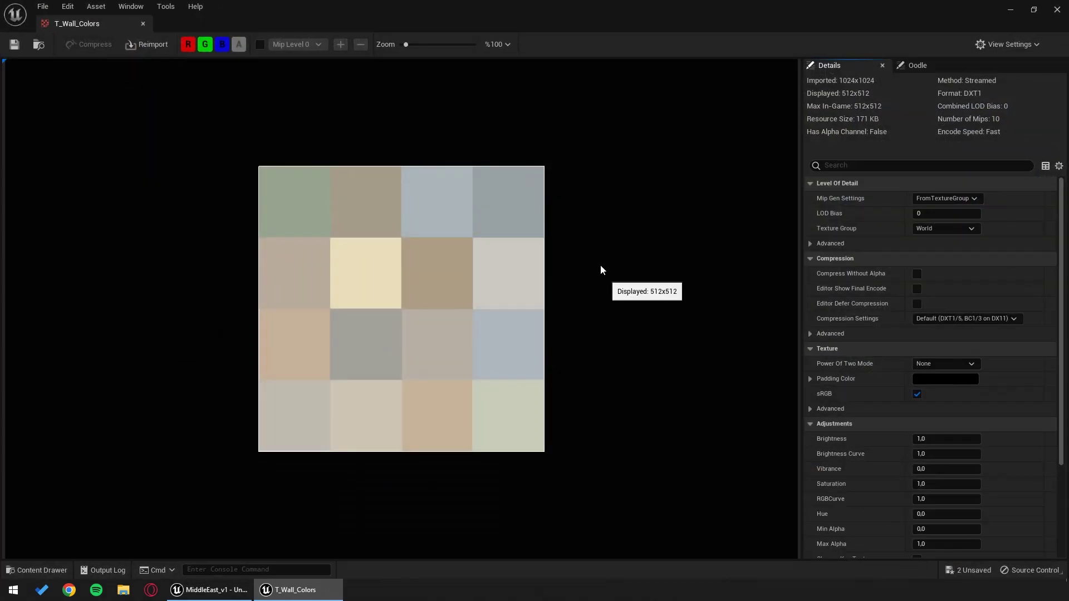
left_click(144, 24)
Step: Move the merged building across the level to test its position-based wall color, and undo the move
left_click_drag(450, 178, 401, 192)
right_click_drag(401, 192, 407, 240)
left_click_drag(465, 208, 357, 221)
key("ctrl+z")
key("w")
mouse_move(550, 253)
right_mouse_down()
mouse_move(546, 223)
mouse_move(549, 253)
right_mouse_up()
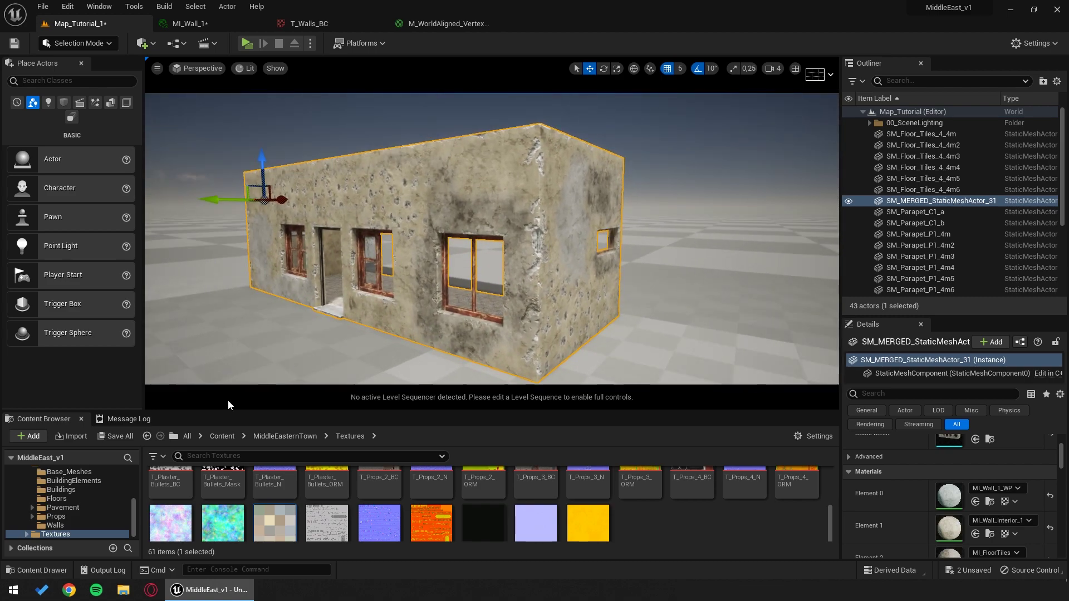
Step: Assign MI_Wall_2_Concrete to the merged building's Element 0 slot and view the deselected building
left_click(990, 503)
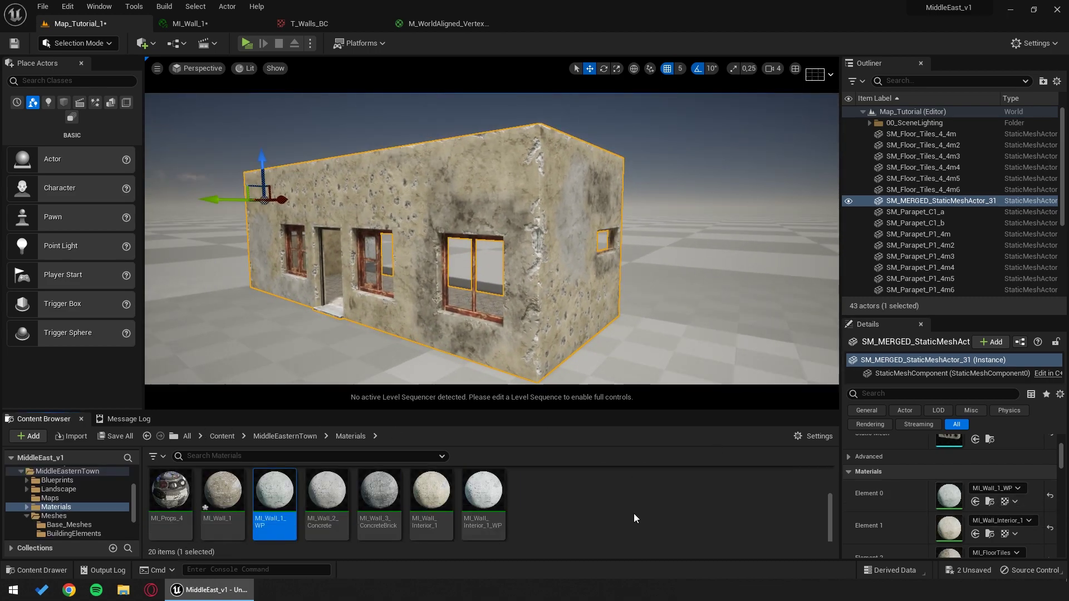
left_click_drag(322, 493, 949, 496)
key("Escape")
right_click_drag(481, 271, 629, 271)
Step: Reselect the merged building, assign MI_Wall_3_ConcreteBrick to its Element 0 slot, and view it deselected
left_click(401, 278)
left_click_drag(387, 483, 949, 496)
key("Escape")
right_click_drag(559, 214, 567, 213)
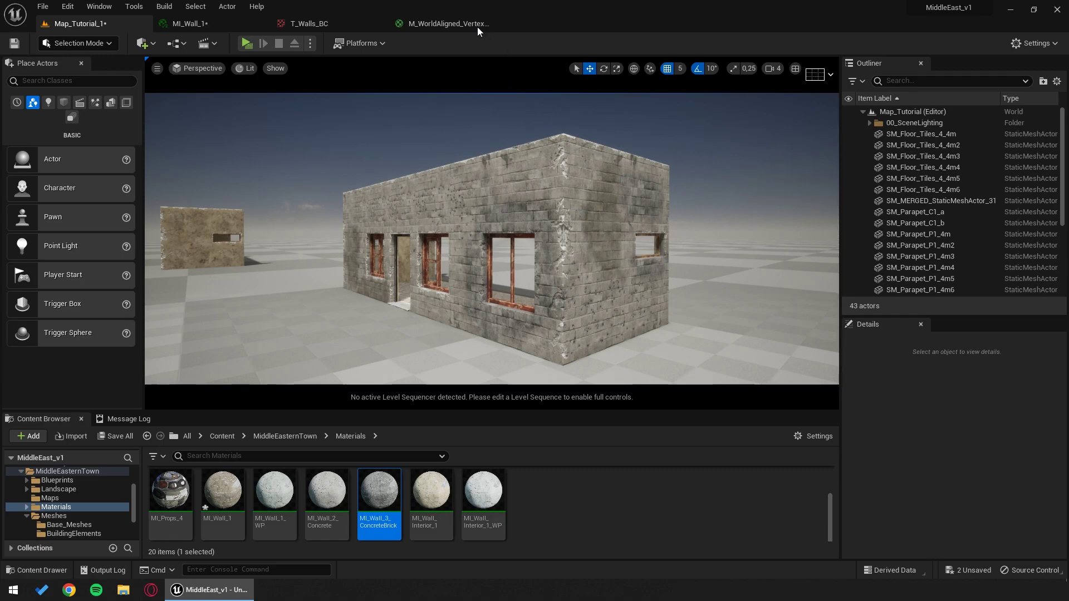
Step: In the M_WorldAligned_VertexPaint graph, locate the MF_VertexPaint_4Mat node and open its material function
left_click(483, 29)
scroll(729, 315, "down", 6)
right_click_drag(932, 325, 734, 279)
scroll(670, 276, "up", 8)
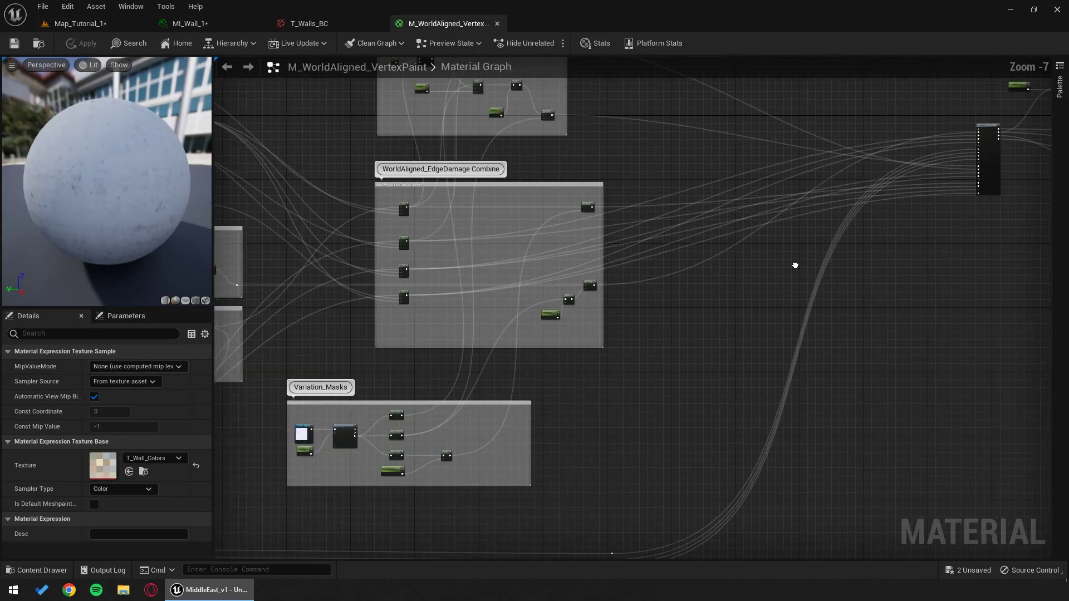
right_click_drag(769, 275, 684, 285)
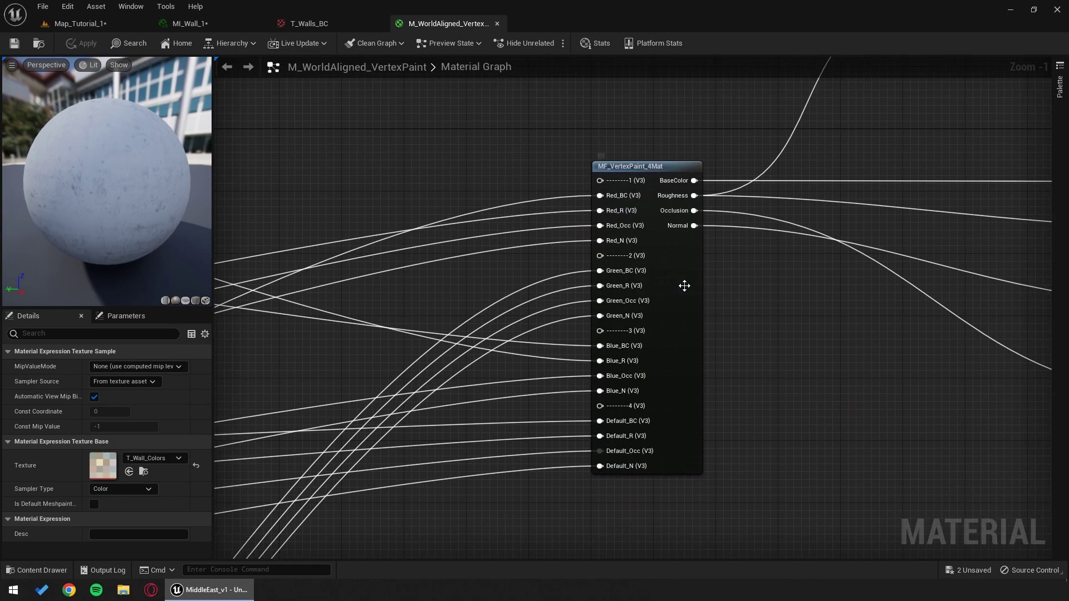
double_click(682, 283)
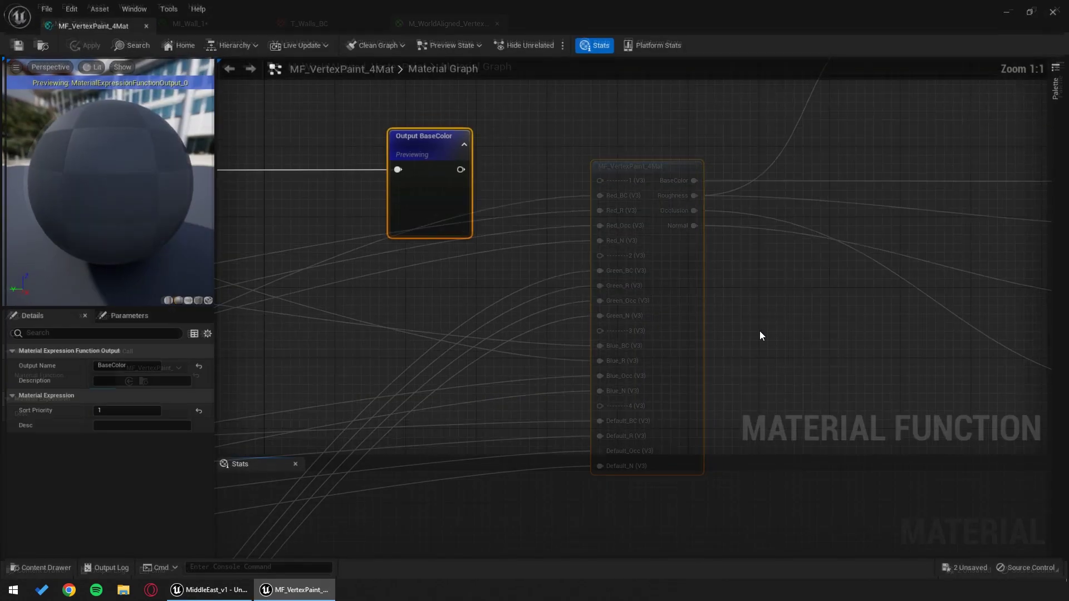
Step: Examine how MF_VertexPaint_4Mat blends its Red, Green, Blue and Default inputs through the Lerp chains, and close the function
scroll(605, 163, "up", 3)
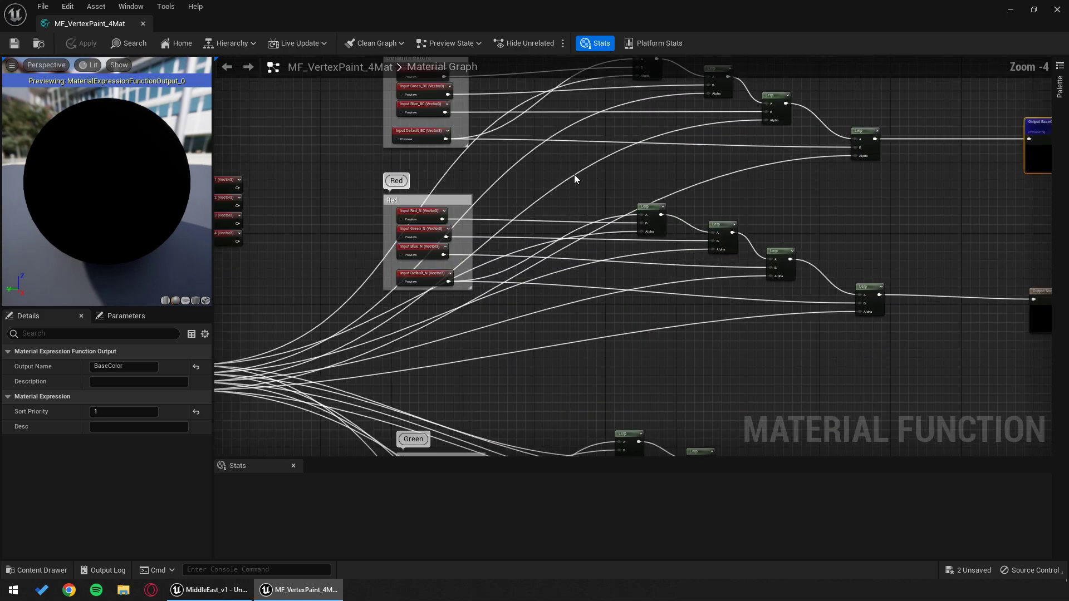
right_click_drag(615, 180, 579, 245)
scroll(401, 179, "up", 2)
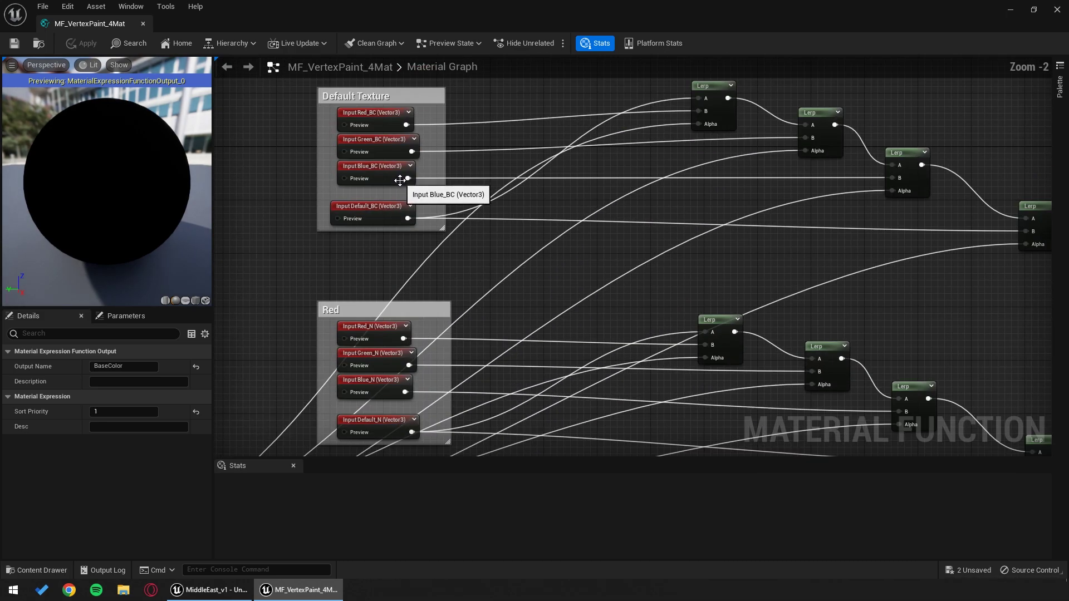
right_click_drag(505, 336, 510, 222)
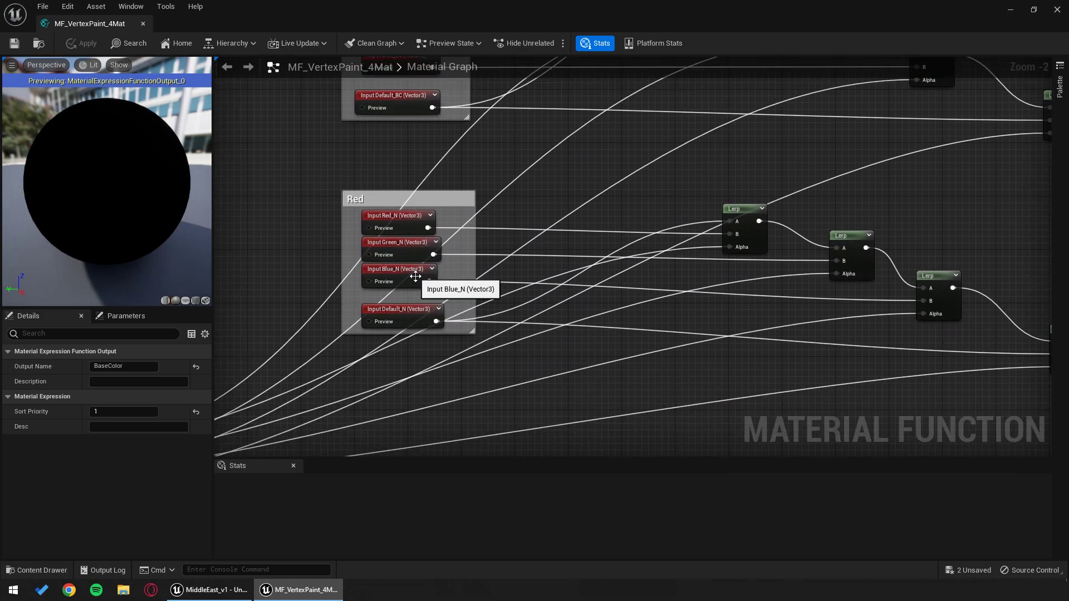
right_click_drag(443, 379, 446, 213)
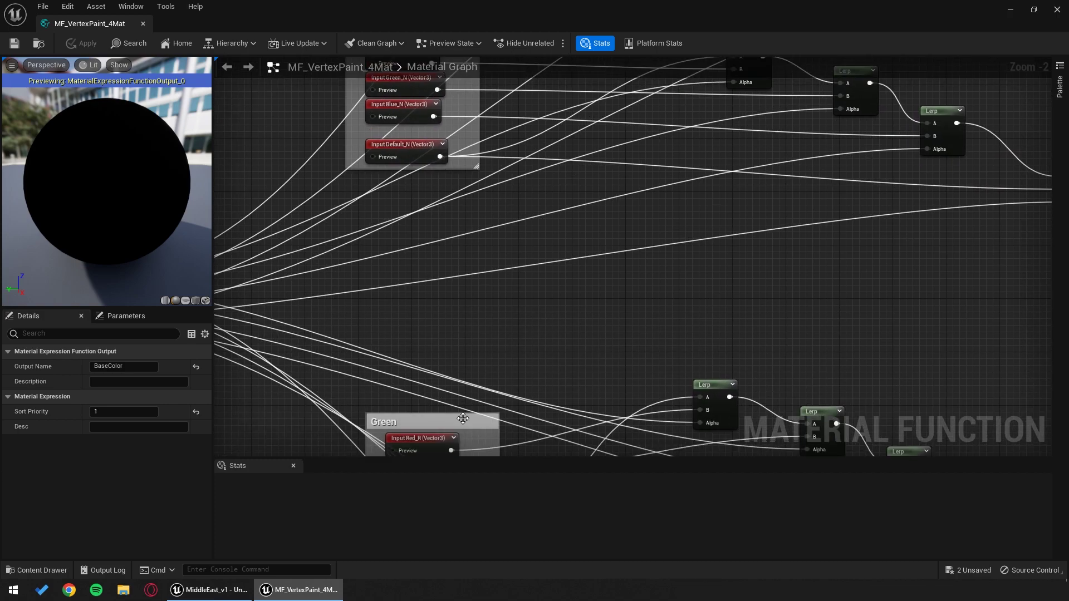
right_click_drag(463, 418, 490, 356)
right_click_drag(422, 371, 392, 275)
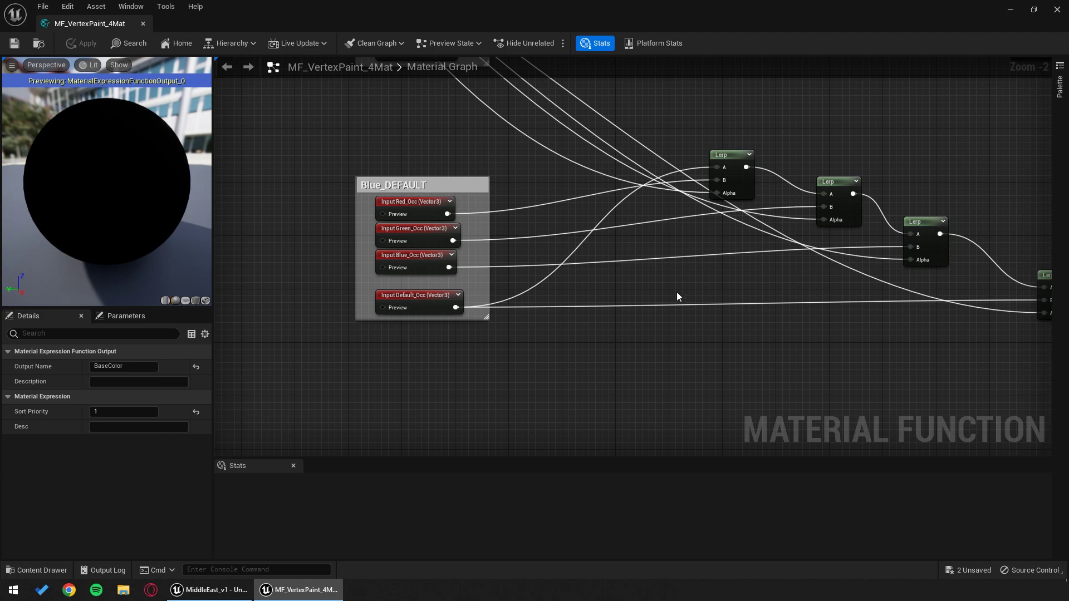
scroll(694, 294, "down", 3)
right_click_drag(834, 313, 730, 306)
right_click_drag(480, 264, 813, 283)
scroll(592, 299, "up", 5)
scroll(630, 301, "down", 7)
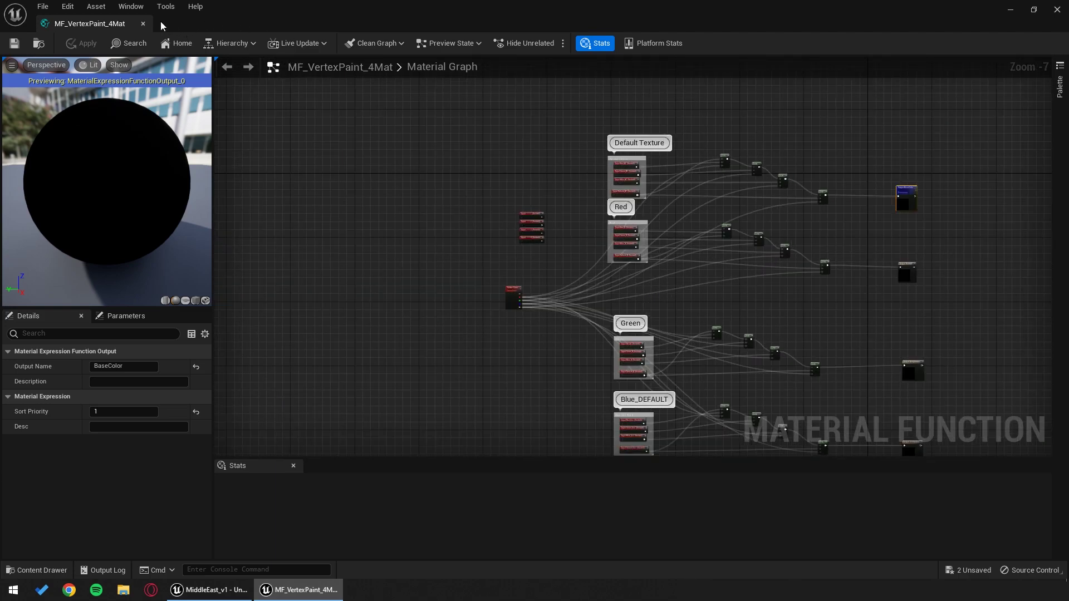
left_click(143, 24)
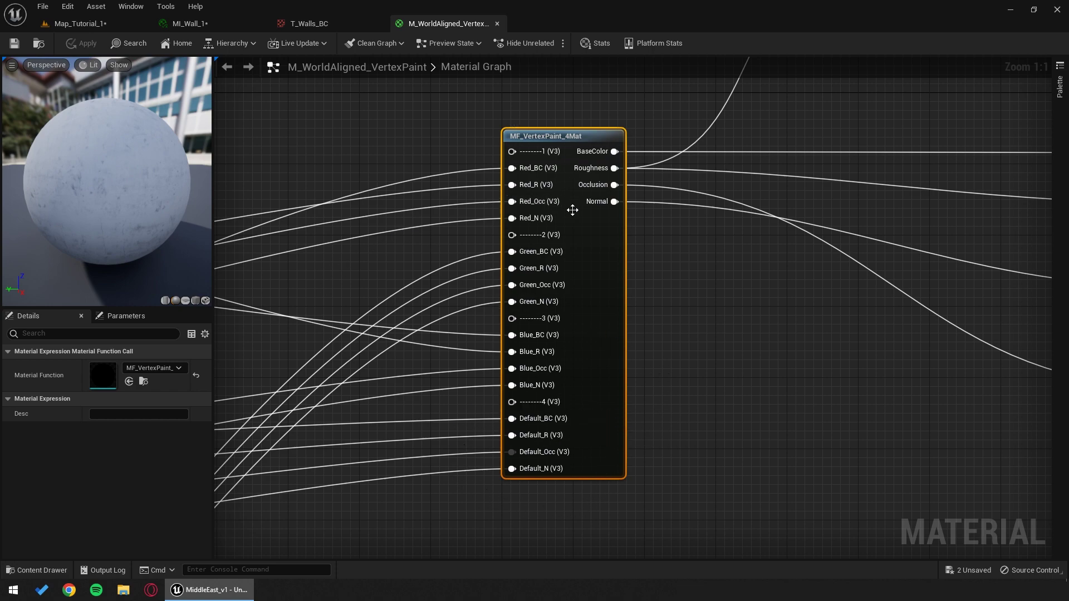
Step: Return to Map_Tutorial_1 and prepare the merged building for weight painting in Mesh Paint Mode with the ARGB (Four Textures) weight type
left_click(105, 24)
left_click(56, 113)
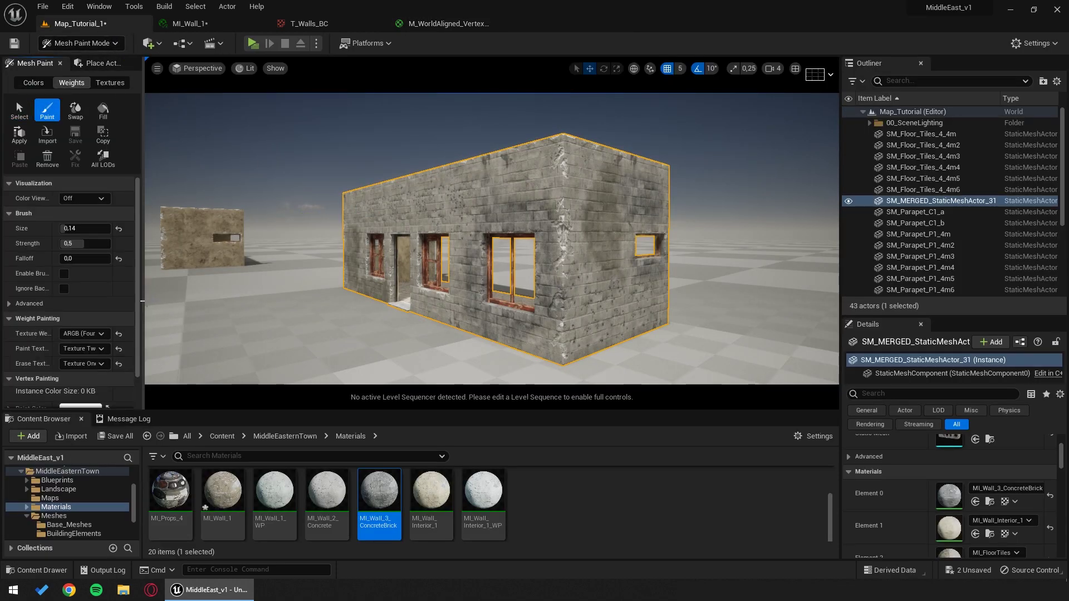
left_click_drag(144, 304, 211, 304)
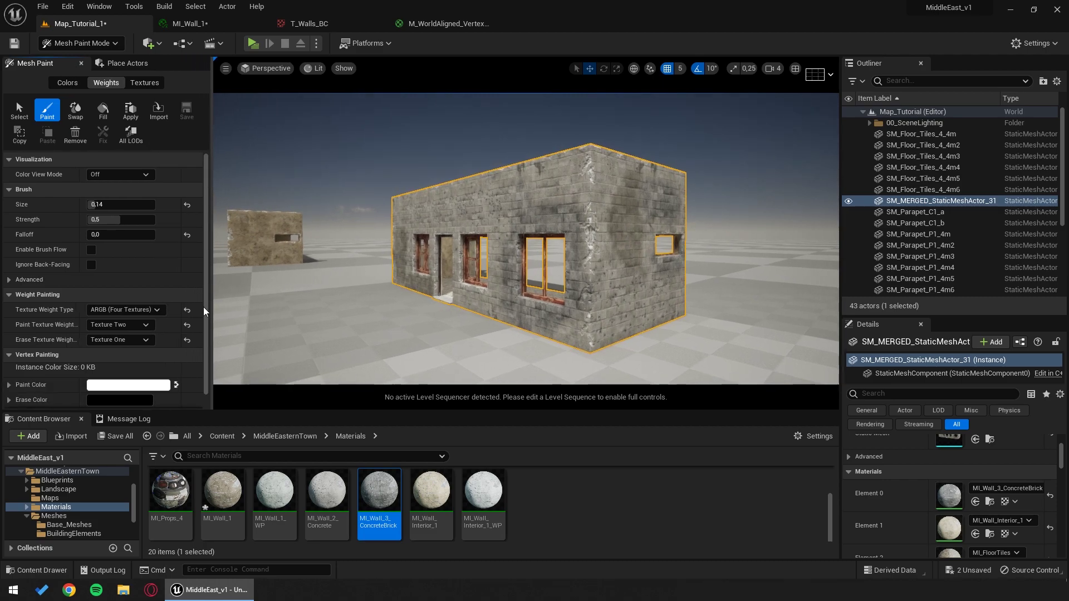
left_click(120, 313)
left_click(123, 342)
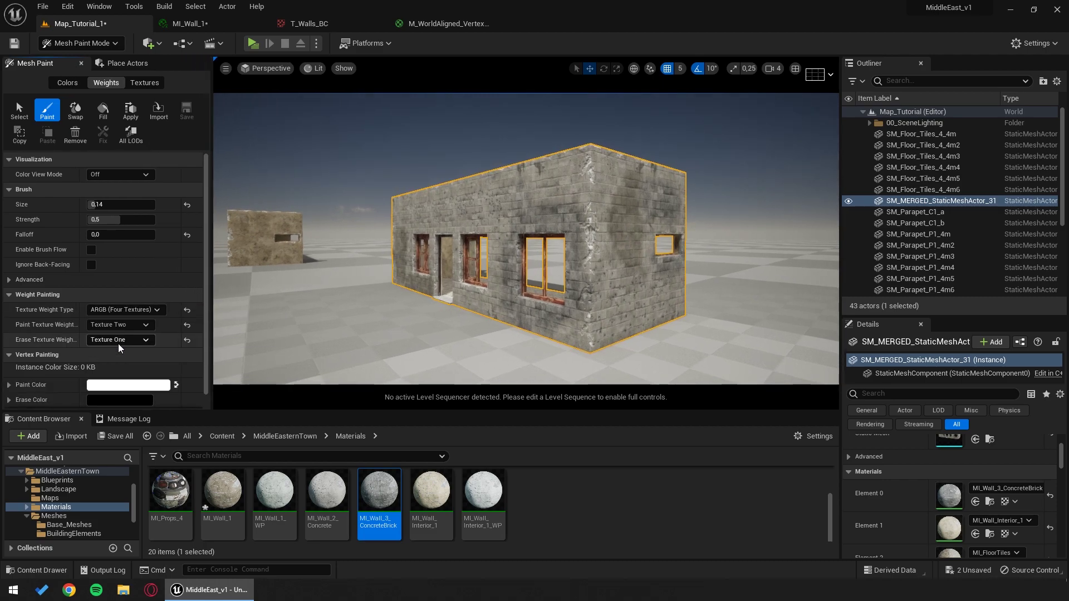
Step: Set the paint texture weight to Texture Three and paint it around the merged building's outer corner
left_click(128, 329)
left_click(129, 356)
key("w")
mouse_move(517, 239)
right_mouse_down()
mouse_move(532, 228)
mouse_move(523, 232)
right_mouse_up()
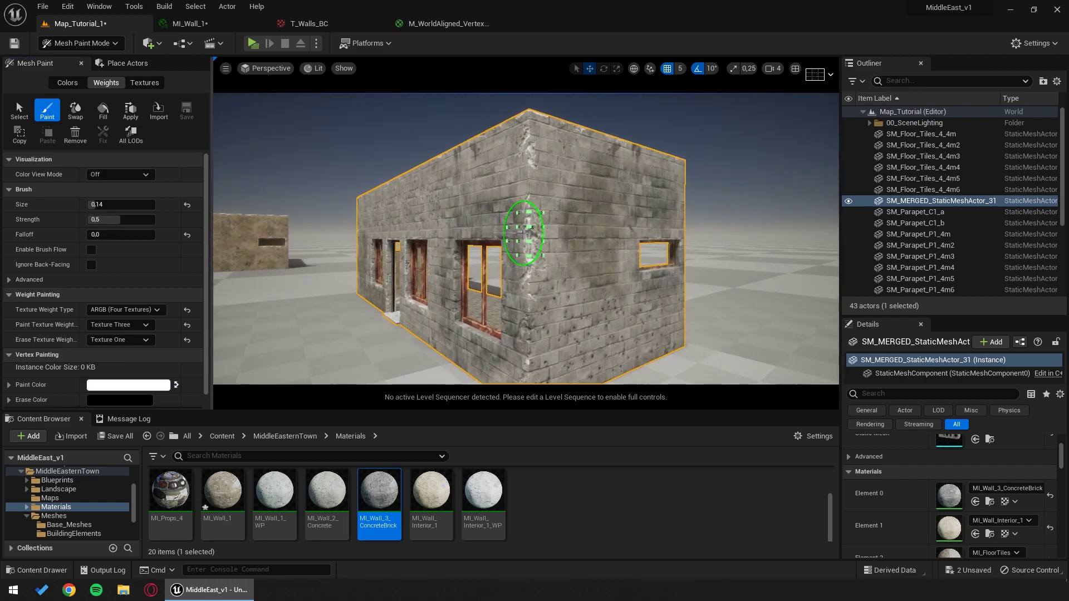
mouse_move(525, 207)
left_mouse_down()
mouse_move(566, 179)
mouse_move(574, 243)
left_mouse_up()
Step: Choose a different paint texture weight and brush it across the merged building's wall
left_click(138, 325)
left_click(131, 347)
right_click_drag(445, 265, 428, 250)
key("d")
mouse_move(503, 195)
left_mouse_down()
mouse_move(470, 208)
mouse_move(566, 304)
left_mouse_up()
right_click_drag(565, 303, 535, 289)
Step: Set the paint texture weight to Texture Four and return to Selection Mode
left_click(119, 324)
left_click(111, 364)
left_click(119, 325)
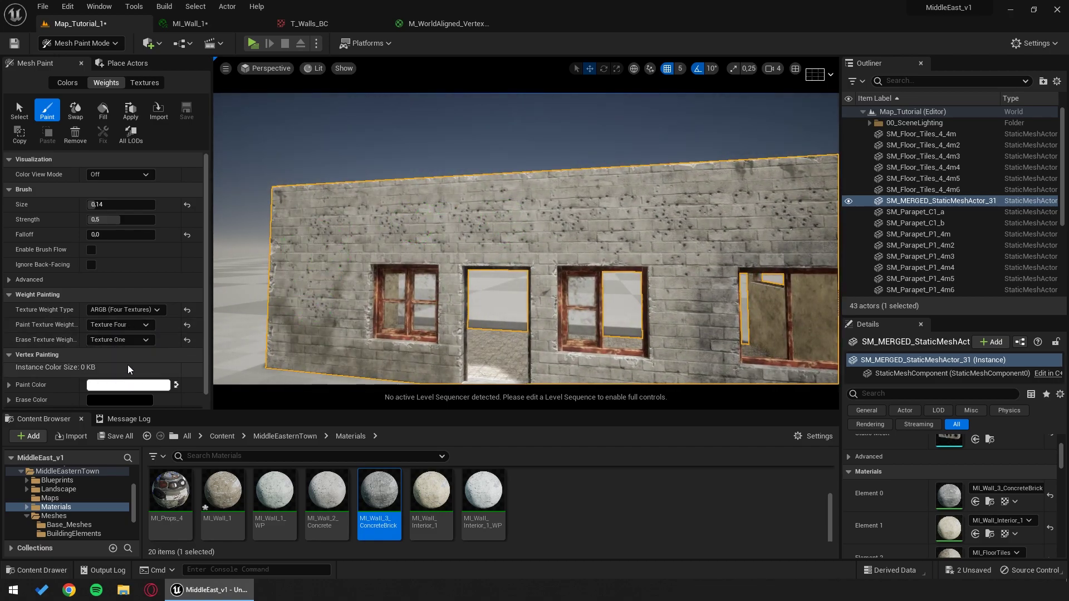
left_click(112, 376)
left_click(108, 44)
left_click(80, 61)
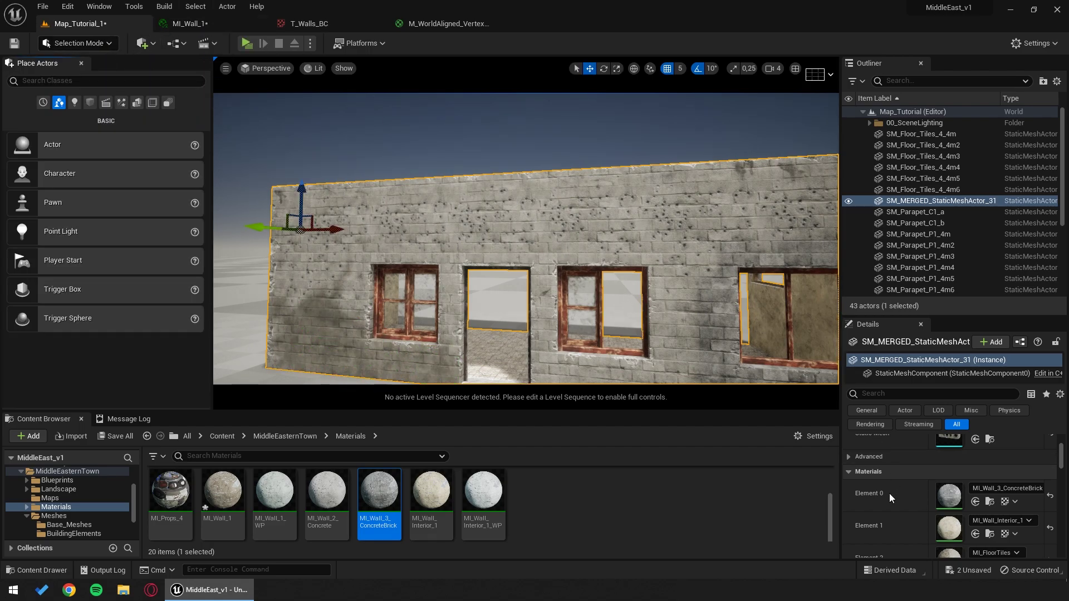
Step: Open MI_Wall_3_ConcreteBrick from the Element 0 slot, try changing one of its global scalar parameters, and undo the change
double_click(949, 491)
left_click_drag(532, 12, 894, 92)
scroll(905, 310, "down", 3)
scroll(940, 316, "down", 4)
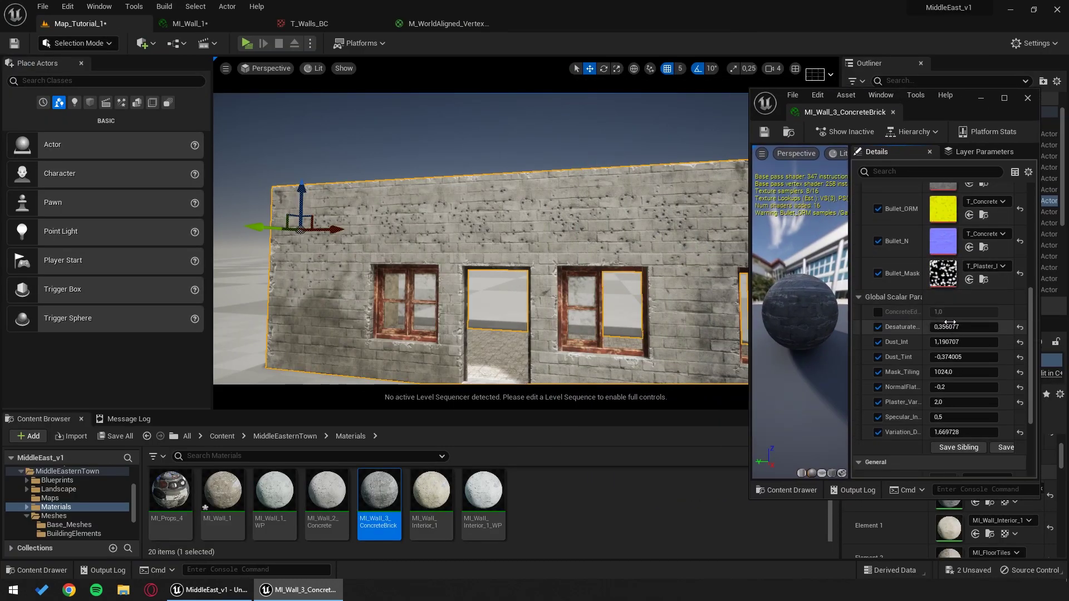
right_click_drag(525, 239, 536, 240)
left_click_drag(958, 309, 947, 339)
key("ctrl+z")
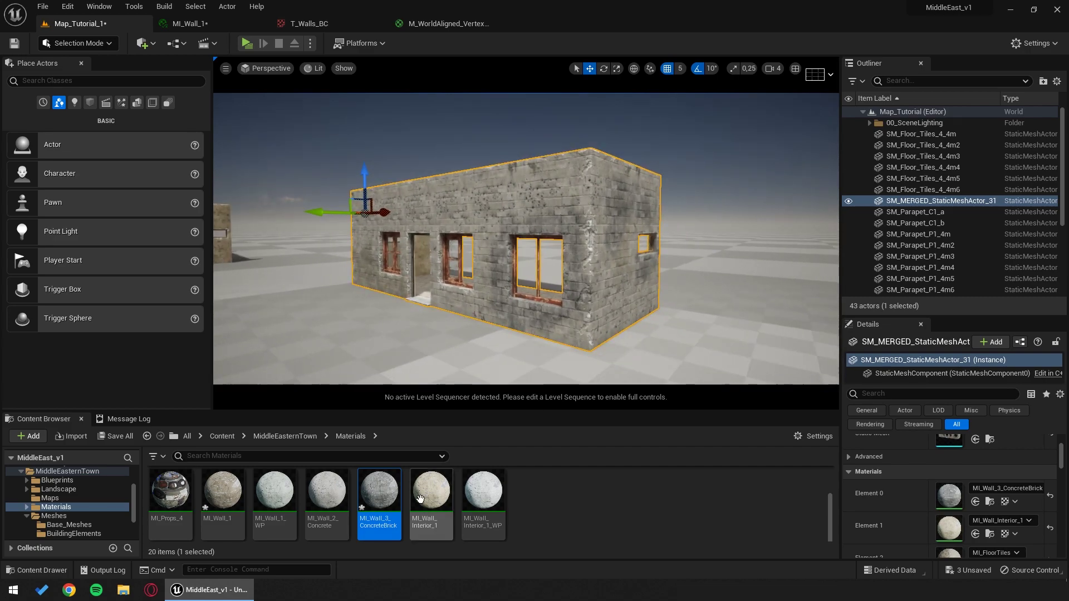
Step: Assign MI_Wall_2_Concrete to the merged building's outer walls and view the long facade
left_click_drag(327, 490, 548, 239)
right_click_drag(548, 240, 618, 239)
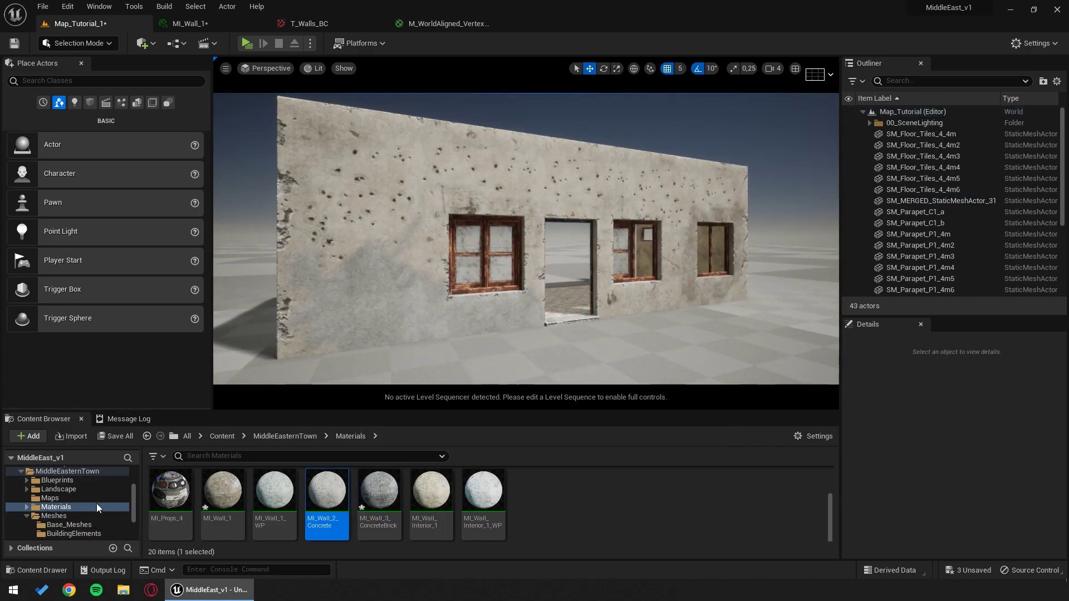
Step: Open M_WAligned_NoVertexPaint from the MasterMaterials folder, view its graph's output, and dock its window with the other open editors
scroll(278, 504, "up", 2)
double_click(220, 489)
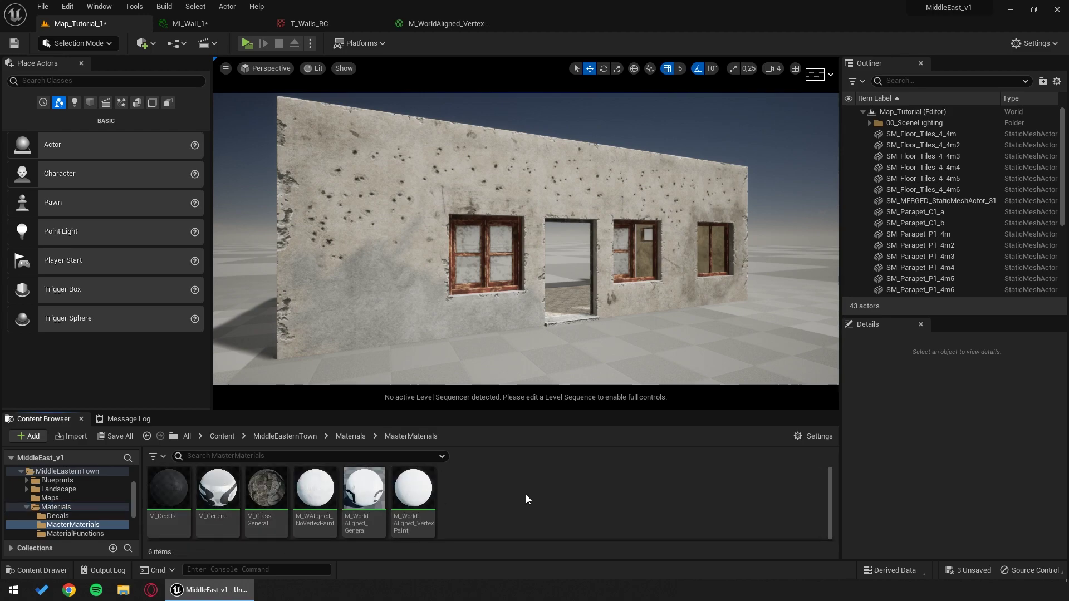
left_click(415, 504)
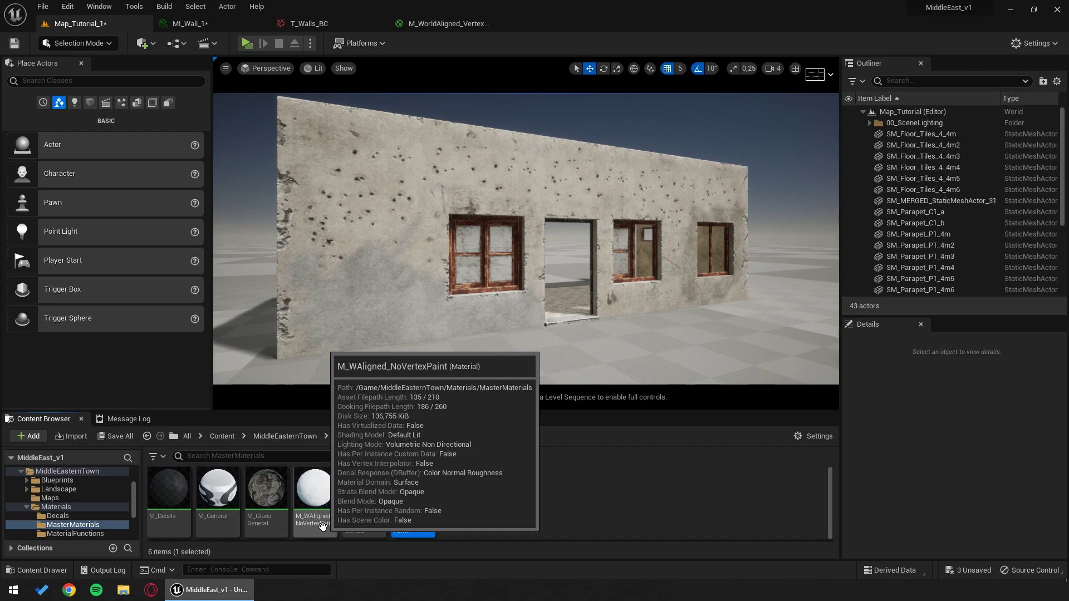
double_click(317, 504)
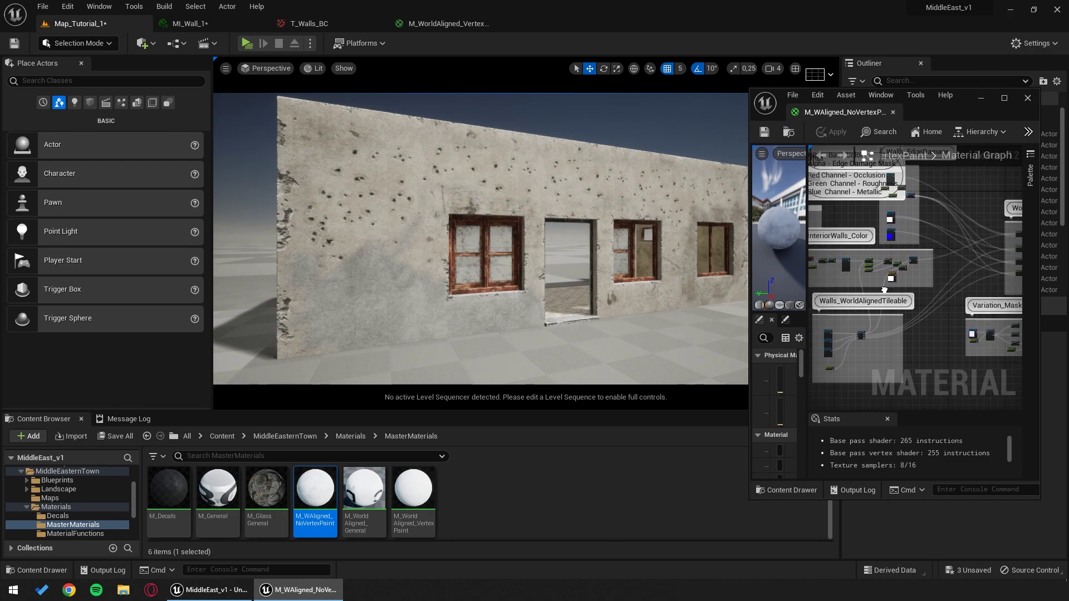
scroll(868, 264, "up", 8)
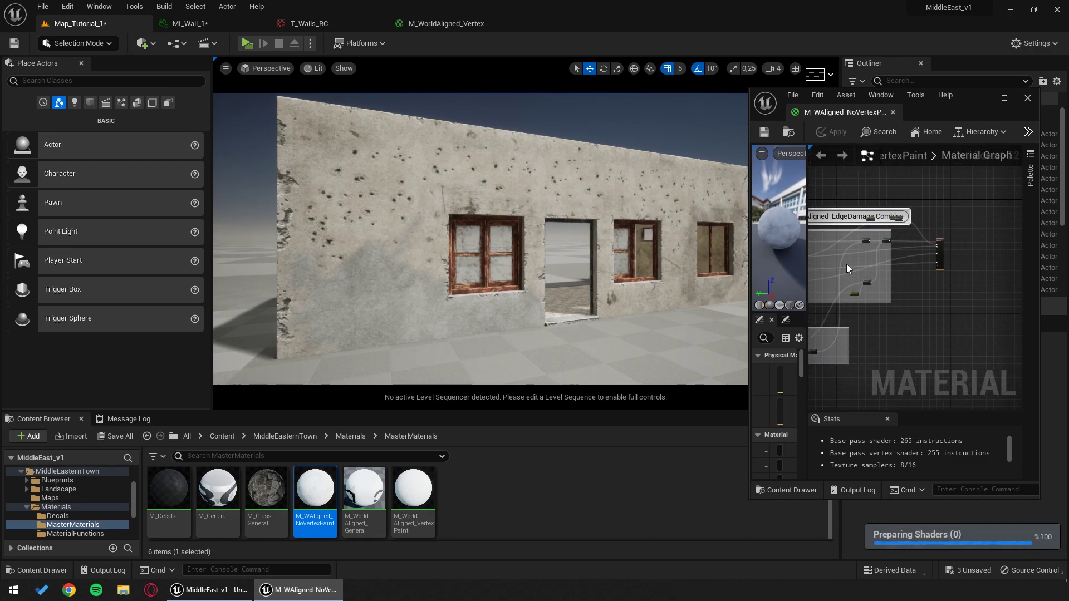
left_click_drag(1016, 103, 518, 28)
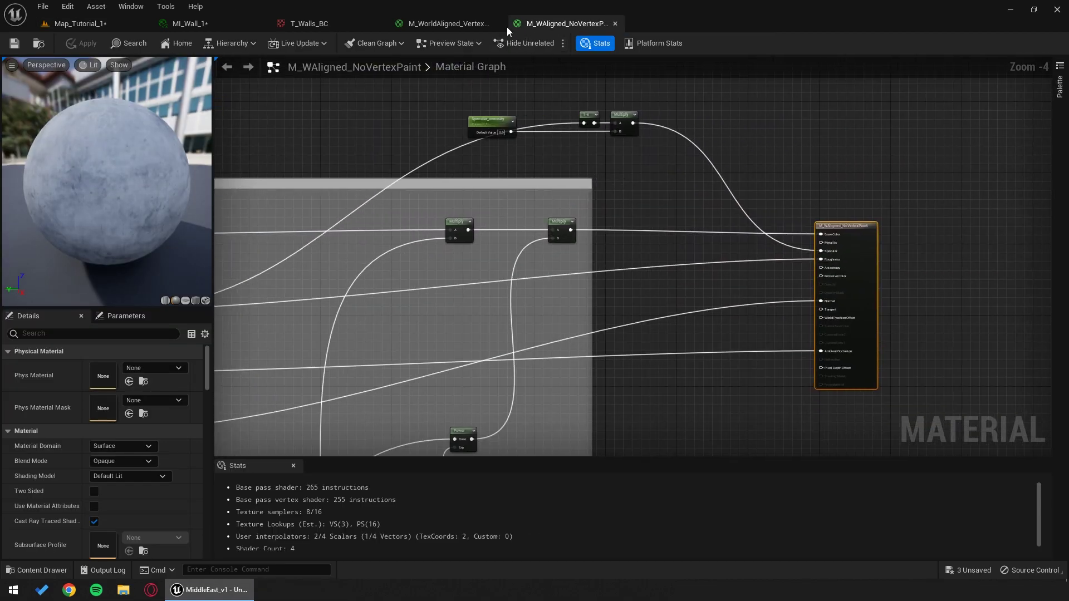
Step: Compare the output section of the M_WorldAligned_VertexPaint graph with that of M_WAligned_NoVertexPaint
left_click(472, 25)
scroll(671, 262, "down", 3)
scroll(669, 289, "up", 2)
right_click_drag(669, 290, 629, 308)
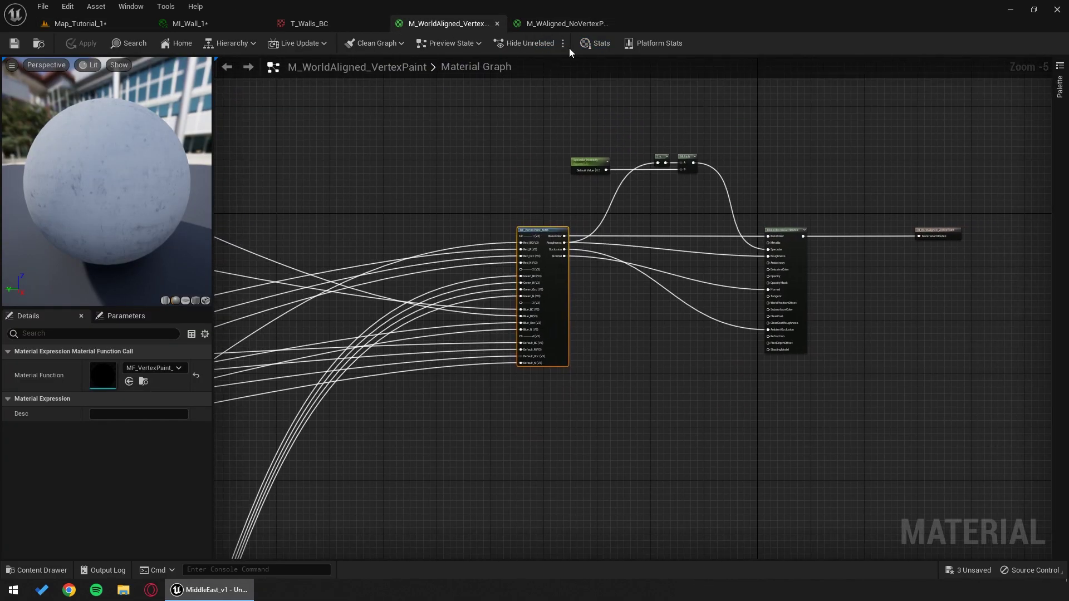
left_click(566, 23)
Step: Return to Map_Tutorial_1, inspect the building in an optimization view mode, and restore the Lit view
left_click(78, 23)
left_click(314, 68)
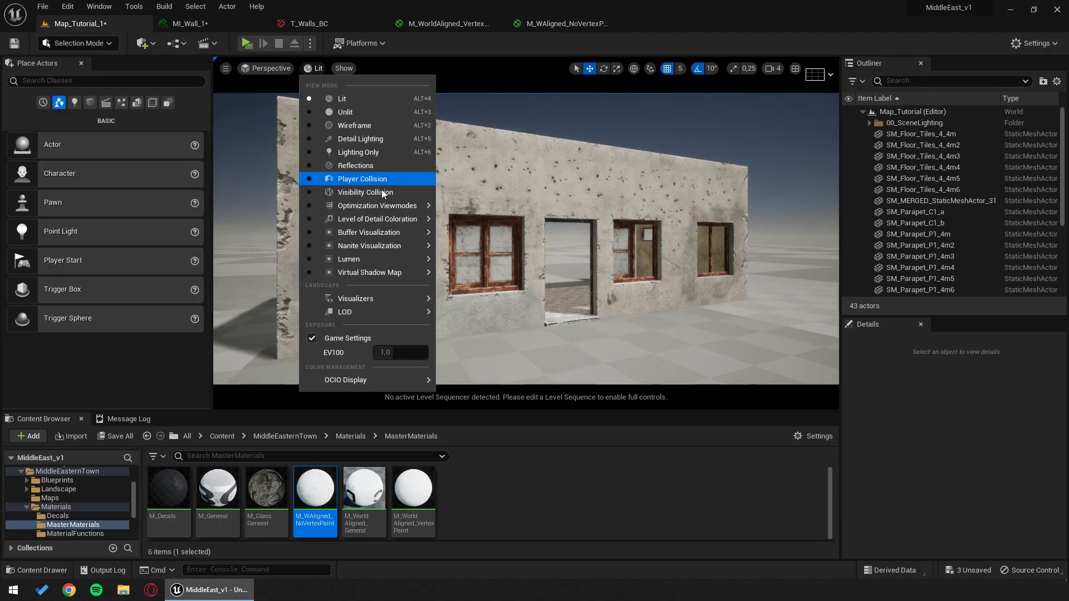
mouse_move(377, 205)
left_click(501, 260)
right_click_drag(501, 260, 407, 259)
mouse_move(526, 238)
right_mouse_down()
mouse_move(550, 246)
mouse_move(526, 239)
right_mouse_up()
left_click(336, 68)
left_click(341, 110)
right_click_drag(341, 110, 341, 110)
right_click_drag(495, 65, 495, 65)
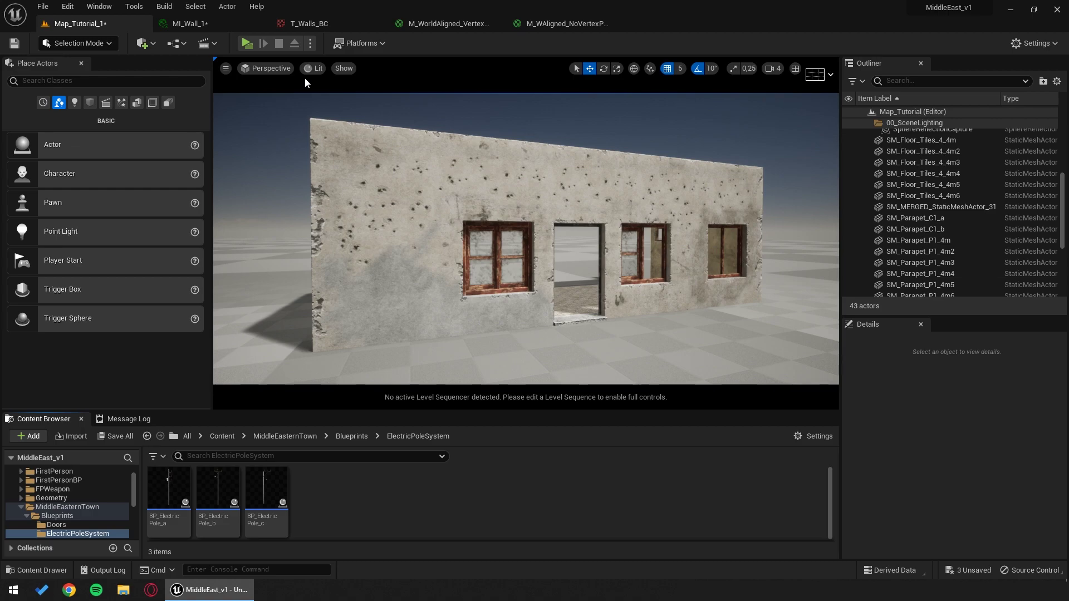
Step: Open the ElectricPoleSystem folder inside MiddleEasternTown's Blueprints folder
left_click(62, 507)
left_click(55, 517)
scroll(57, 516, "down", 2)
left_click(68, 499)
Step: Place BP_ElectricPole_a on the ground in front of the building, adjusting its position and rotation
right_click_drag(395, 368, 396, 367)
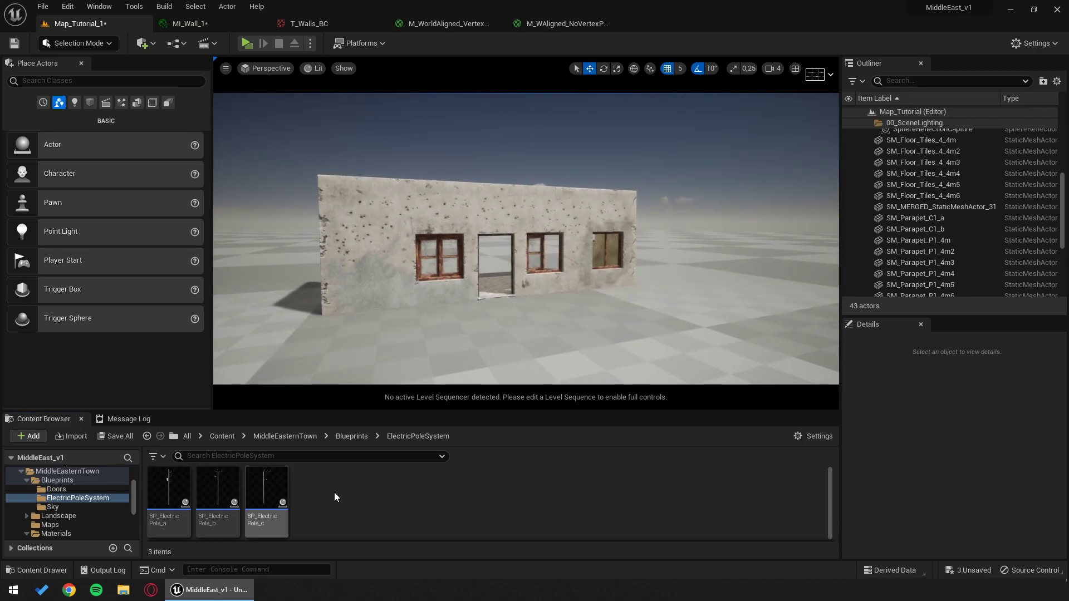
right_click_drag(474, 339, 474, 339)
right_click_drag(396, 367, 396, 368)
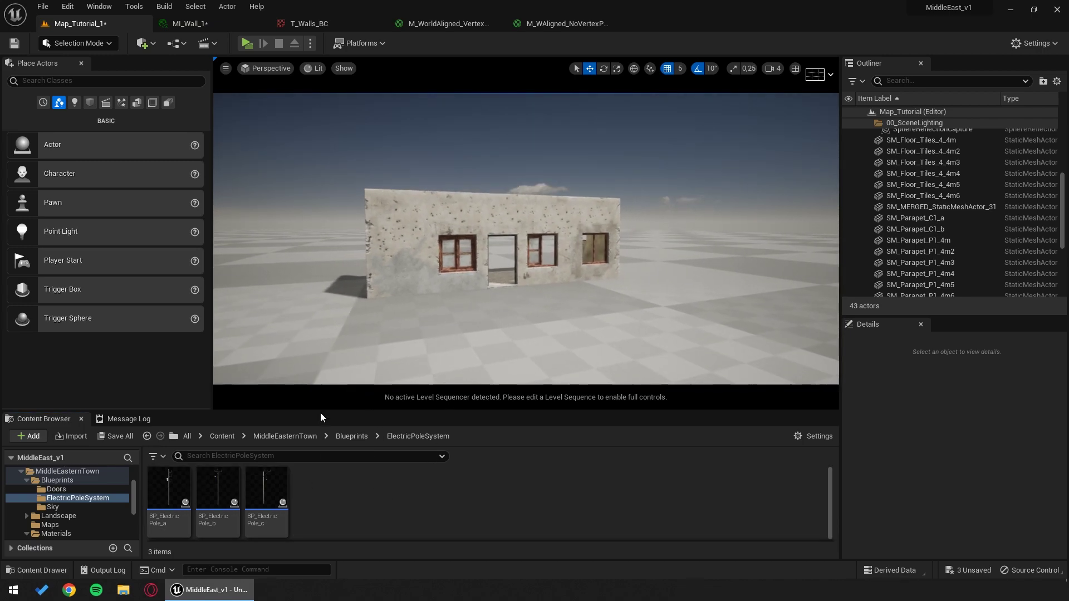
left_click_drag(169, 490, 437, 332)
right_click_drag(473, 325, 473, 326)
left_click_drag(484, 306, 484, 330)
right_click_drag(505, 331, 505, 331)
key("e")
left_click_drag(504, 360, 472, 371)
key("w")
right_click_drag(479, 365, 479, 365)
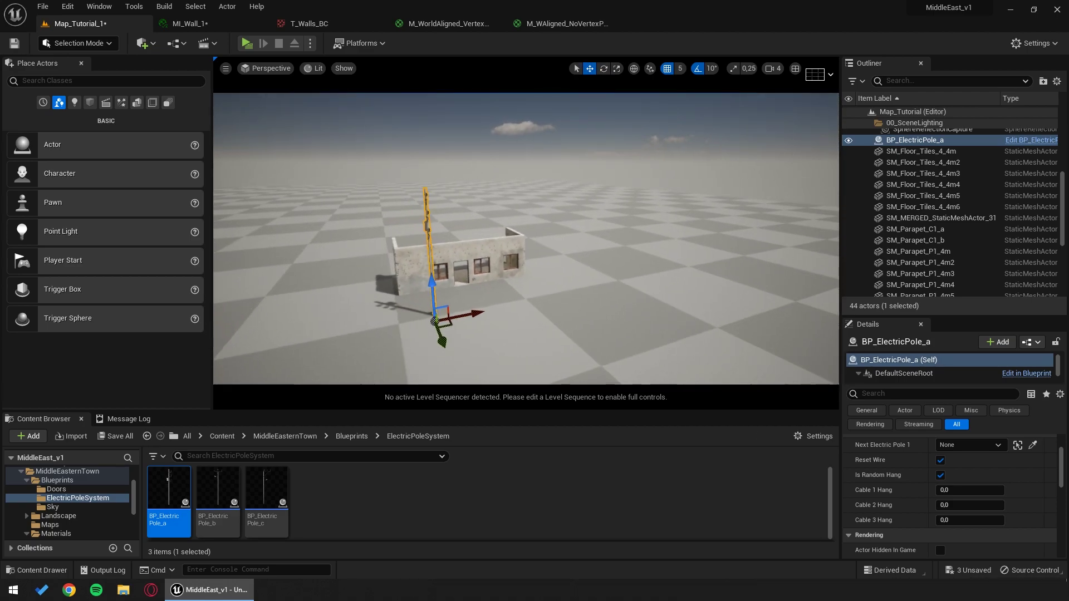
Step: Duplicate the electric pole beside the building and set the copy's Next Electric Pole 1 to BP_ElectricPole_a
left_click_drag(483, 314, 625, 290, "alt")
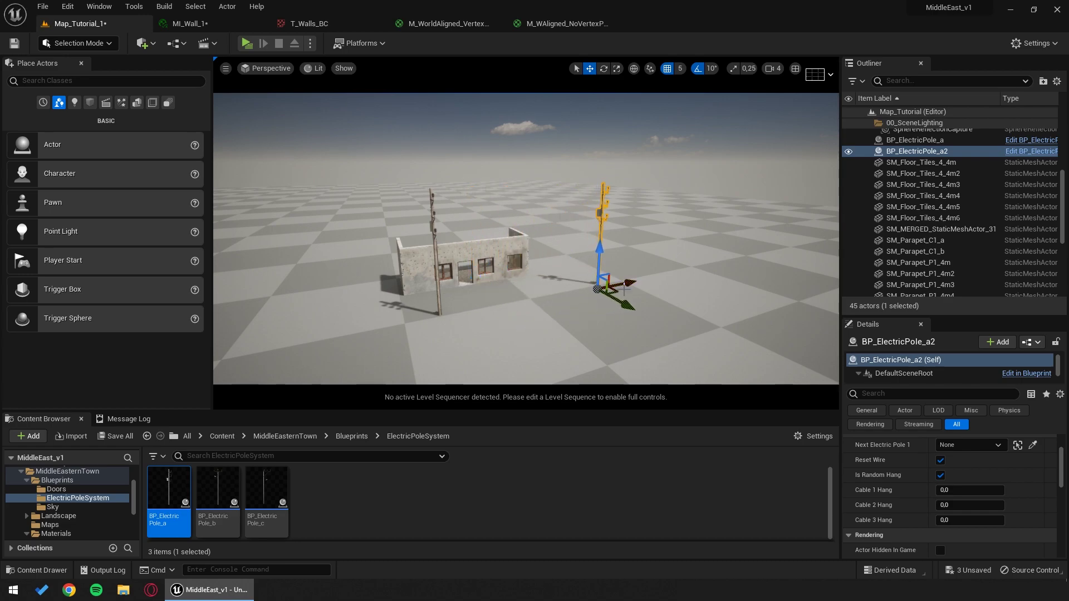
left_click(1034, 446)
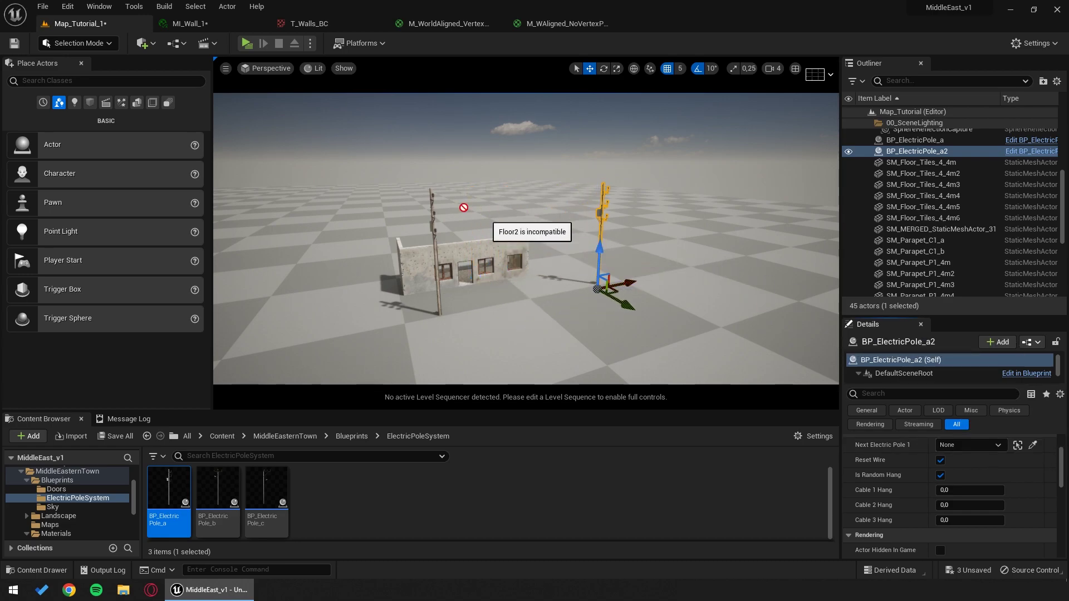
left_click(434, 200)
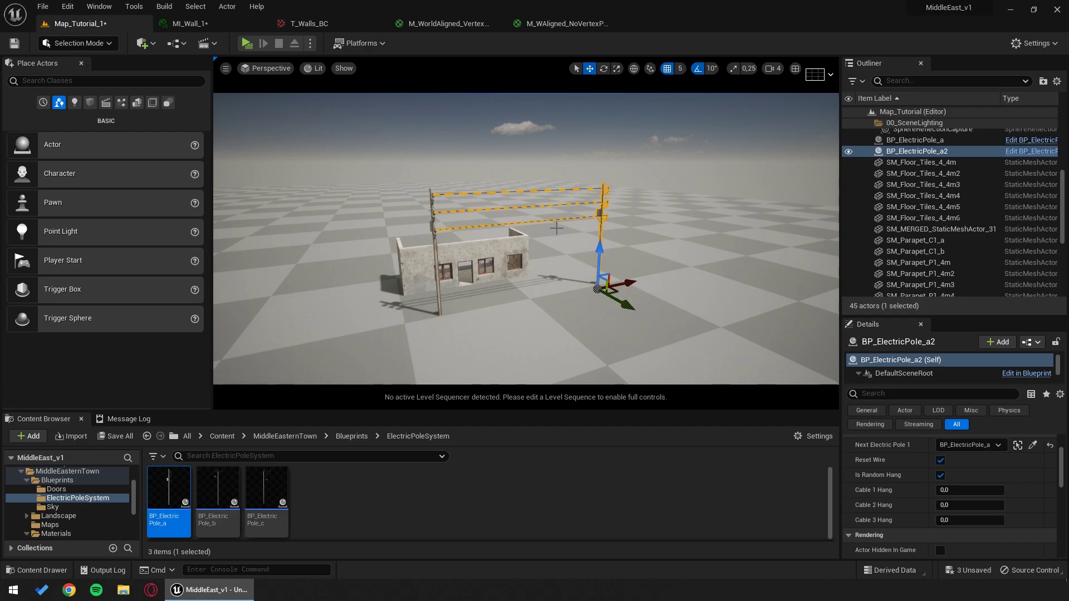
left_click(607, 244)
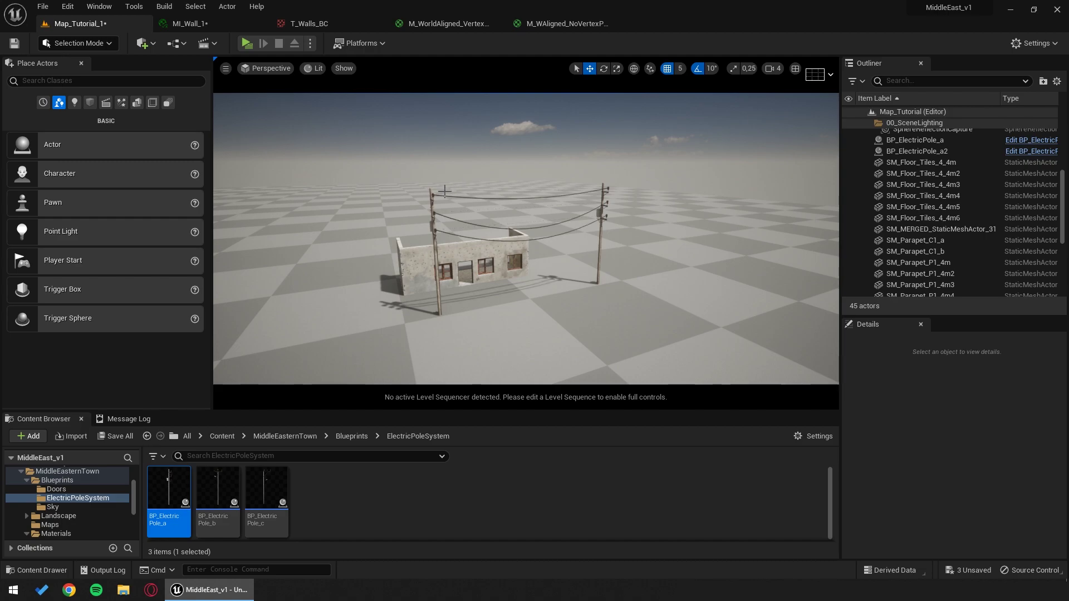
Step: Duplicate BP_ElectricPole_a2 farther along the row and set the copy's Next Electric Pole 1 to BP_ElectricPole_a2
key("d")
right_click_drag(630, 276, 559, 233)
left_click(543, 255)
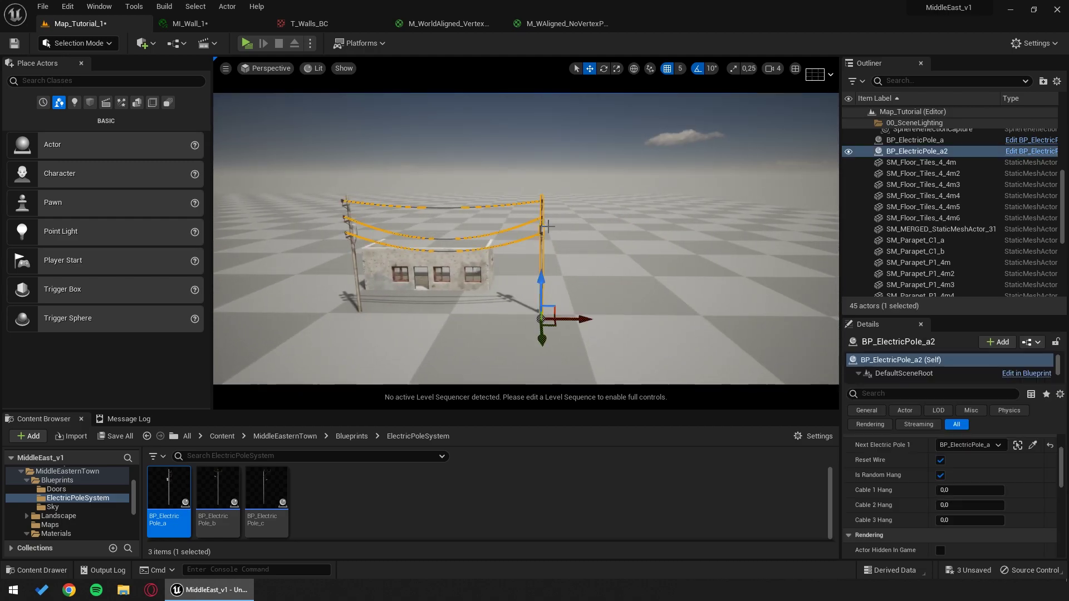
key("d")
left_click_drag(509, 319, 649, 303, "alt")
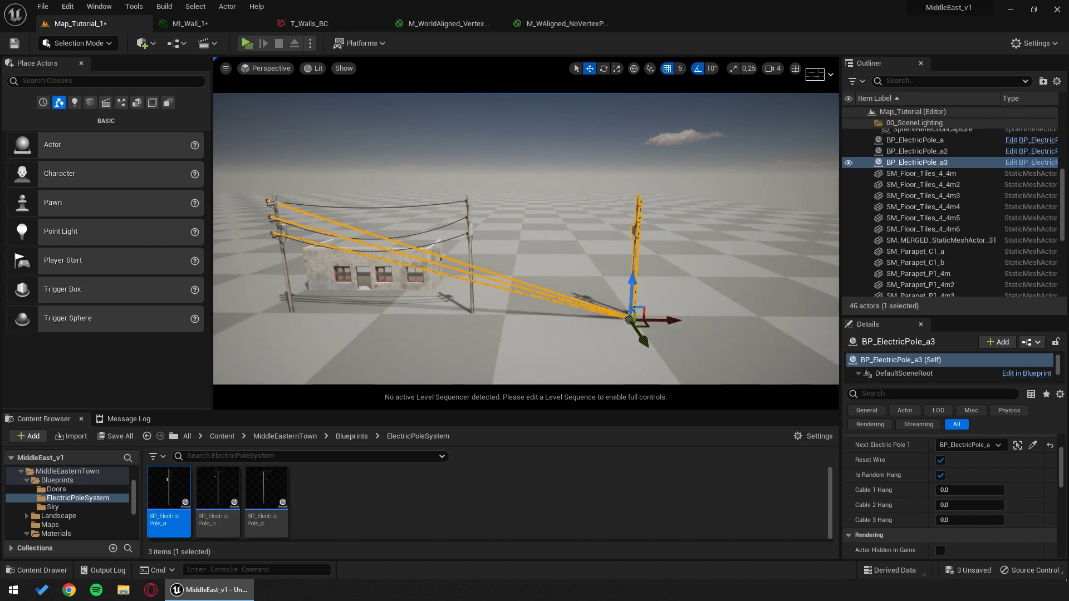
left_click(1032, 445)
left_click(470, 203)
key("Escape")
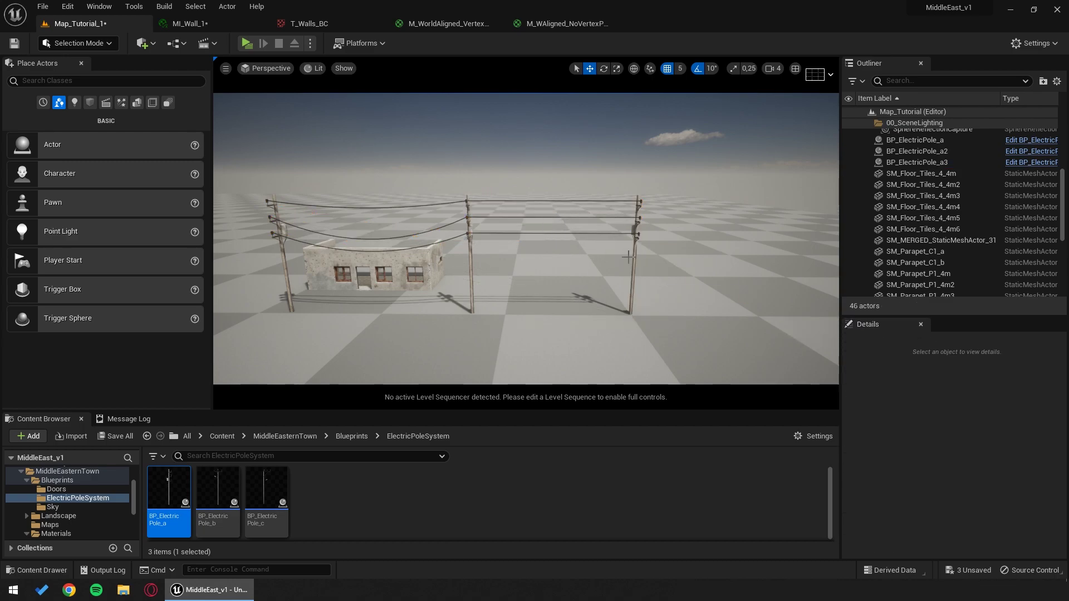
Step: Duplicate BP_ElectricPole_a3 towards the open ground in front and set the copy's Next Electric Pole 1 to BP_ElectricPole_a3
left_click(634, 259)
right_click_drag(633, 259, 651, 317)
left_click_drag(586, 210, 707, 362, "alt")
left_click(1033, 444)
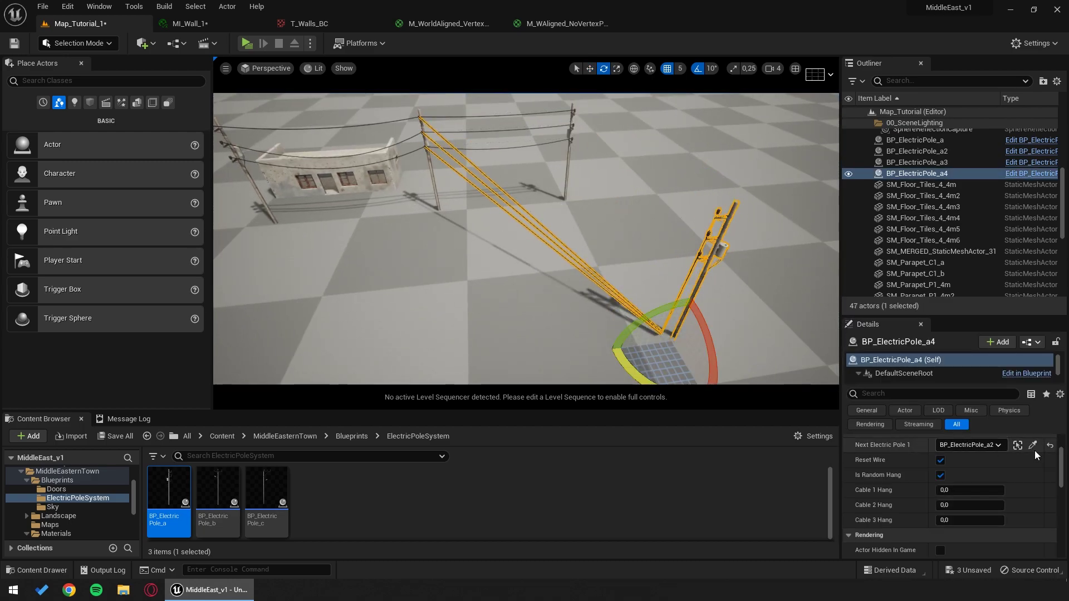
left_click(573, 131)
right_click_drag(573, 134, 518, 123)
Step: Duplicate an electric pole beyond the opposite end of the row and link it to the end pole through Next Electric Pole 1
left_click(433, 190)
left_click_drag(439, 229, 437, 328, "alt")
key("e")
left_click(432, 179)
left_click(1032, 445)
left_click(329, 227)
key("Escape")
right_click_drag(329, 227, 341, 191)
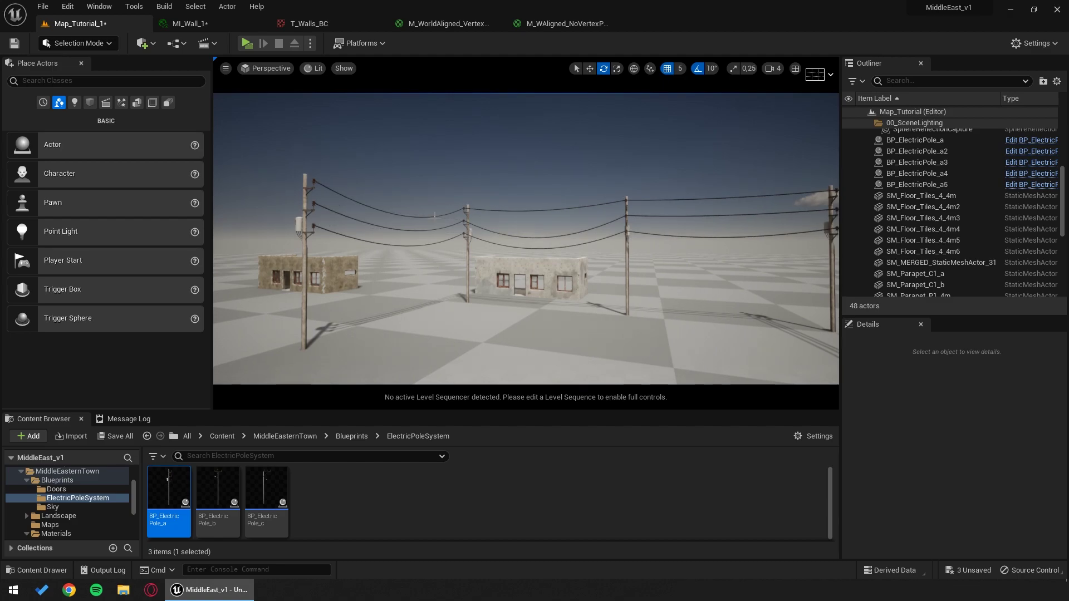
Step: Select BP_ElectricPole_a3 and shift it slightly along the ground
right_click_drag(581, 214, 705, 216)
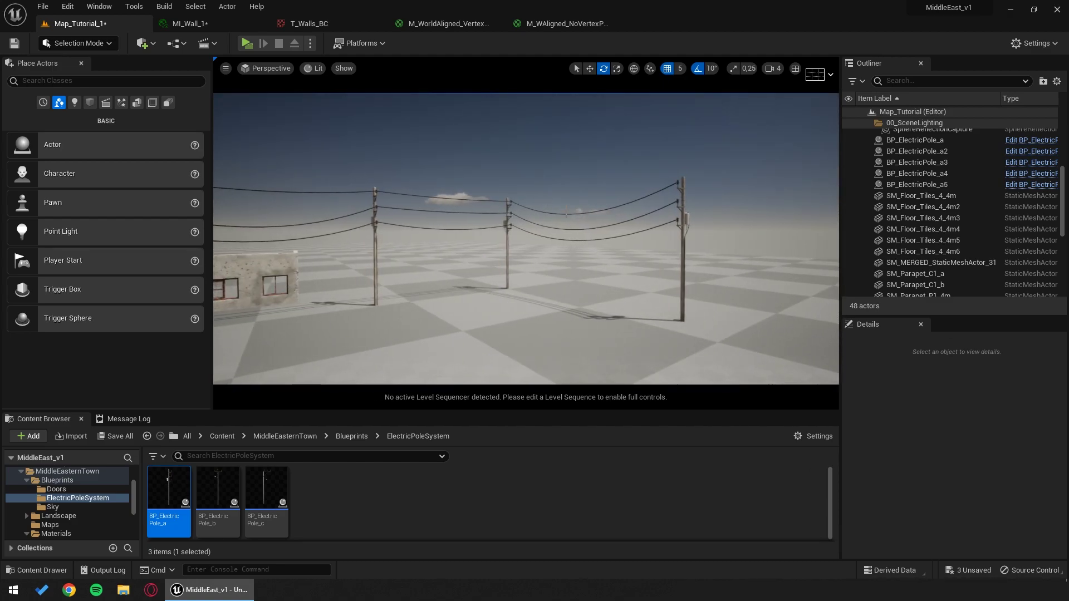
left_click(513, 232)
left_click(506, 222)
right_click_drag(506, 222, 473, 222)
key("w")
left_click_drag(611, 311, 604, 312)
key("w")
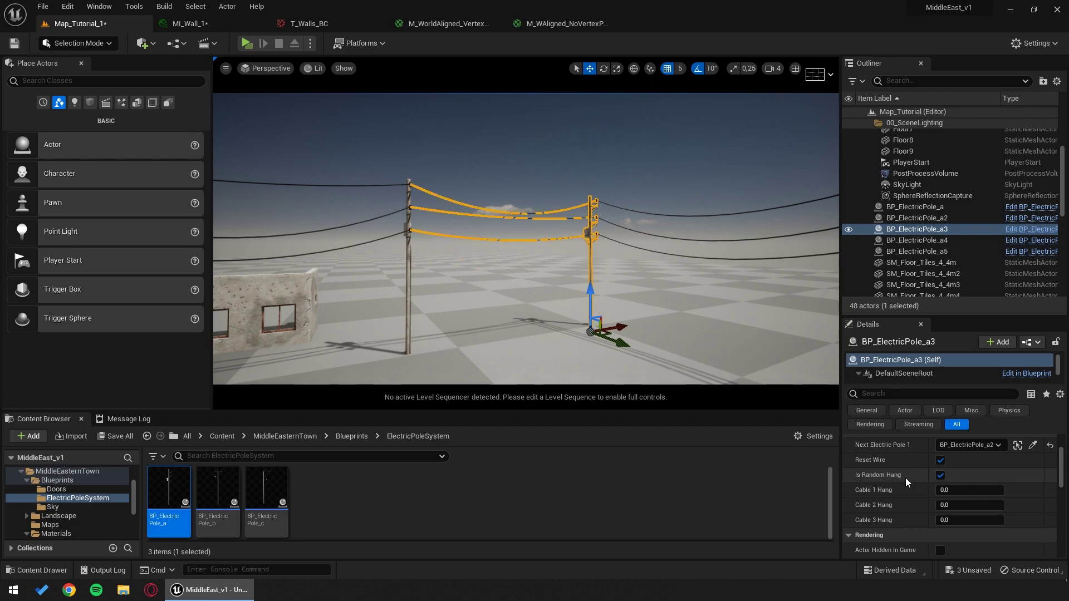
Step: Disable Is Random Hang on BP_ElectricPole_a3 and set Cable 1, 2 and 3 Hang to about 32.23, 5.89 and 10.67
left_click(941, 475)
left_click(968, 489)
left_click_drag(969, 490, 1002, 520)
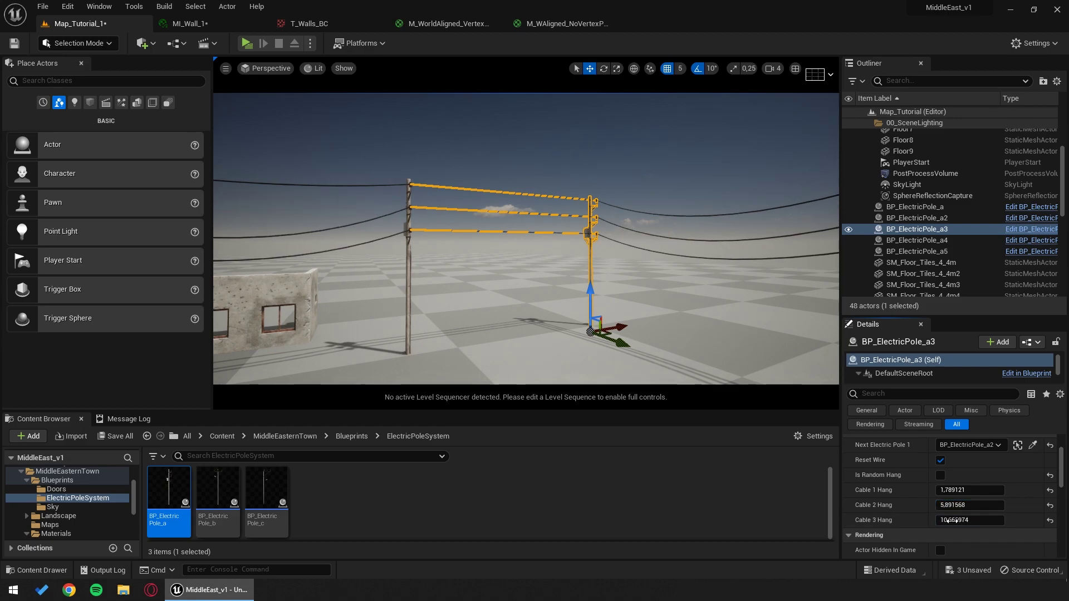
left_click_drag(969, 490, 1024, 490)
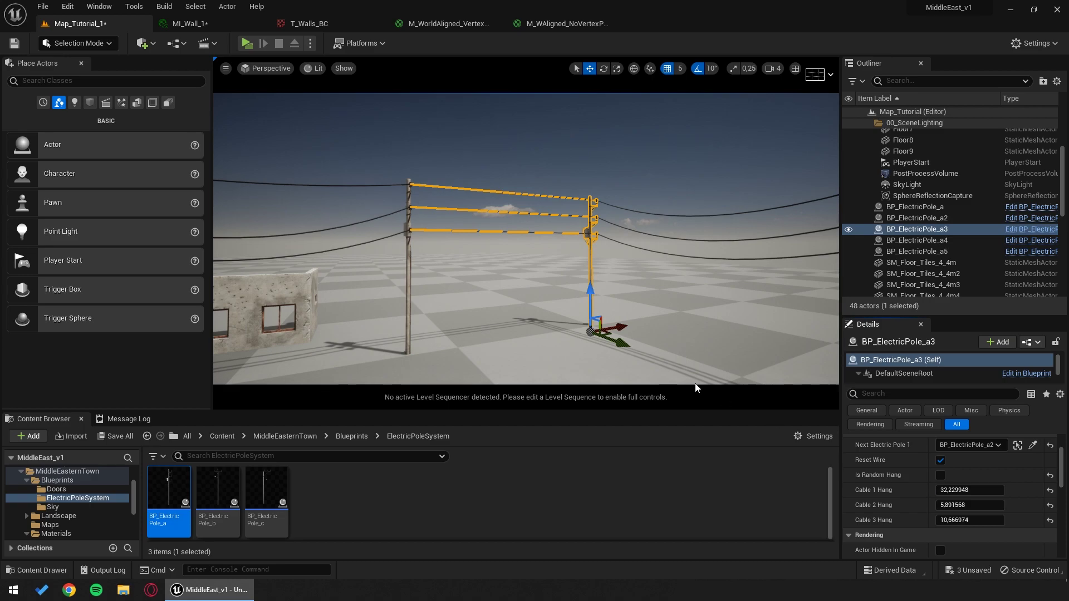
key("Escape")
Step: Place BP_ElectricPole_b on the open ground, duplicate it, and set the copy's Next Electric Pole to the first one
right_click_drag(592, 231, 529, 239)
left_click_drag(217, 496, 495, 326)
right_click_drag(495, 326, 526, 356)
left_click_drag(403, 316, 532, 346, "alt")
left_click(1033, 445)
left_click(334, 202)
key("Escape")
right_click_drag(441, 255, 412, 259)
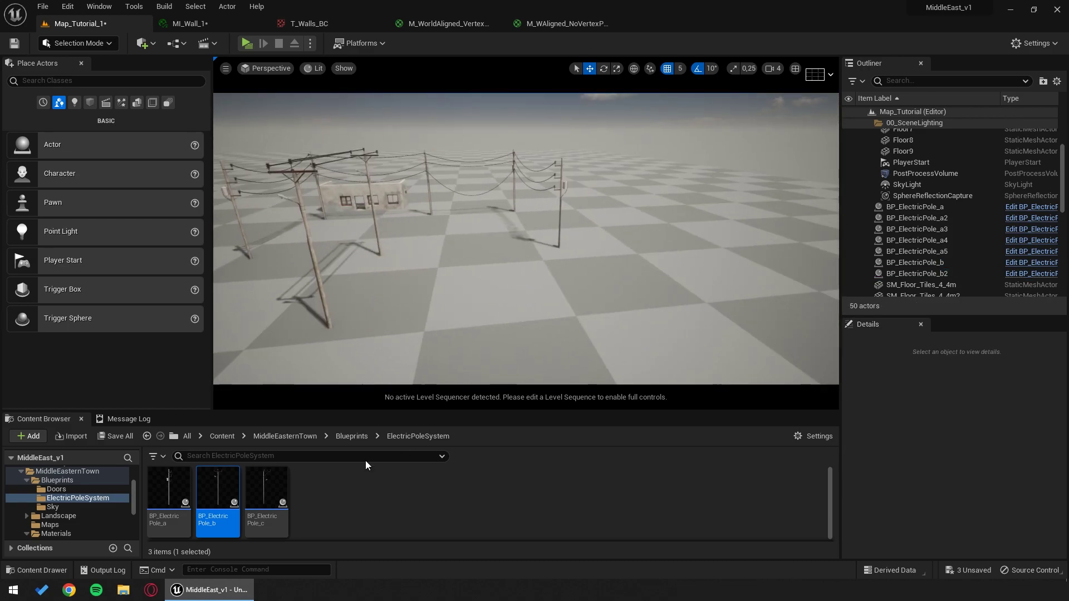
Step: Place BP_ElectricPole_c on the open ground, duplicate it, and connect the copy's wires to the first one
left_click_drag(266, 493, 466, 254)
right_click_drag(465, 253, 484, 264)
left_click_drag(486, 250, 544, 312, "alt")
left_click(1033, 445)
left_click(456, 177)
key("Escape")
right_click_drag(647, 205, 545, 215)
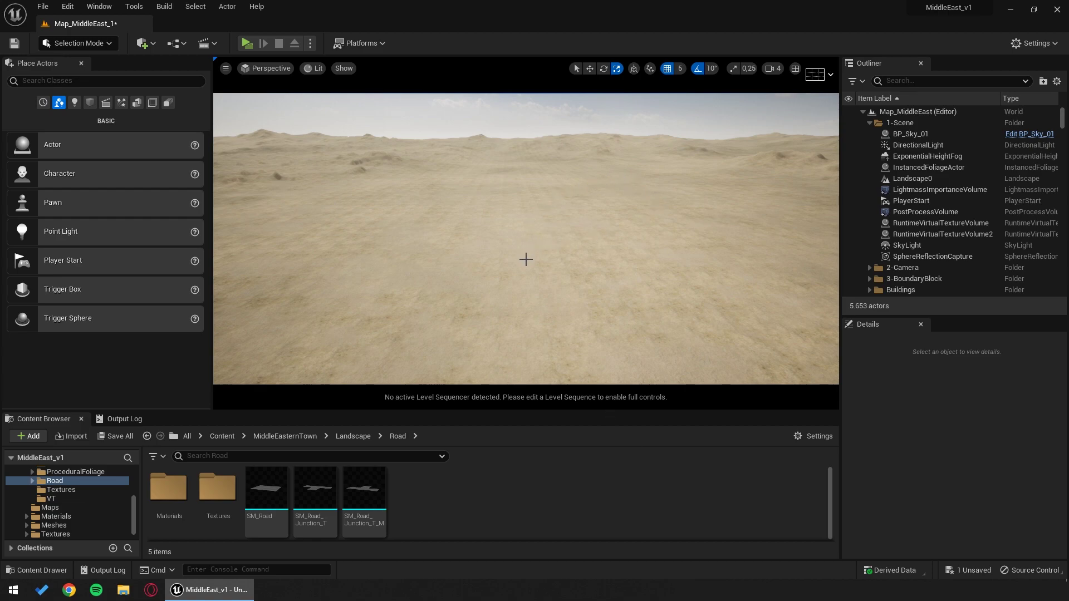
Step: Open the Landscape VT folder and check the Virtual Textures options in Project Settings
left_click(76, 491)
left_click(81, 498)
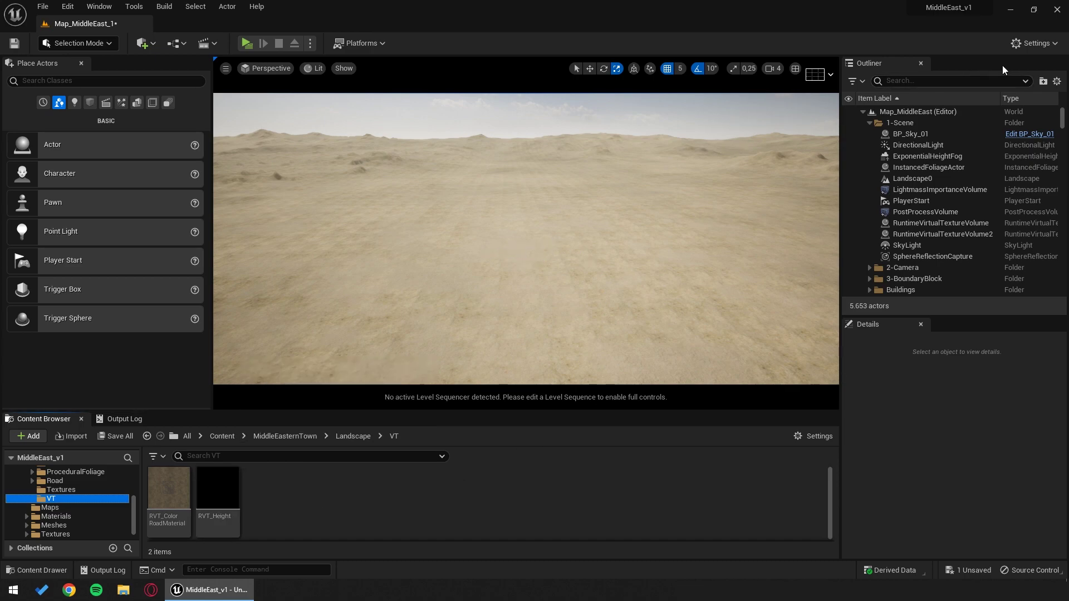
left_click(1033, 44)
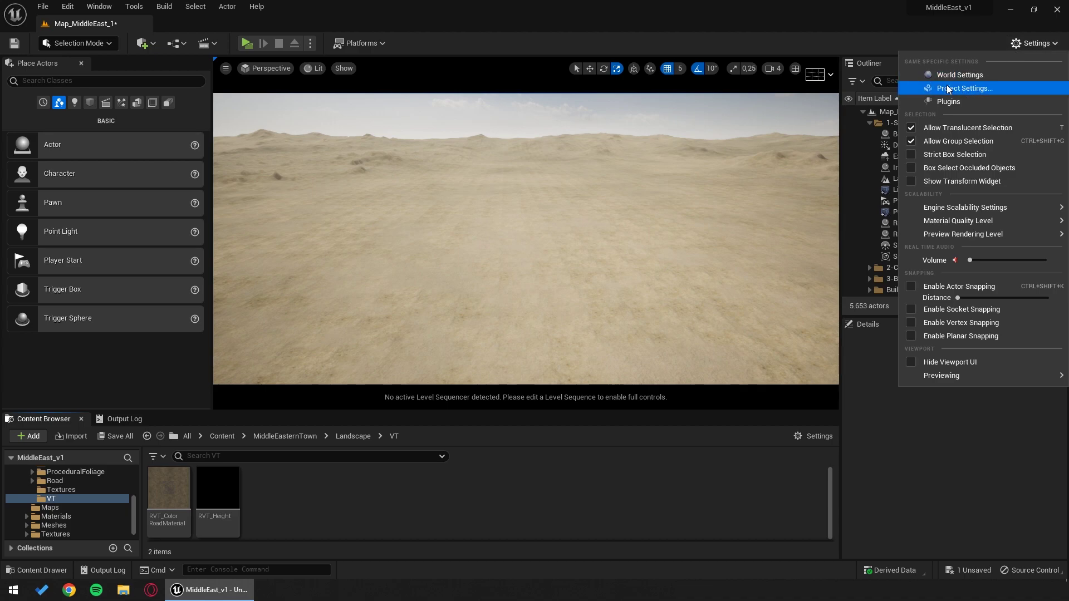
left_click(1002, 88)
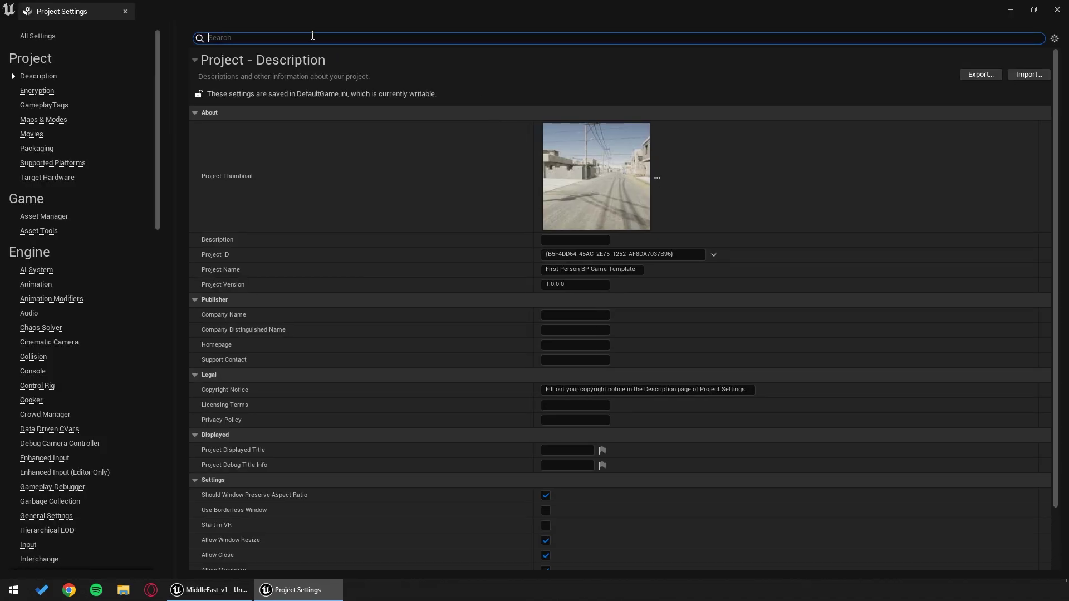
left_click(312, 35)
type("Virtual Textures")
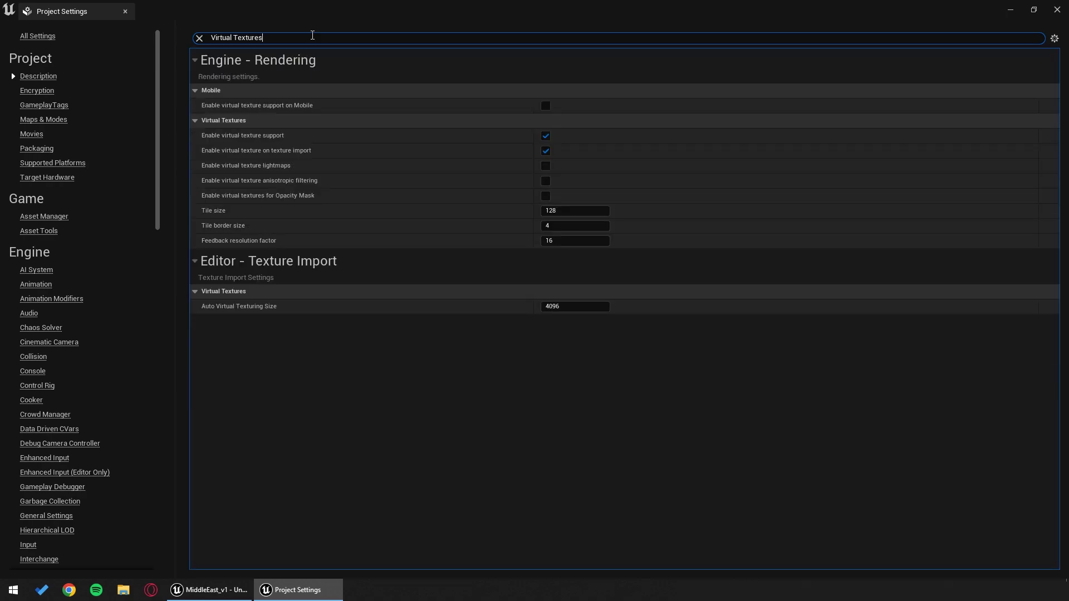
mouse_move(245, 141)
left_click(1056, 10)
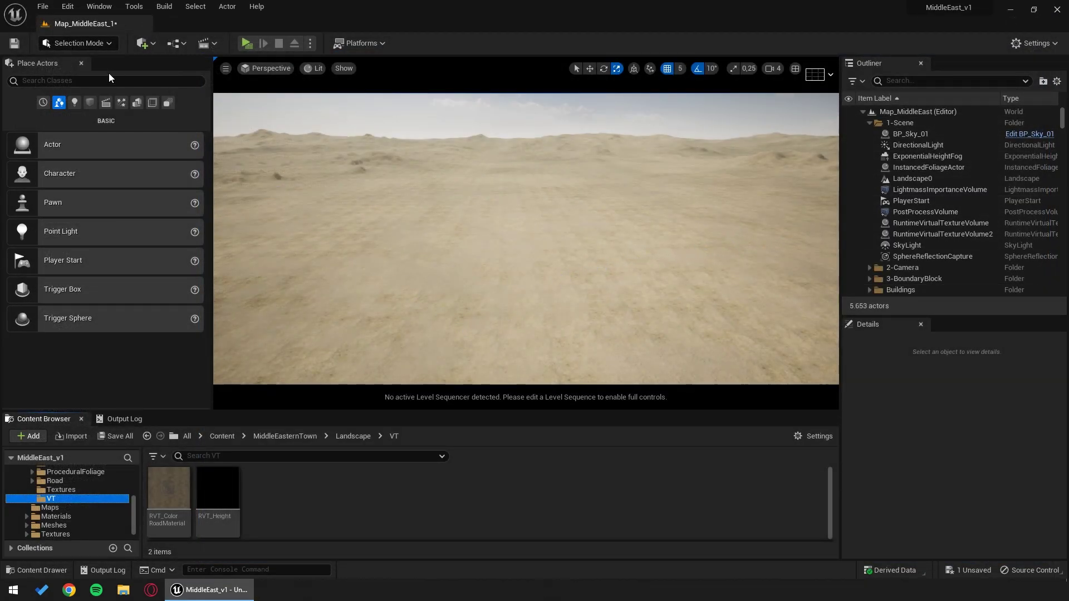
Step: Switch to Landscape mode's Splines tool with the Roads edit layer active, and open the Landscape Road folder
left_click(78, 43)
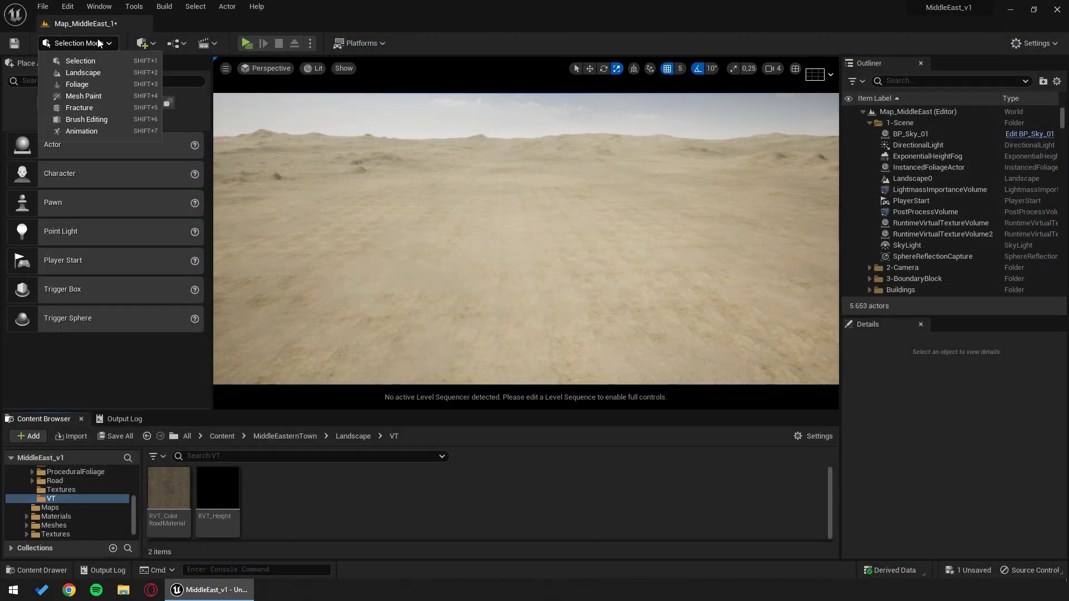
left_click(78, 71)
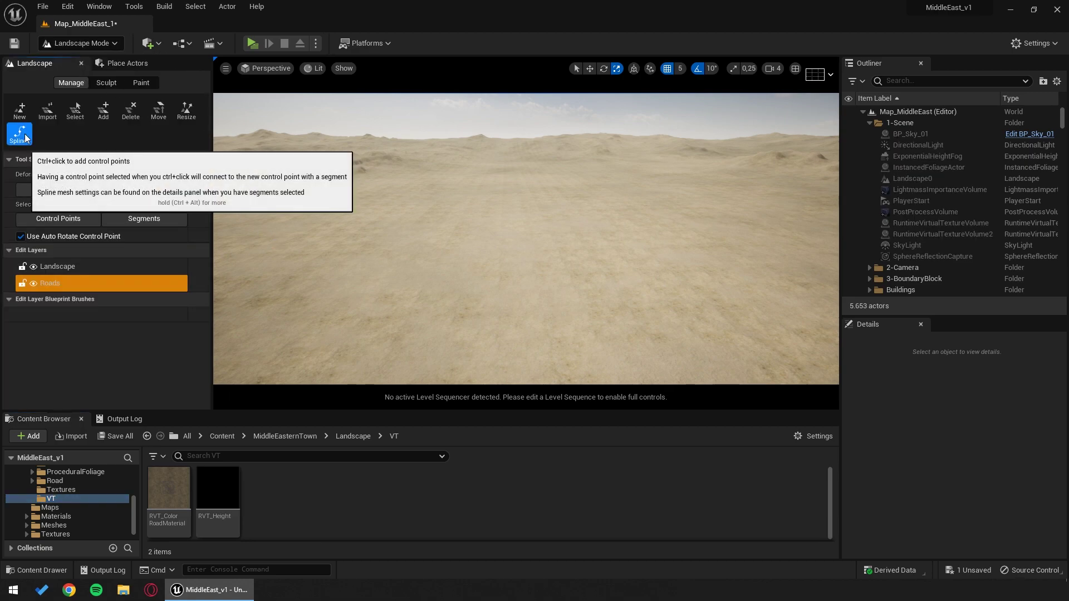
left_click(74, 284)
left_click(99, 479)
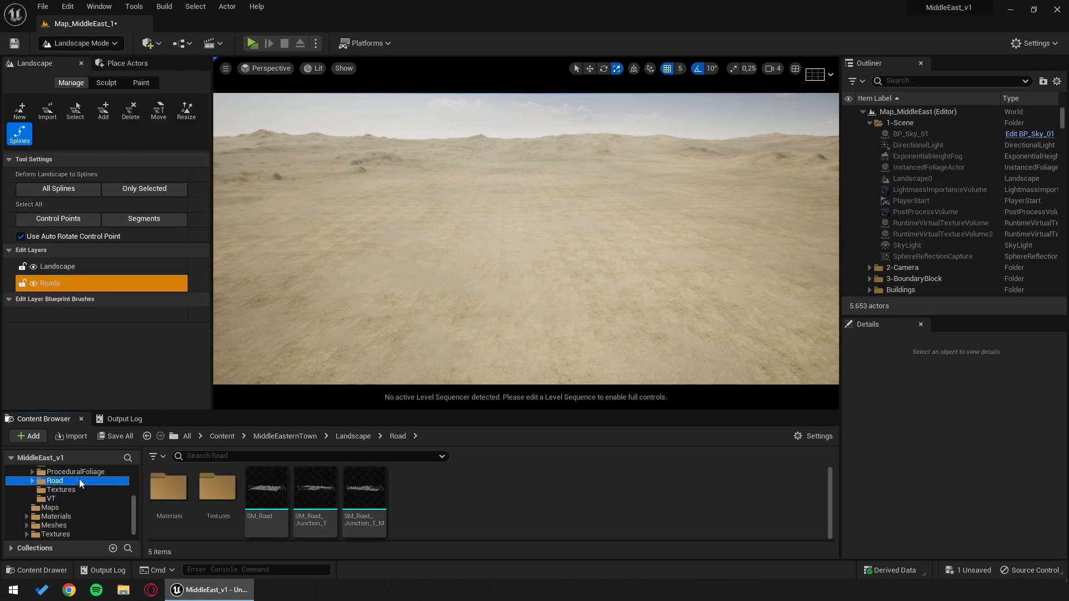
right_click_drag(526, 239, 509, 225)
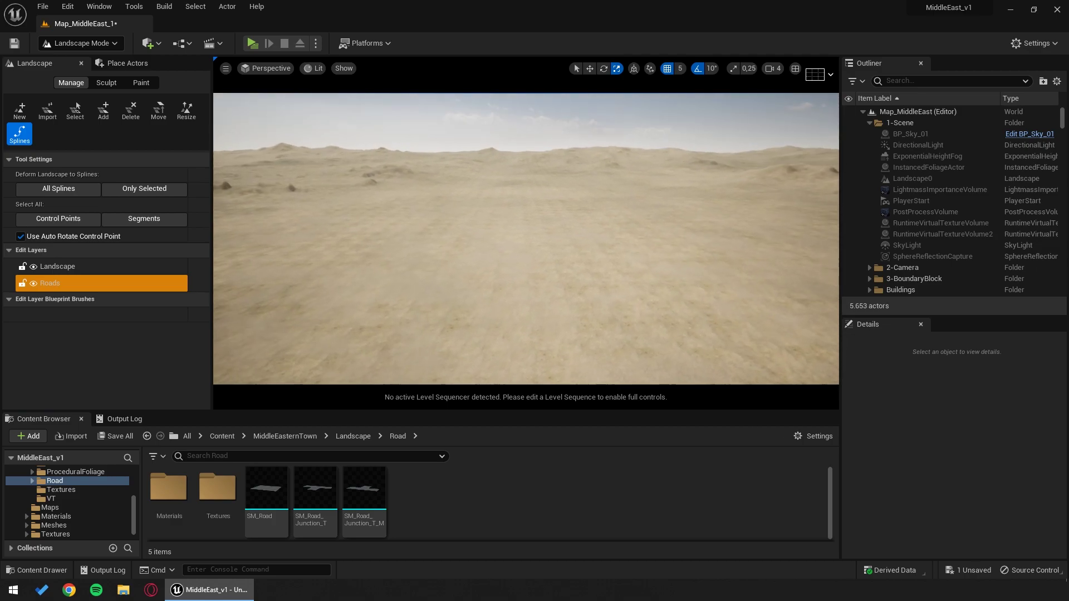
Step: Create a landscape spline from two control points across the open sand and select the segment between them
left_click(323, 240, "ctrl")
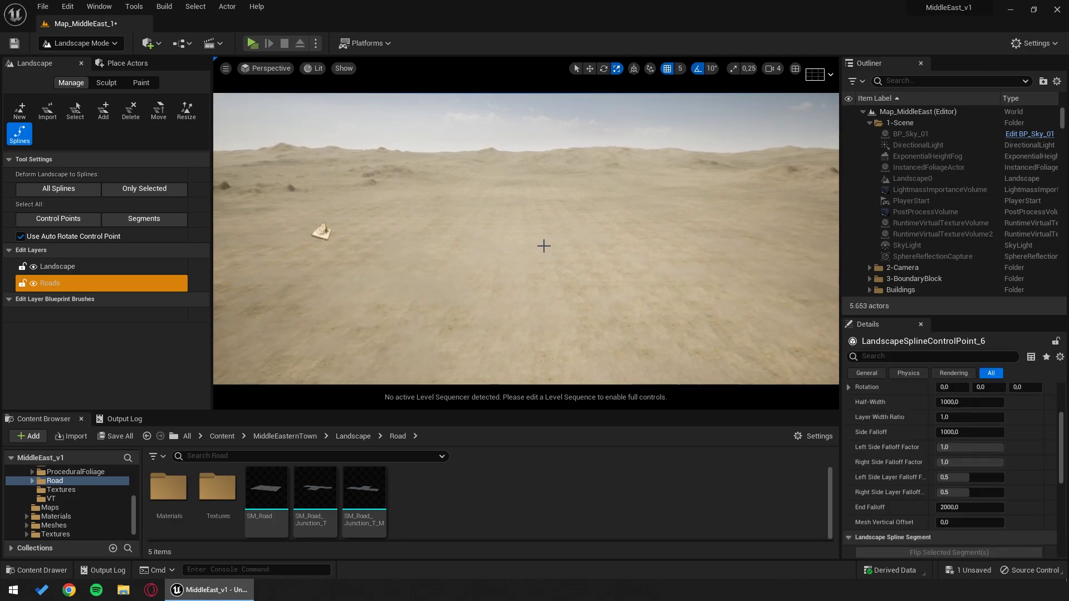
left_click(793, 229, "ctrl")
left_click(524, 238)
right_click_drag(524, 238, 524, 262)
key("s")
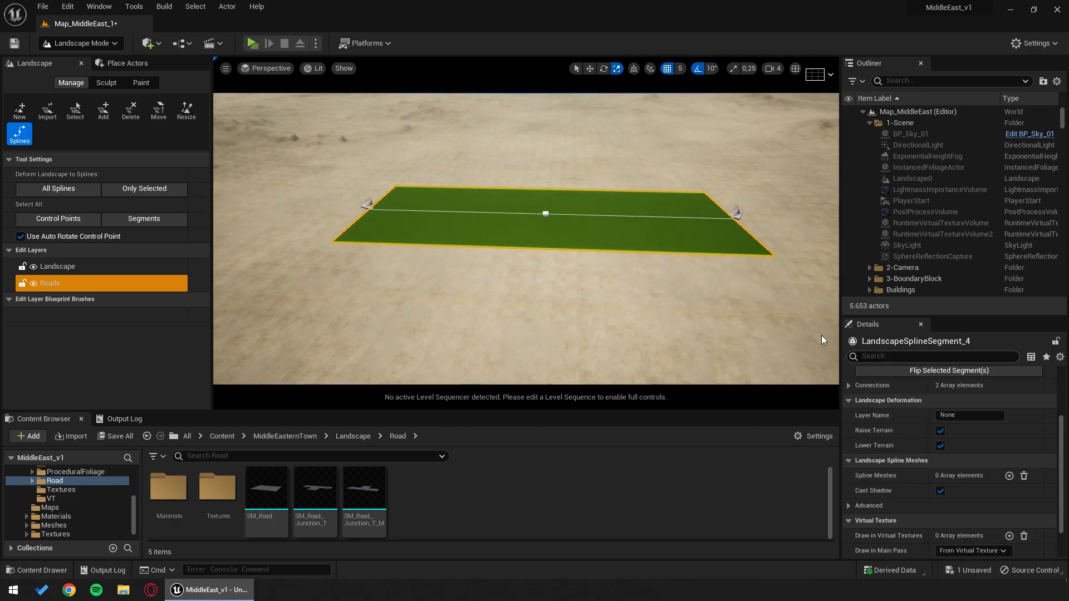
Step: Set both spline control points to Half-Width 360 and Side Falloff 0
left_click(735, 214)
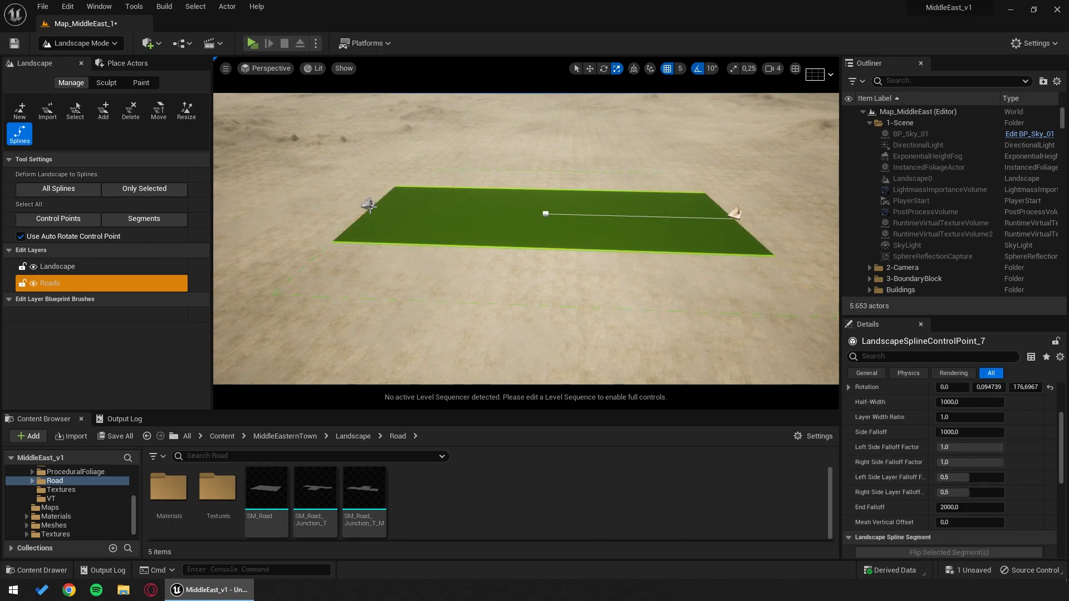
left_click(370, 206, "shift")
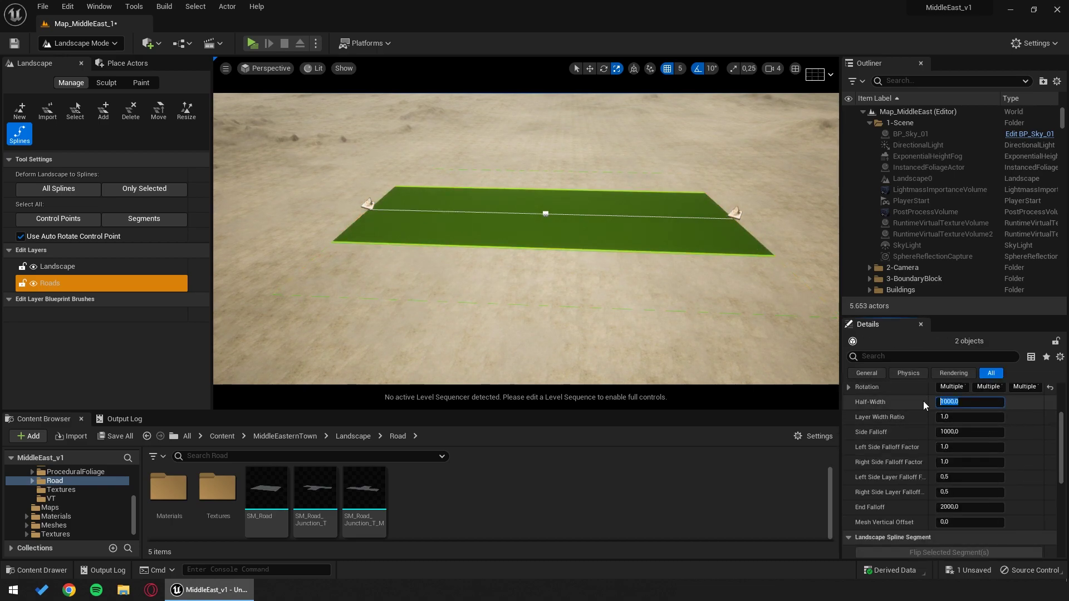
type("360")
key("Tab")
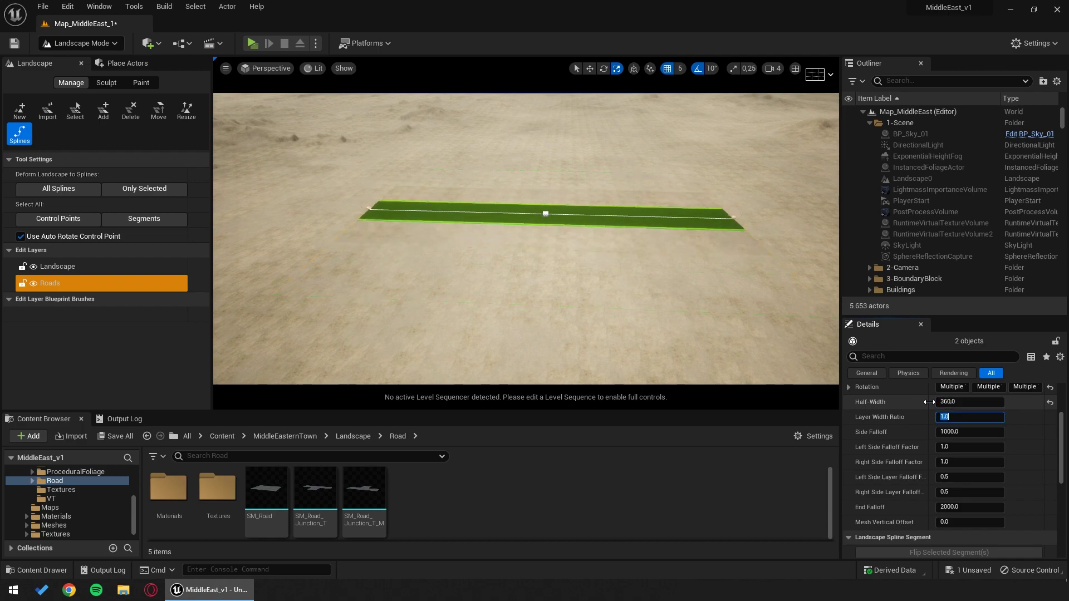
right_click_drag(596, 256, 590, 235)
key("w")
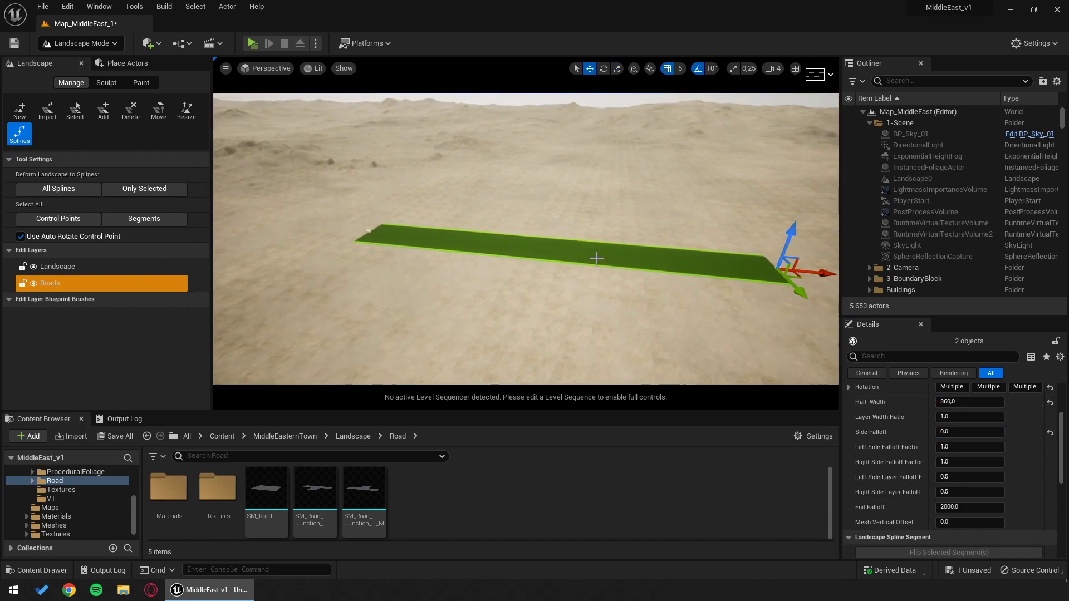
Step: Add a Spline Meshes entry to the spline segment and assign SM_Road as its mesh
left_click(596, 257)
scroll(988, 456, "down", 2)
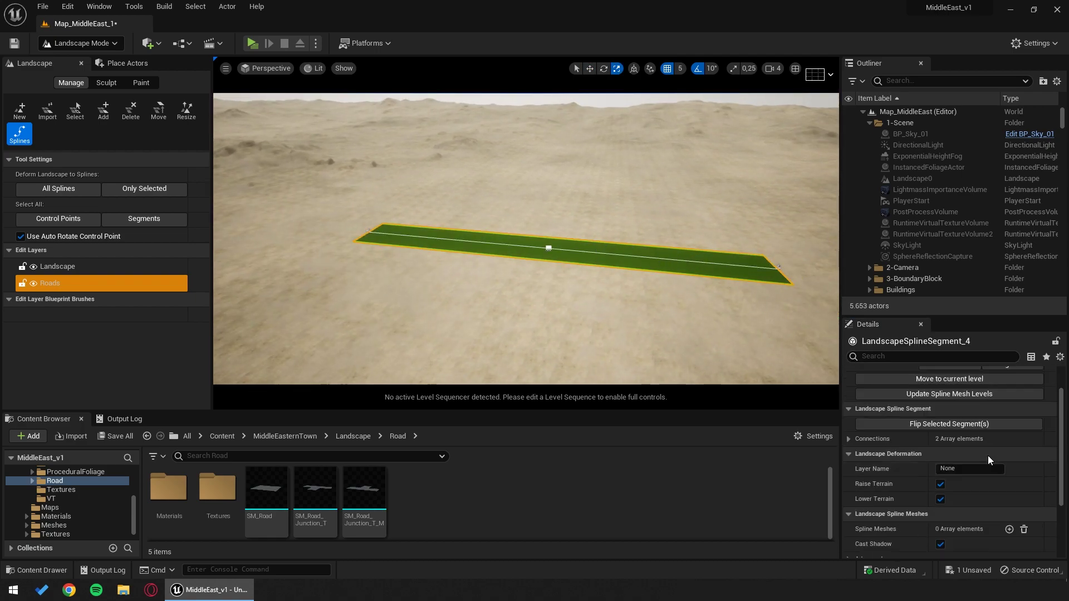
left_click(1008, 440)
left_click(862, 454)
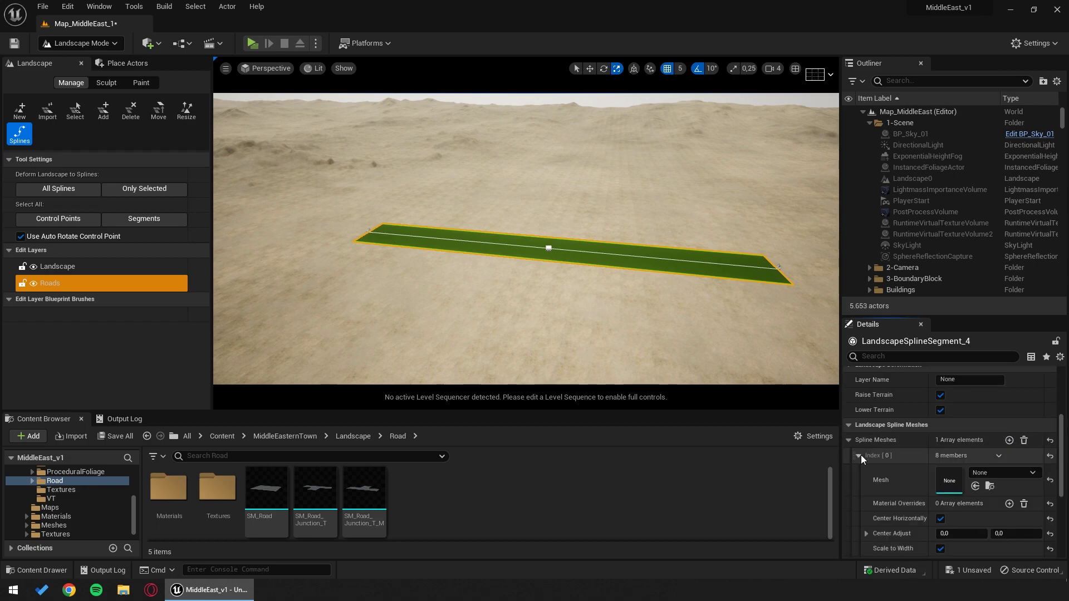
left_click_drag(266, 490, 950, 478)
Step: Select both road spline control points and raise them above the terrain
key("w")
key("d")
right_click_drag(679, 289, 695, 287)
right_click_drag(624, 253, 405, 203)
left_click(366, 184)
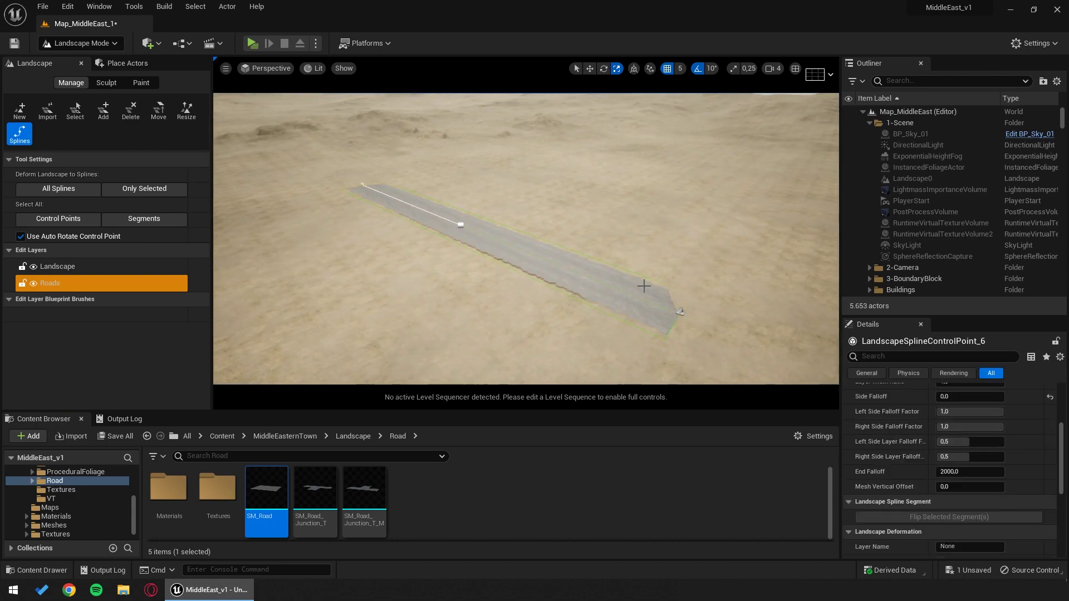
left_click(680, 311, "ctrl")
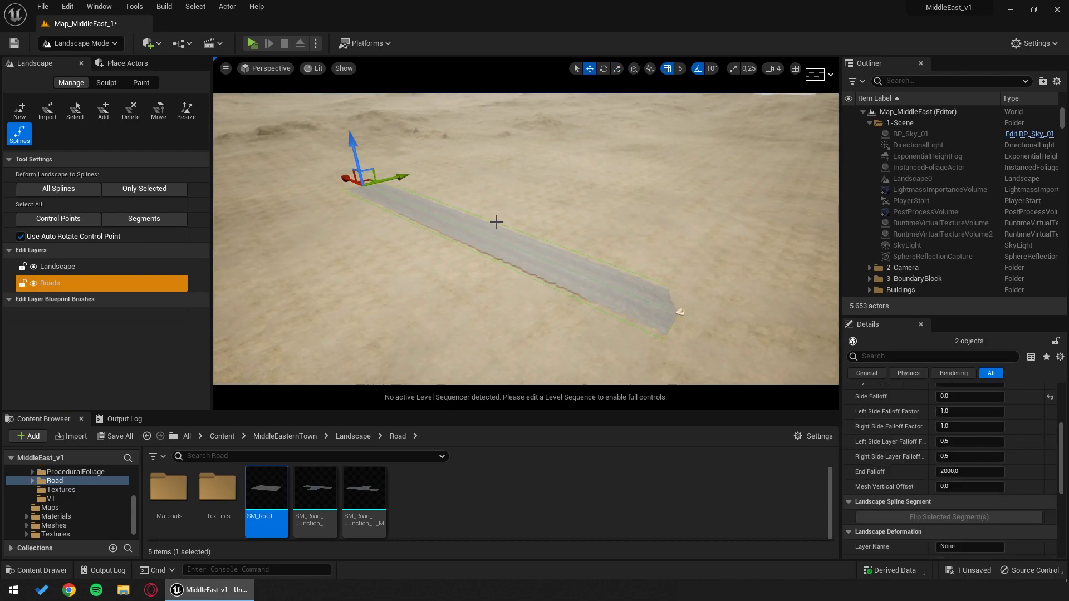
left_click_drag(359, 150, 476, 264)
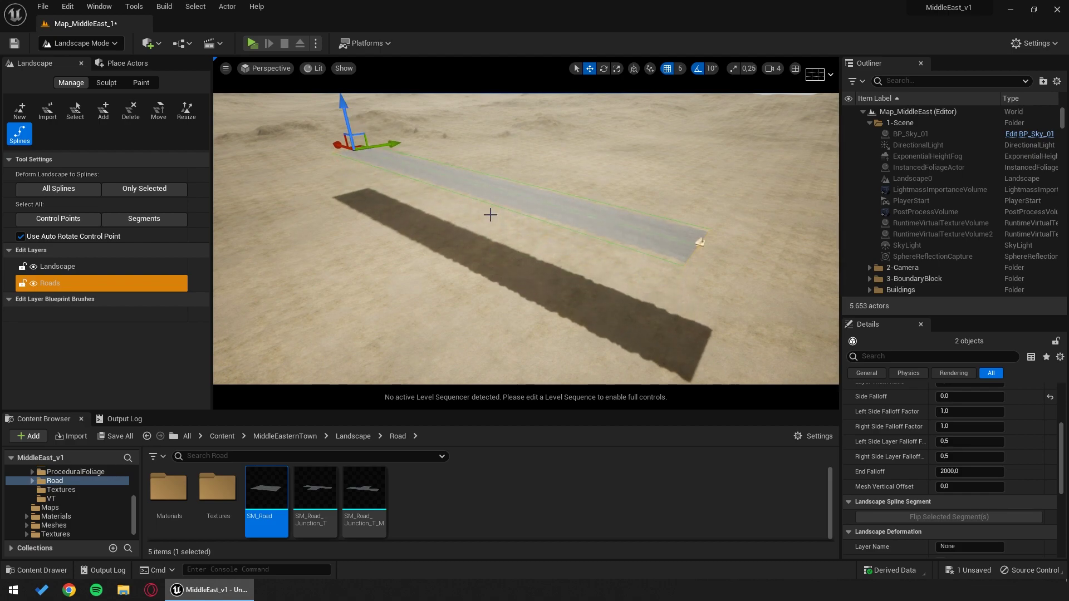
right_click_drag(495, 292, 499, 264)
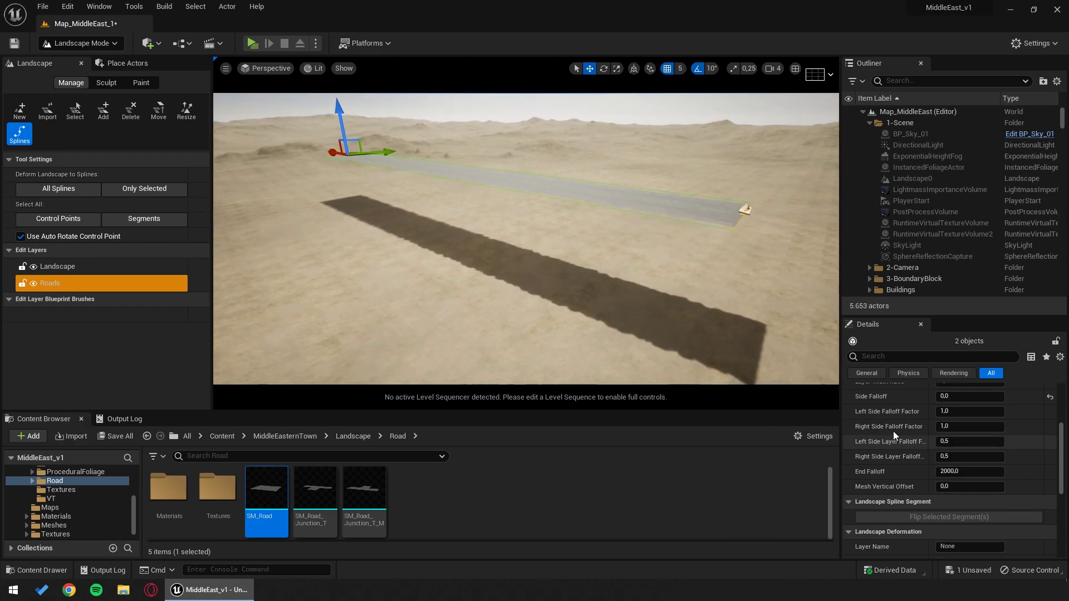
Step: Add a Draw in Virtual Textures entry to the road spline segment and assign RVT_ColorRoadMaterial to it
left_click(639, 198)
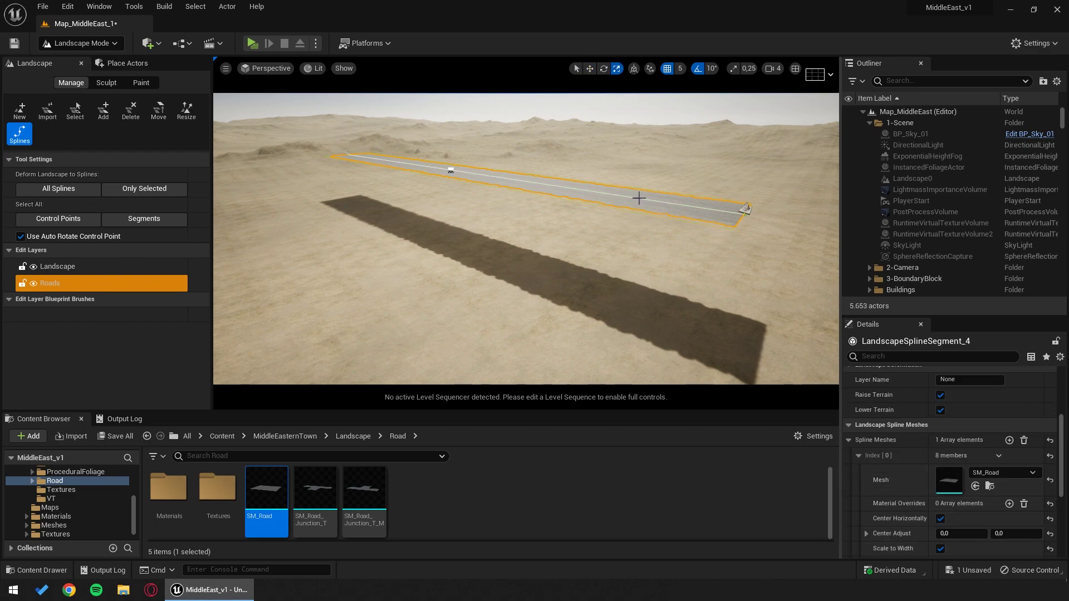
scroll(979, 462, "down", 5)
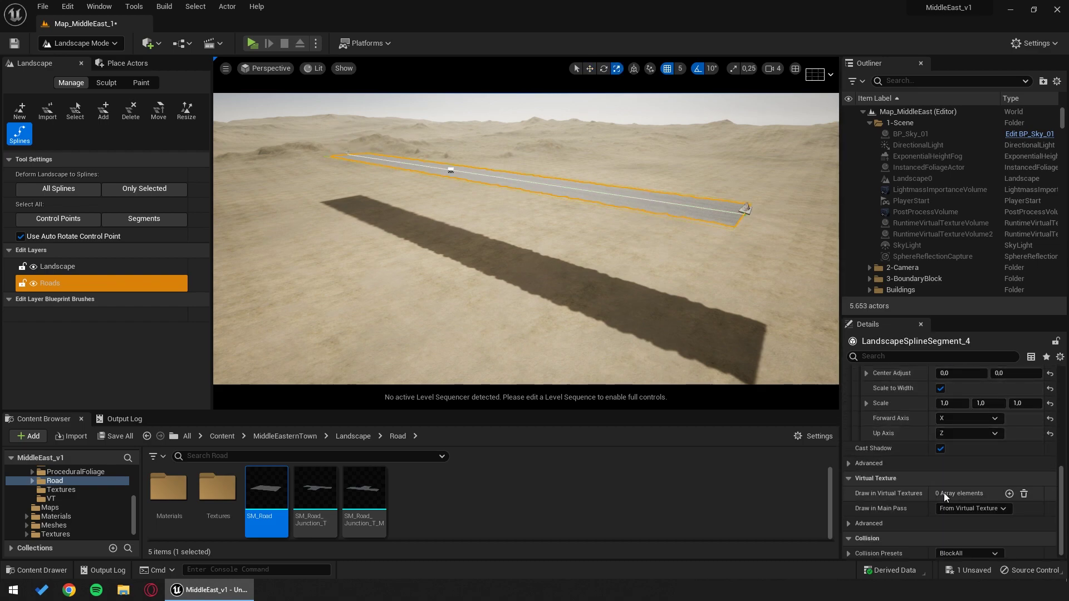
left_click(1008, 490)
left_click(991, 507)
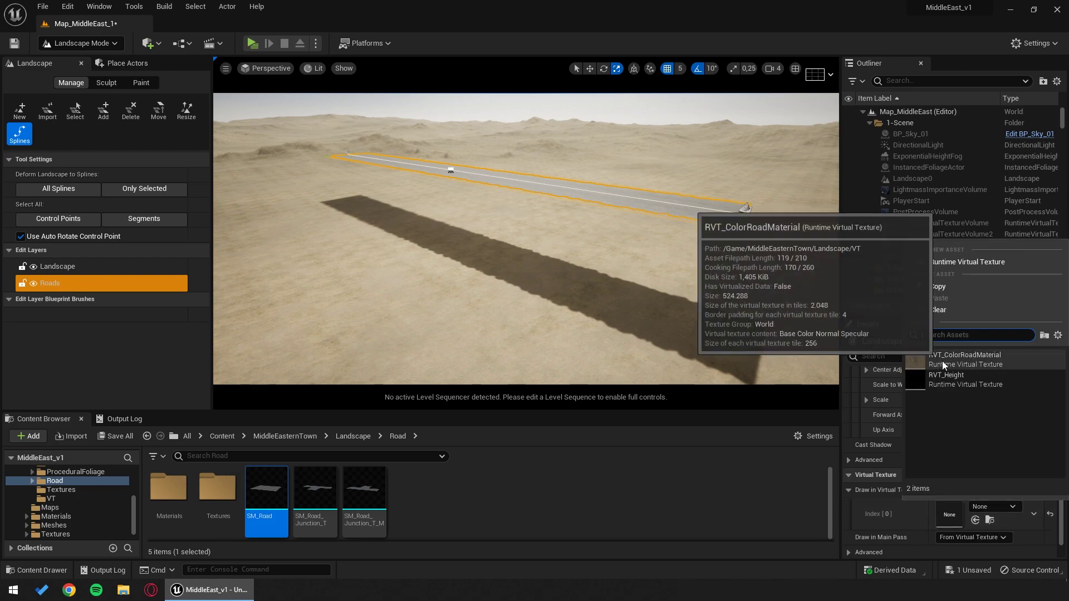
left_click(966, 359)
Step: Insert two control points along the road spline to isolate a short segment near its end, and select that segment
right_click_drag(651, 275, 655, 312)
key("Delete")
key("w")
key("d")
right_click_drag(543, 285, 537, 260)
key("s")
key("a")
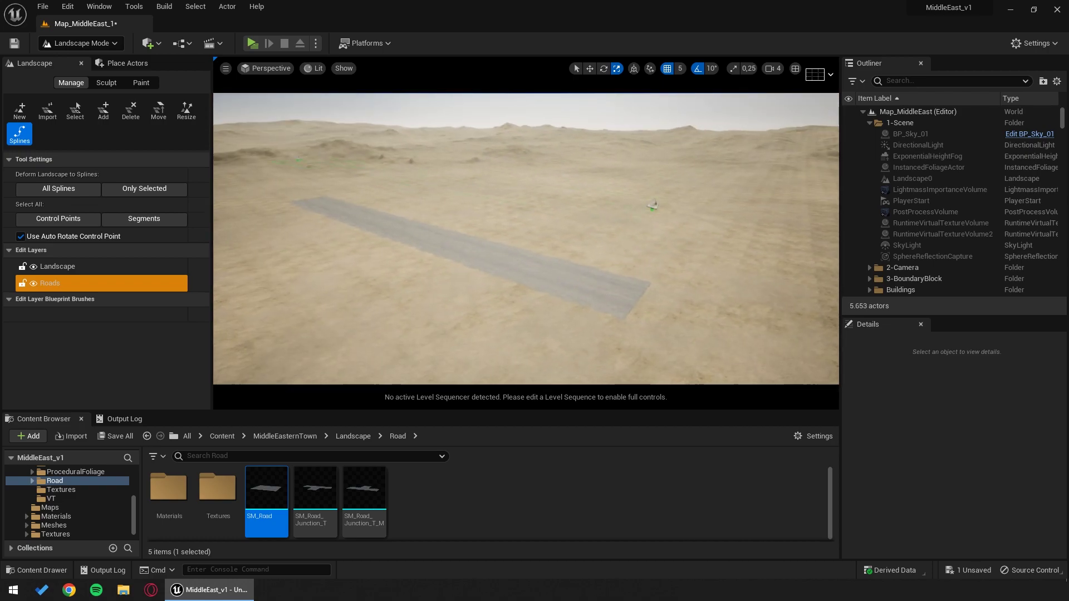
right_click_drag(626, 255, 634, 250)
left_click(636, 212)
key("w")
mouse_move(614, 221)
left_mouse_down()
mouse_move(576, 234)
mouse_move(600, 226)
left_mouse_up()
right_click_drag(600, 226, 612, 211)
key("a")
right_click_drag(483, 188, 548, 239)
key("a")
key("s")
left_click(502, 201)
key("a")
left_click(437, 245, "ctrl")
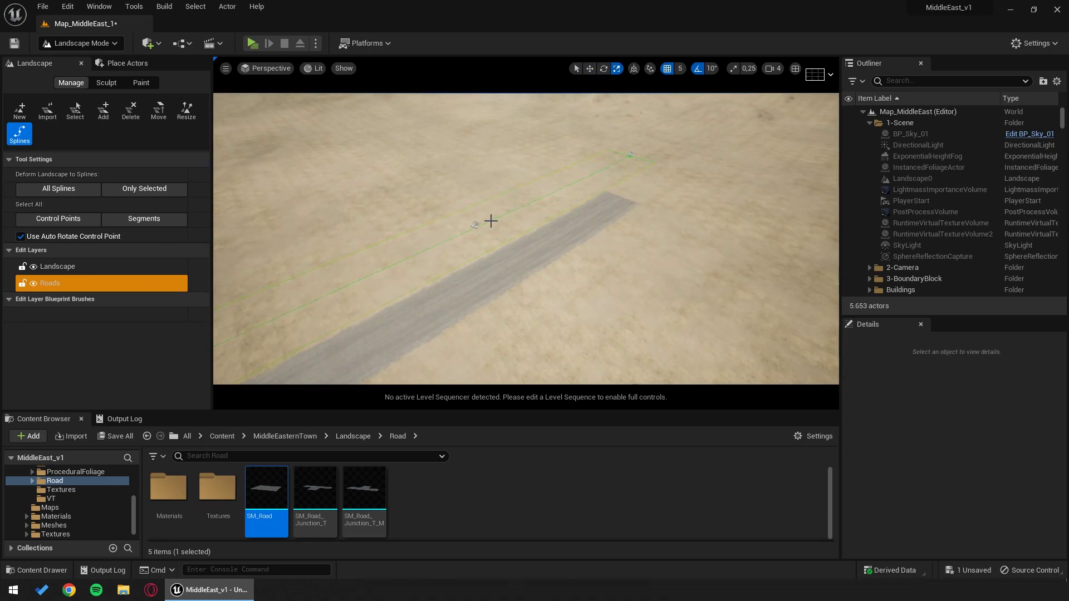
left_click(453, 241)
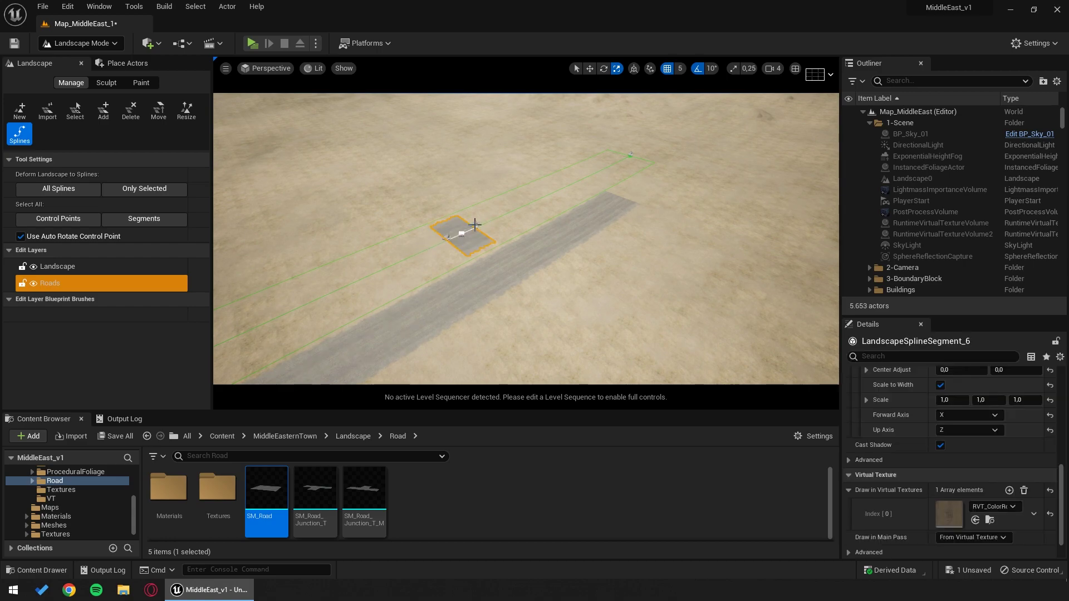
Step: Move the short segment's control points apart along the road to lengthen it, keeping the segment selected
left_click(484, 223)
left_click(447, 238)
left_click_drag(462, 232, 424, 249)
left_click(464, 231)
Step: Replace the short segment's spline mesh with SM_Road_Junction_T
left_click_drag(328, 491, 948, 510)
scroll(976, 472, "up", 4)
scroll(976, 471, "up", 3)
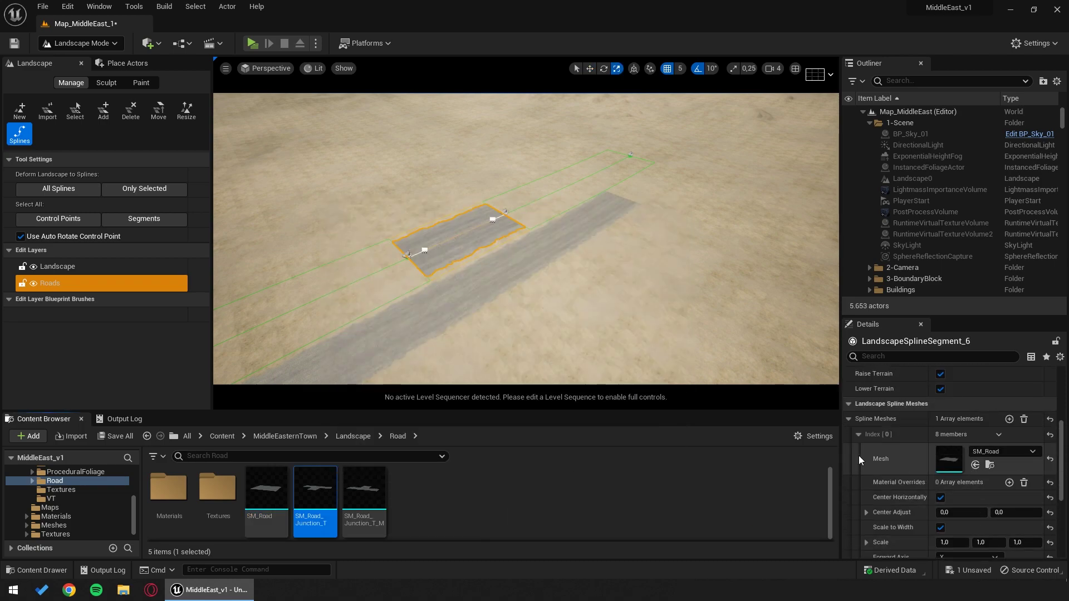
left_click_drag(315, 490, 953, 458)
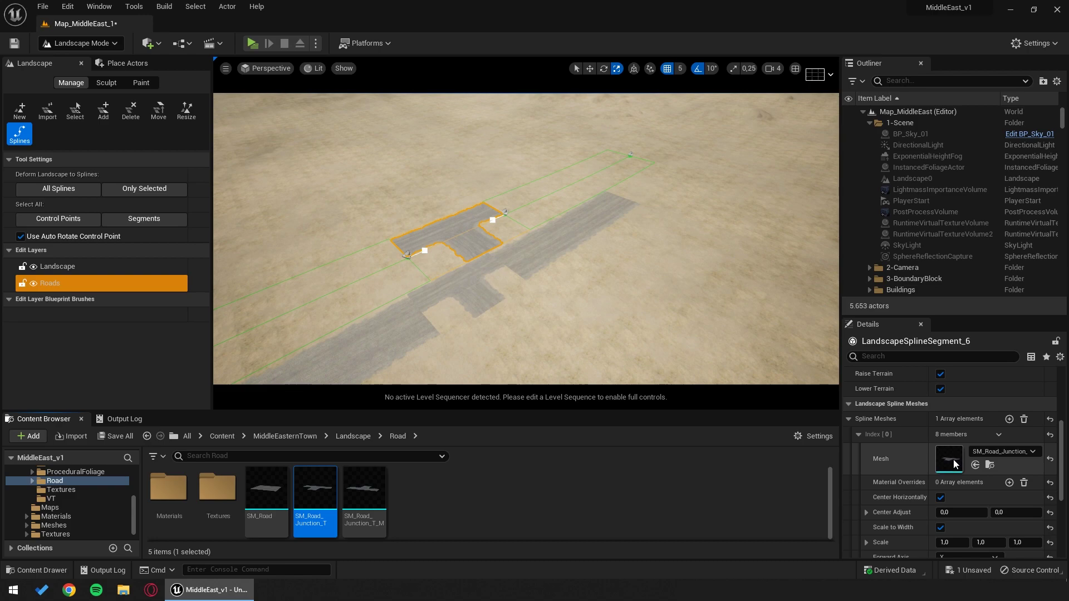
Step: Turn off Center Horizontally and Scale to Width for the junction mesh and set its Y scale to 1,44
scroll(978, 489, "down", 2)
left_click(941, 443)
left_click(940, 474)
left_click(989, 489)
type("1,44")
key("Return")
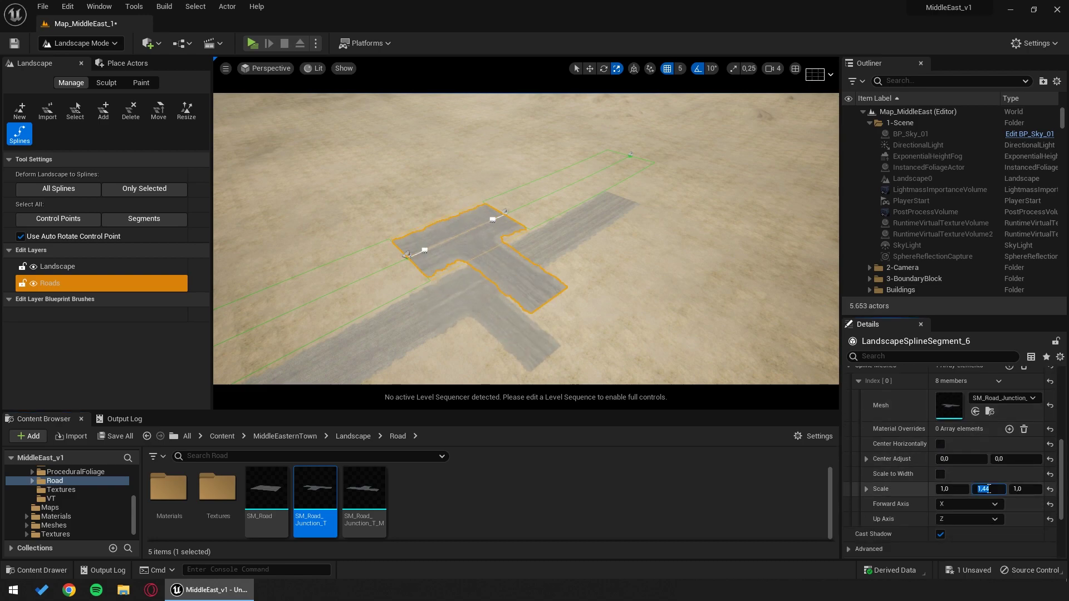
Step: Move the control points at both ends of the T-junction segment outward along the main road
right_click_drag(499, 225, 500, 226)
key("w")
left_click(510, 183)
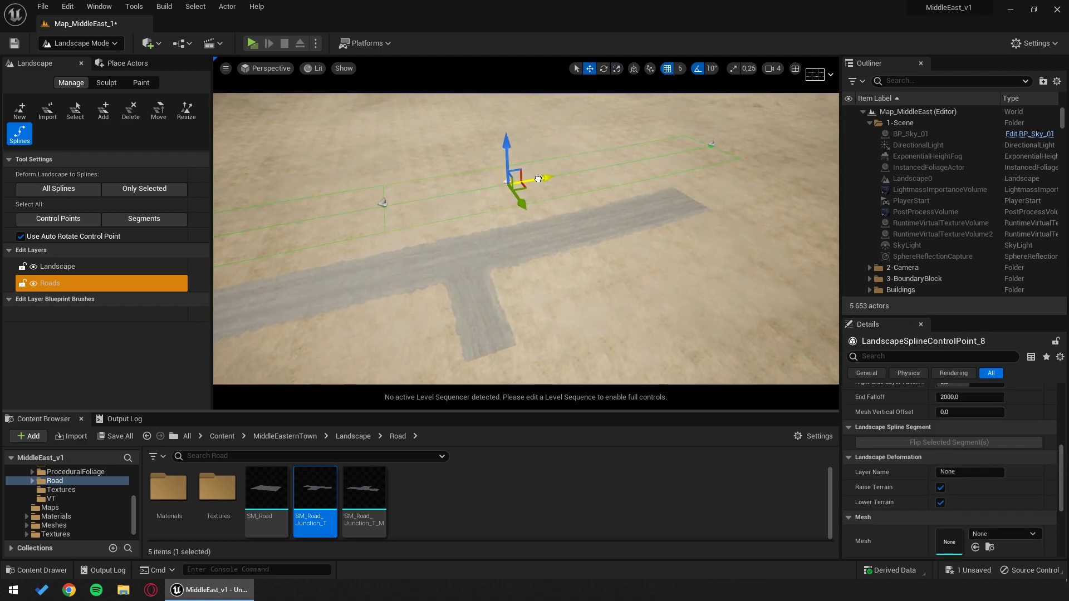
left_click_drag(537, 177, 575, 169)
left_click(388, 203)
left_click_drag(423, 198, 391, 205)
Step: Create a new spline segment from two control points leading away from the junction's side branch, and select it
left_click(511, 268)
right_click_drag(511, 267, 512, 295)
left_click(488, 259, "ctrl")
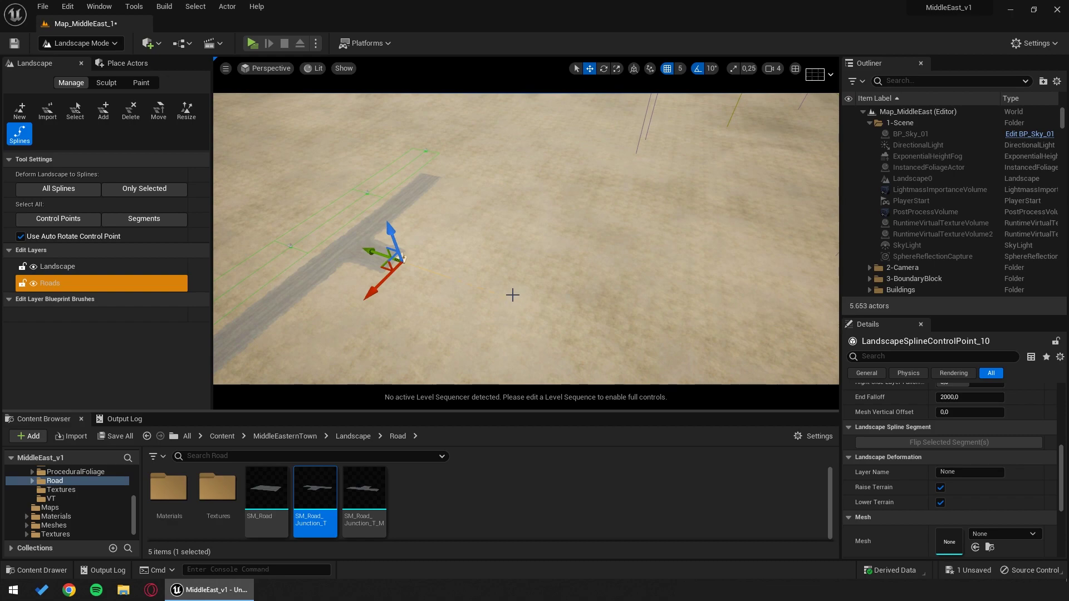
left_click(521, 297, "ctrl")
left_click(453, 274)
Step: Add a Spline Meshes entry to the side road segment and assign SM_Road as its mesh
scroll(980, 479, "up", 2)
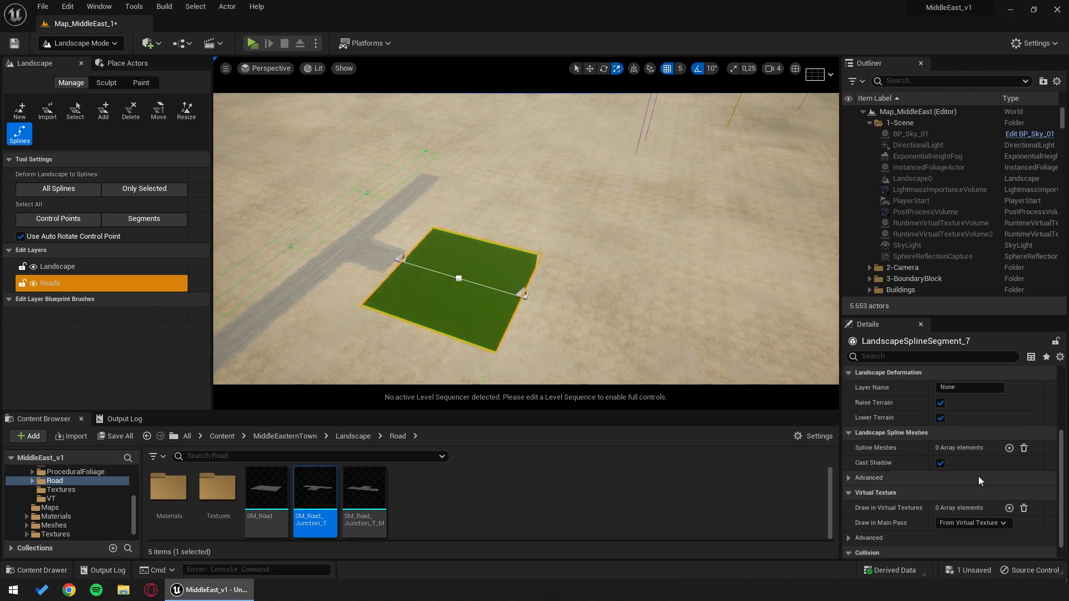
left_click(1012, 467)
left_click_drag(268, 492, 947, 505)
Step: Set both side road control points to Half-Width 360 and Side Falloff 0
scroll(941, 445, "down", 3)
scroll(952, 392, "up", 6)
left_click(971, 404)
key("f")
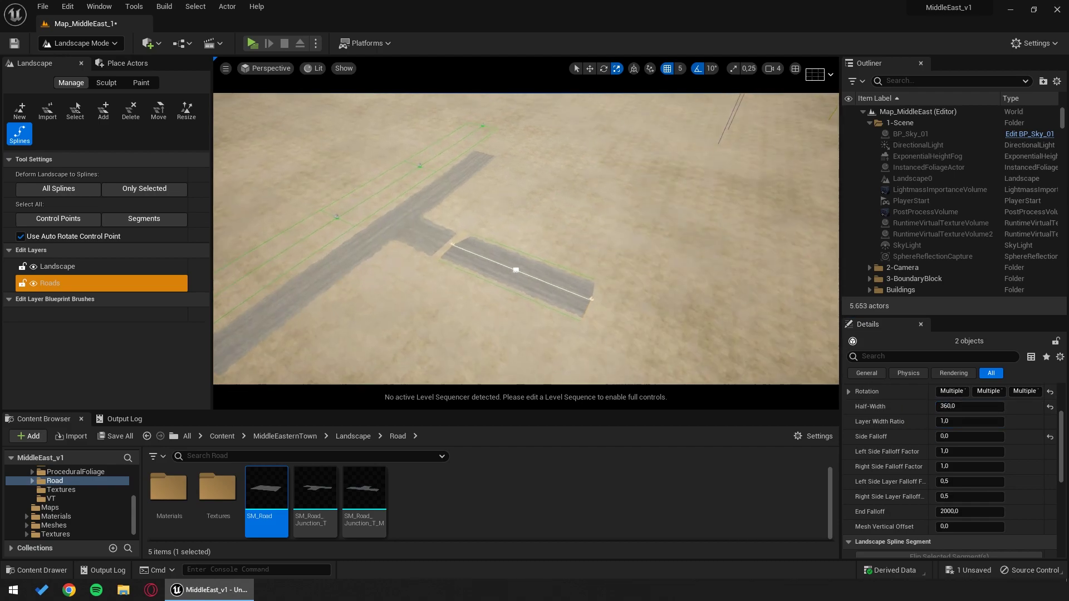
Step: Add a Draw in Virtual Textures entry to the side road segment and assign RVT_ColorRoadMaterial to it
left_click(513, 255)
scroll(968, 473, "down", 6)
left_click(1009, 490)
left_click(994, 507)
left_click(941, 367)
Step: Move the side road's starting control point toward the end of the junction branch
right_click_drag(526, 267, 484, 262)
left_click(590, 190)
left_click_drag(560, 187, 531, 184)
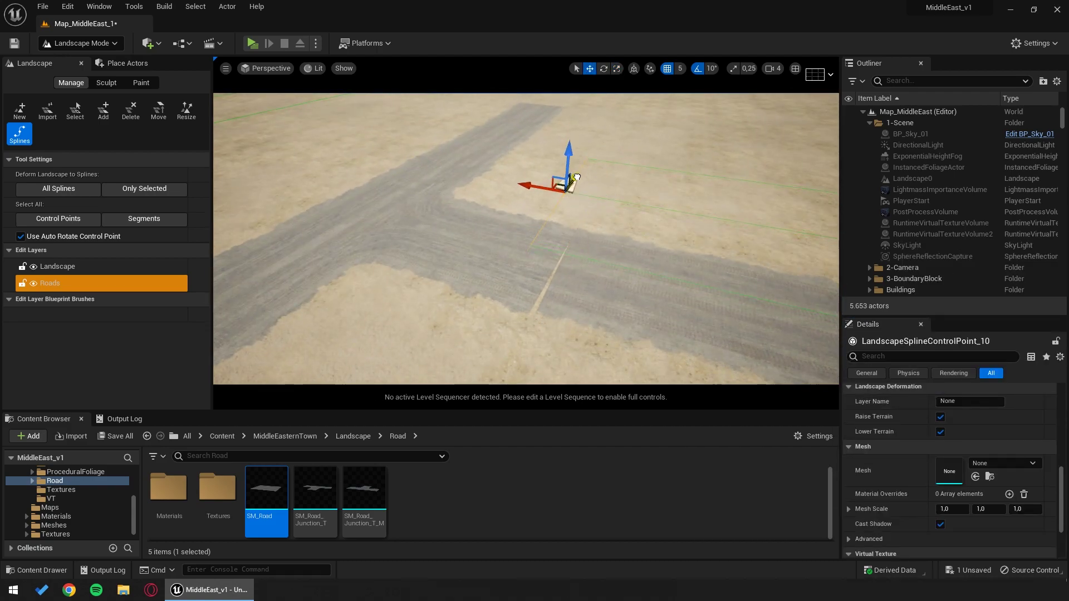
Step: Set the rotation of the side road's starting control point to 0 on Y and 90 on Z
scroll(928, 442, "up", 3)
scroll(928, 439, "up", 5)
left_click(962, 484)
key("Return")
left_click(994, 482)
type("0")
key("Tab")
type("90")
key("Return")
Step: Nudge the side road's starting control point and the main road's junction control points to tighten the mesh joints
right_click_drag(501, 211, 486, 208)
left_click_drag(483, 186, 481, 185)
right_click_drag(520, 269, 456, 245)
left_click(413, 144)
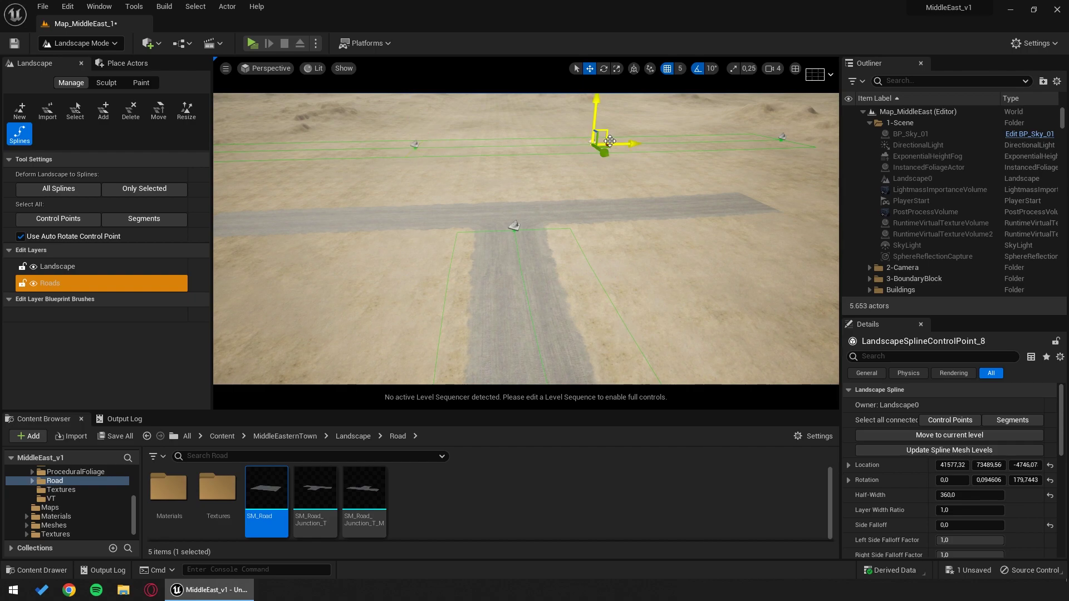
Step: Switch the editor from Landscape Mode to Selection Mode with the finished T-junction in view
right_click_drag(575, 259, 526, 239)
left_click(81, 43)
left_click(112, 52)
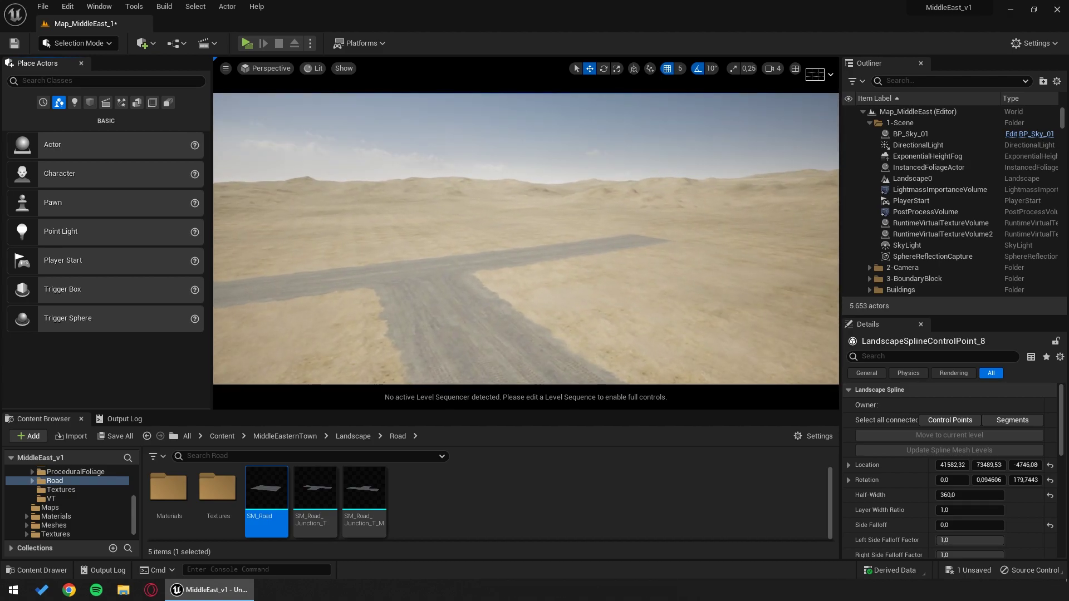